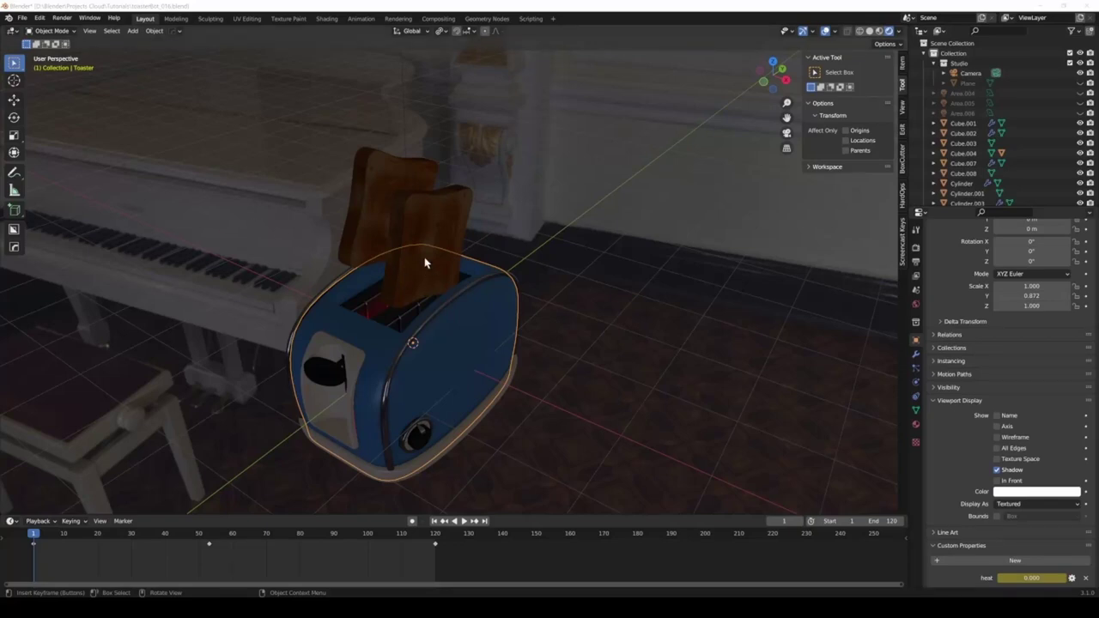
# Set the toaster's heat custom property to 1 so the heating elements glow.
pyautogui.moveTo(376, 316); pyautogui.dragTo(403, 309, button='middle')
pyautogui.click(1030, 579)
pyautogui.write('1')
pyautogui.press('Return')
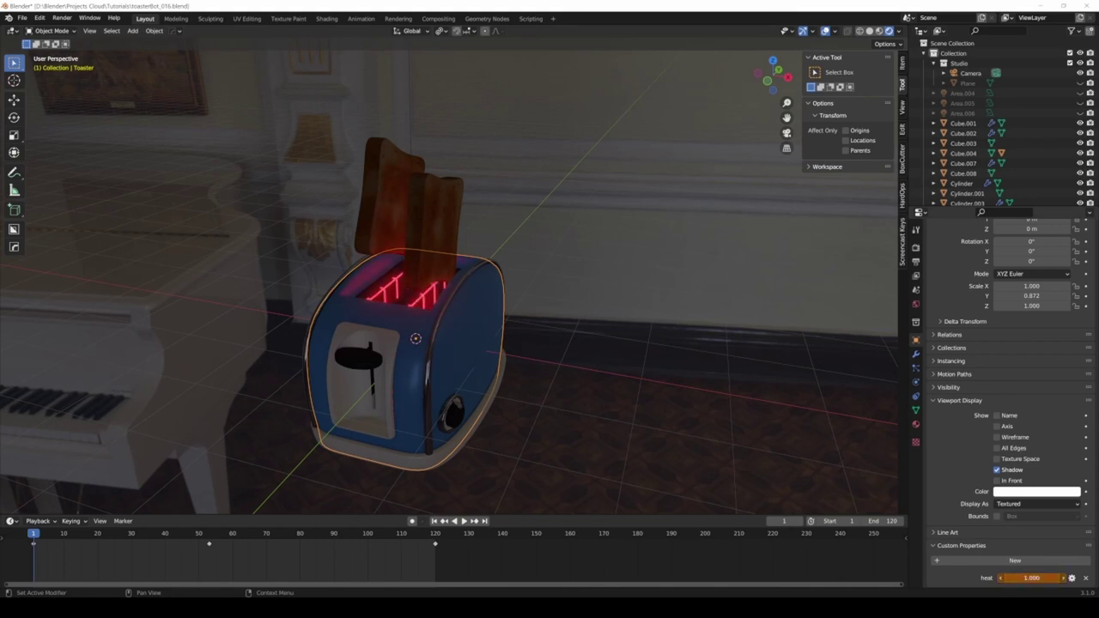
# From a side-on view, drag heat back down to 0 to turn off the glow.
pyautogui.moveTo(666, 256); pyautogui.dragTo(516, 275, button='middle')
pyautogui.scroll(3, 410, 288)
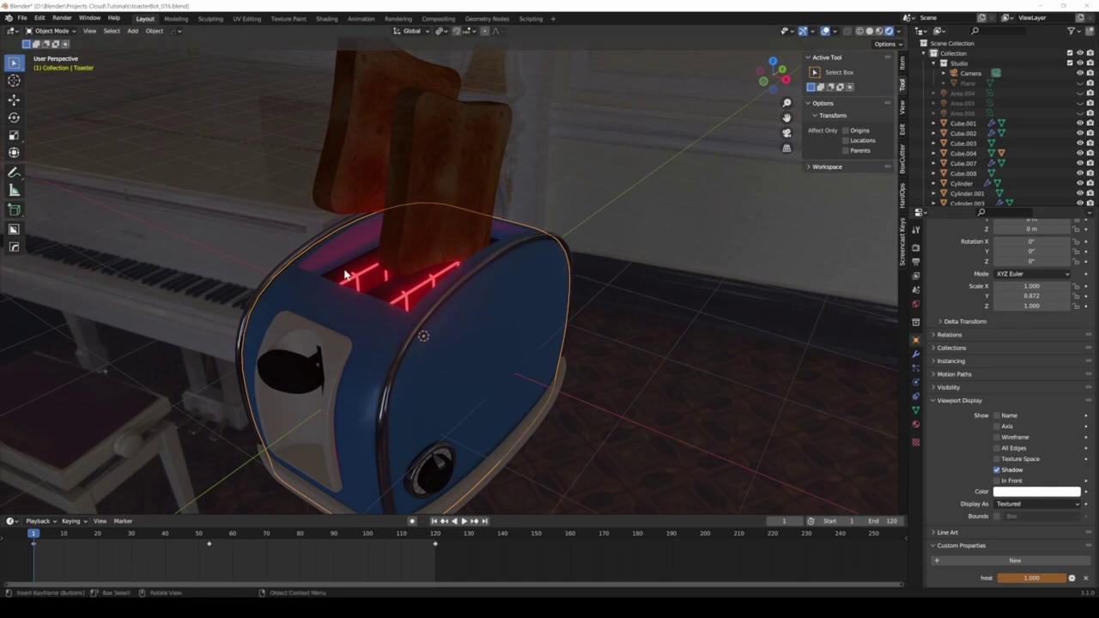
pyautogui.scroll(2, 442, 327)
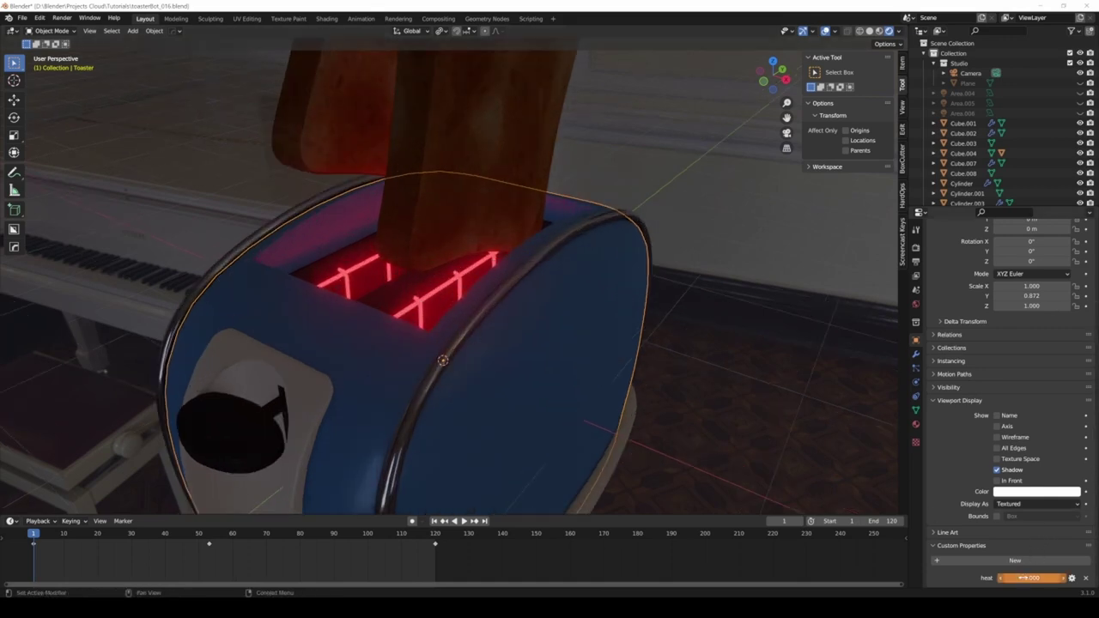
pyautogui.moveTo(1031, 578)
pyautogui.mouseDown()
pyautogui.moveTo(1004, 578)
pyautogui.moveTo(1031, 578)
pyautogui.mouseUp()
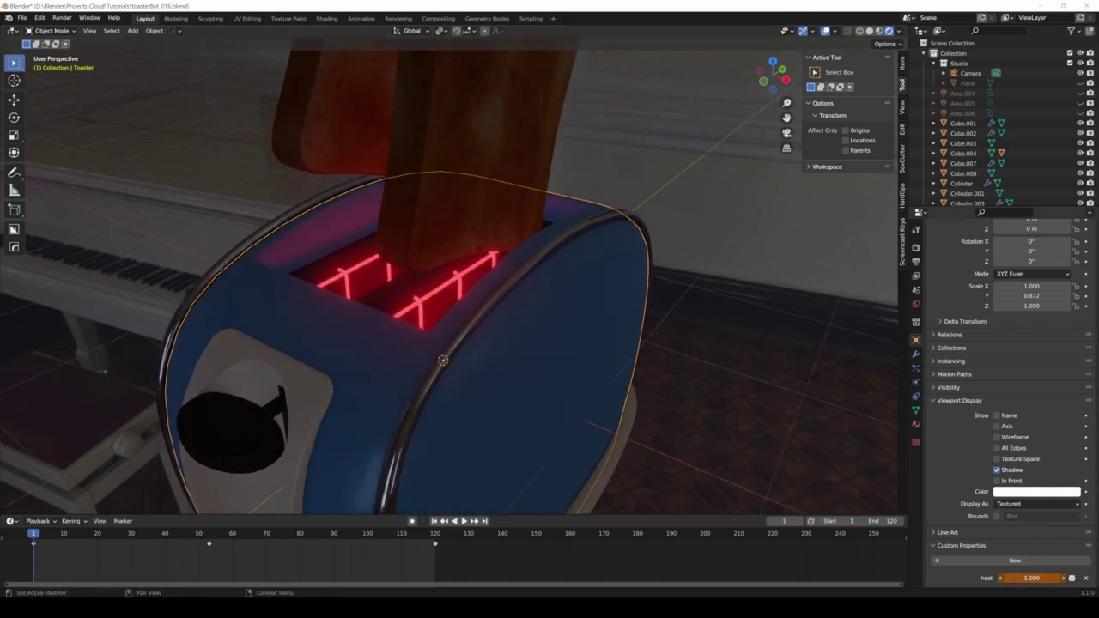
# Play the timeline animation and watch the heating elements glow up from the front.
pyautogui.scroll(-6, 640, 345)
pyautogui.press('space')
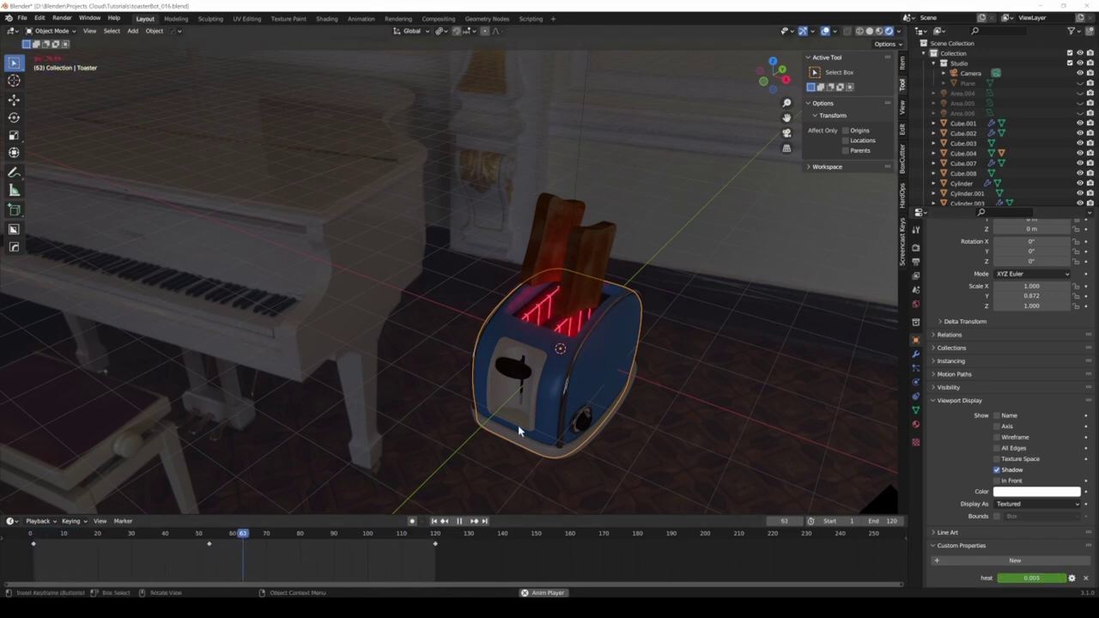
pyautogui.scroll(4, 556, 315)
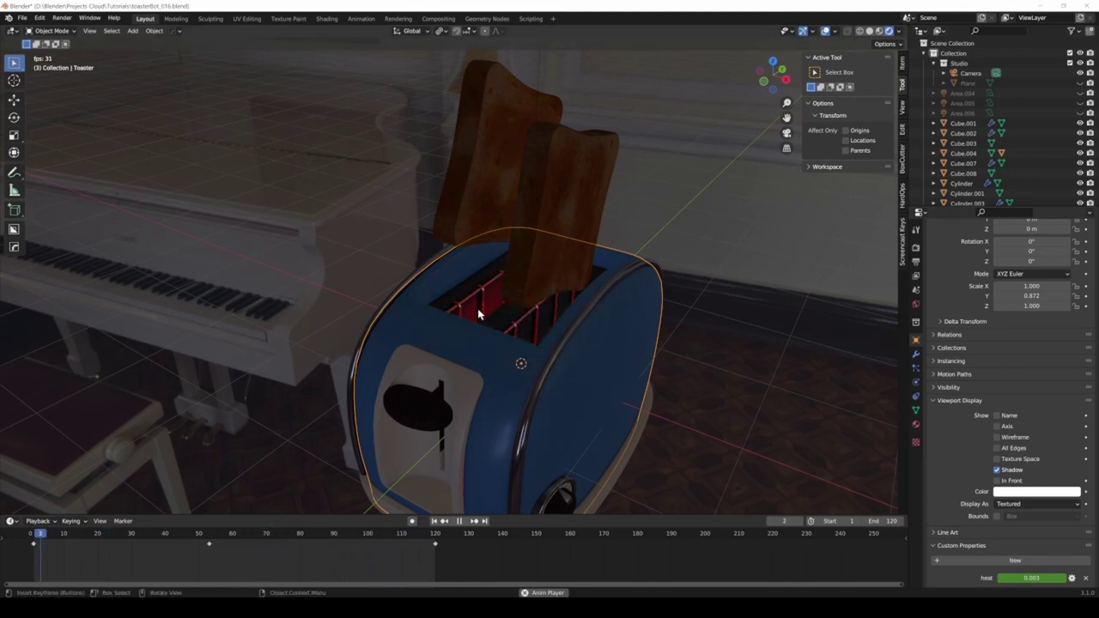
pyautogui.moveTo(642, 325); pyautogui.dragTo(420, 265, button='middle')
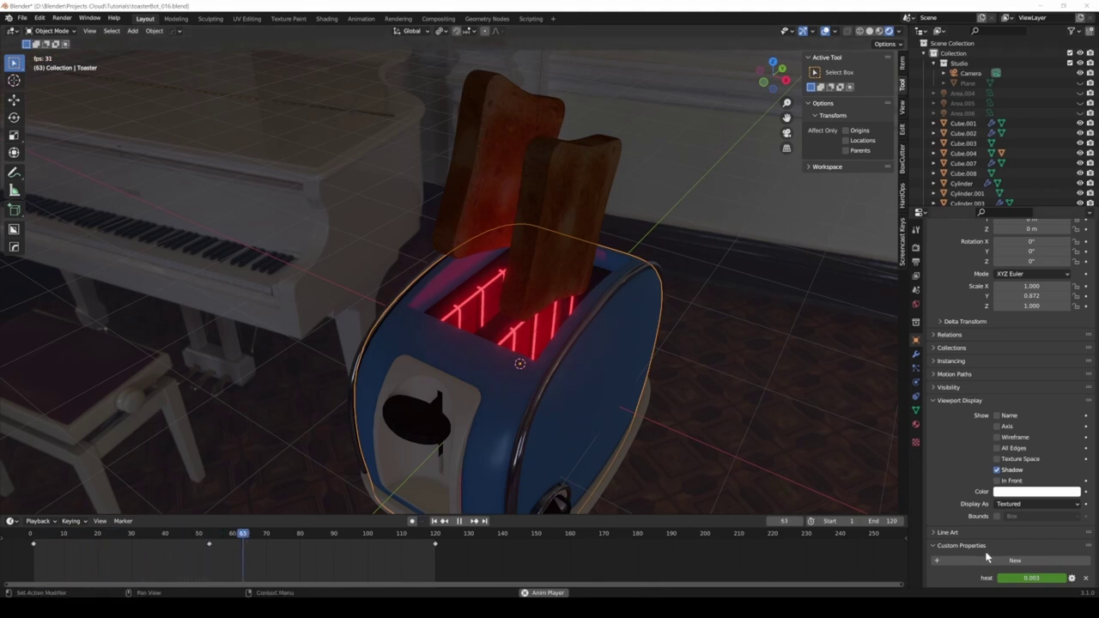
pyautogui.scroll(-5, 601, 271)
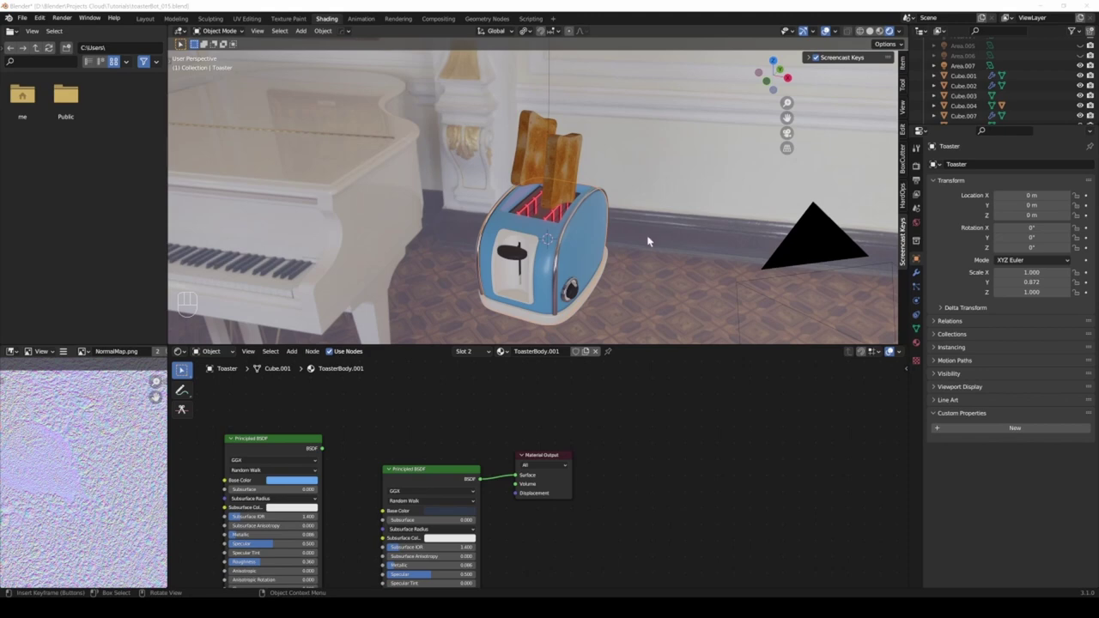
# Orbit to a lower angle and show Cube.001's mesh data (vertex groups, shape keys, UV maps).
pyautogui.moveTo(591, 255)
pyautogui.mouseDown(button='middle')
pyautogui.moveTo(601, 259)
pyautogui.moveTo(533, 266)
pyautogui.moveTo(593, 279)
pyautogui.moveTo(582, 275)
pyautogui.mouseUp(button='middle')
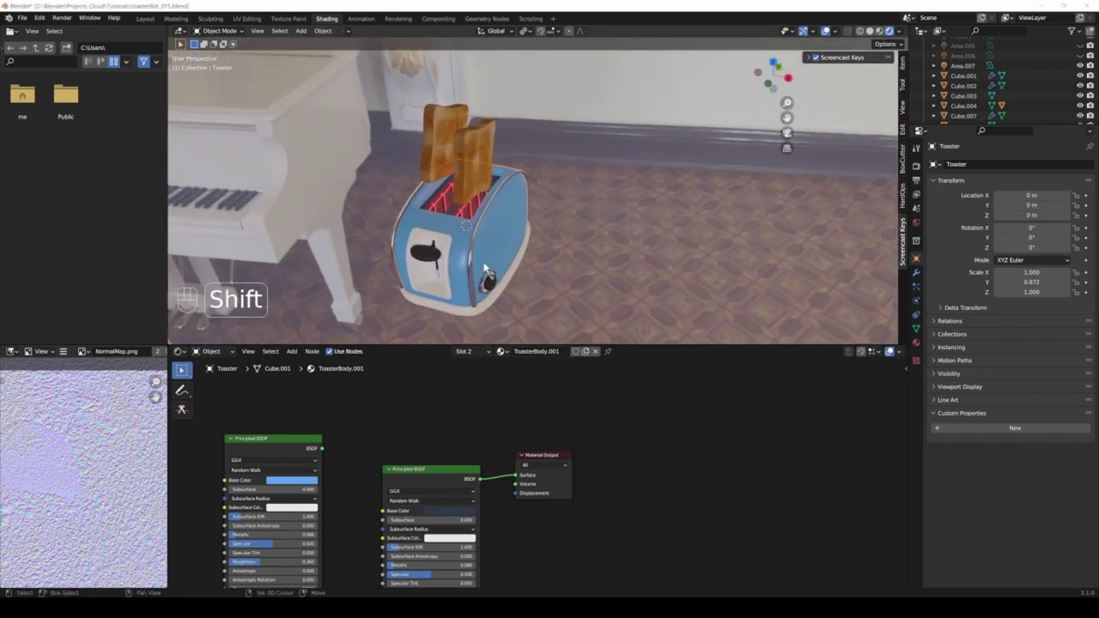
pyautogui.moveTo(542, 240); pyautogui.dragTo(518, 211, button='middle')
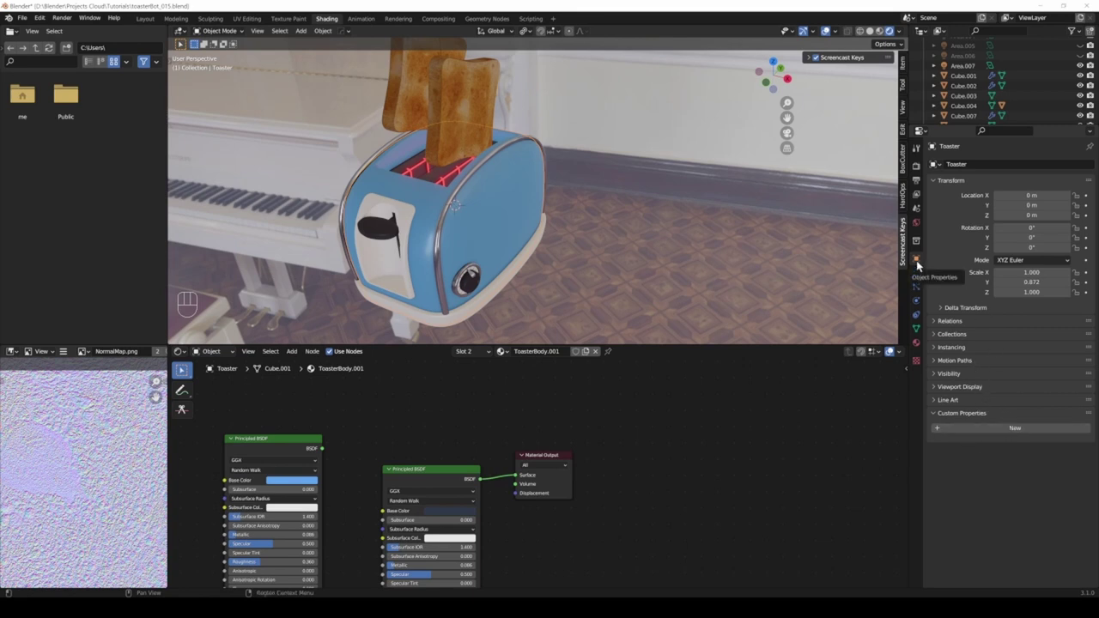
pyautogui.click(916, 329)
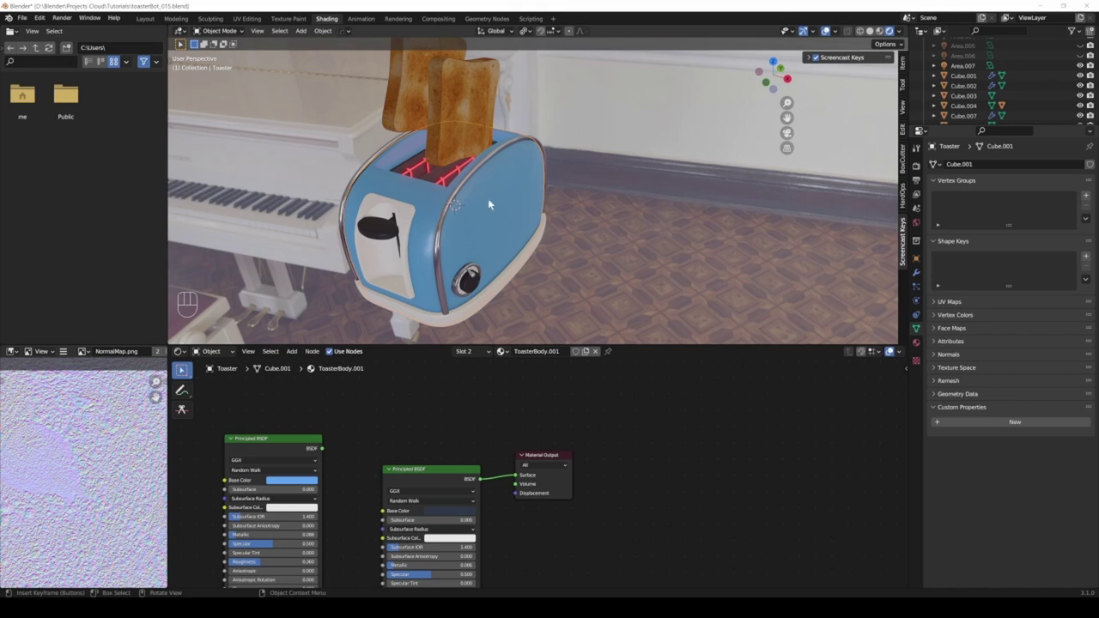
# Make a linked duplicate of the toaster, placed to the right, and view its object properties.
pyautogui.click(489, 202)
pyautogui.click(526, 184)
pyautogui.hotkey('alt', 'd')
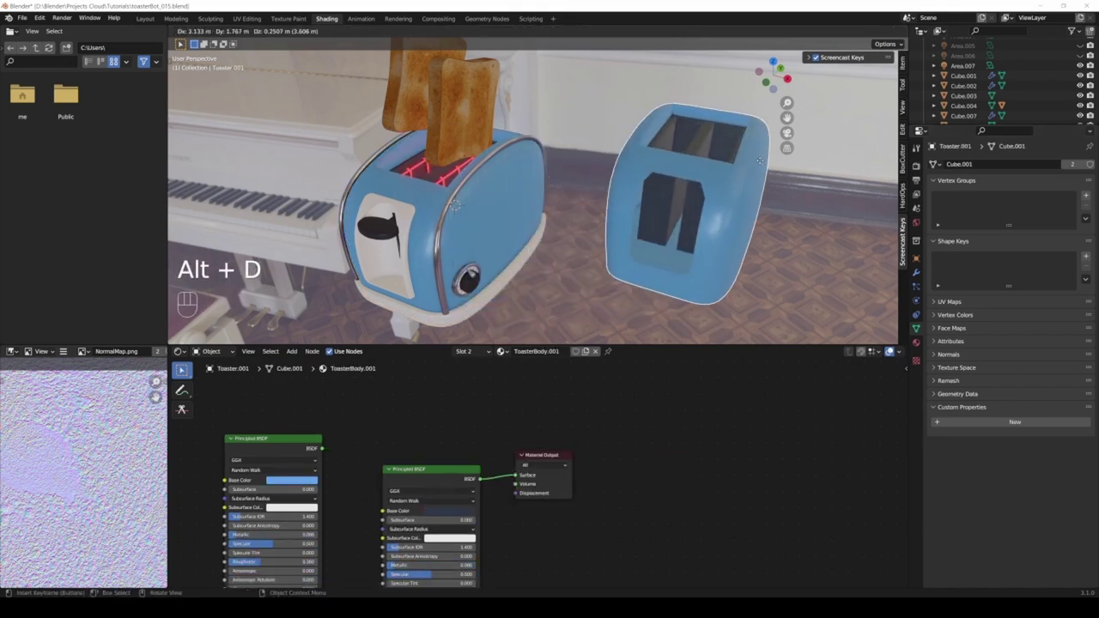
pyautogui.click(783, 207)
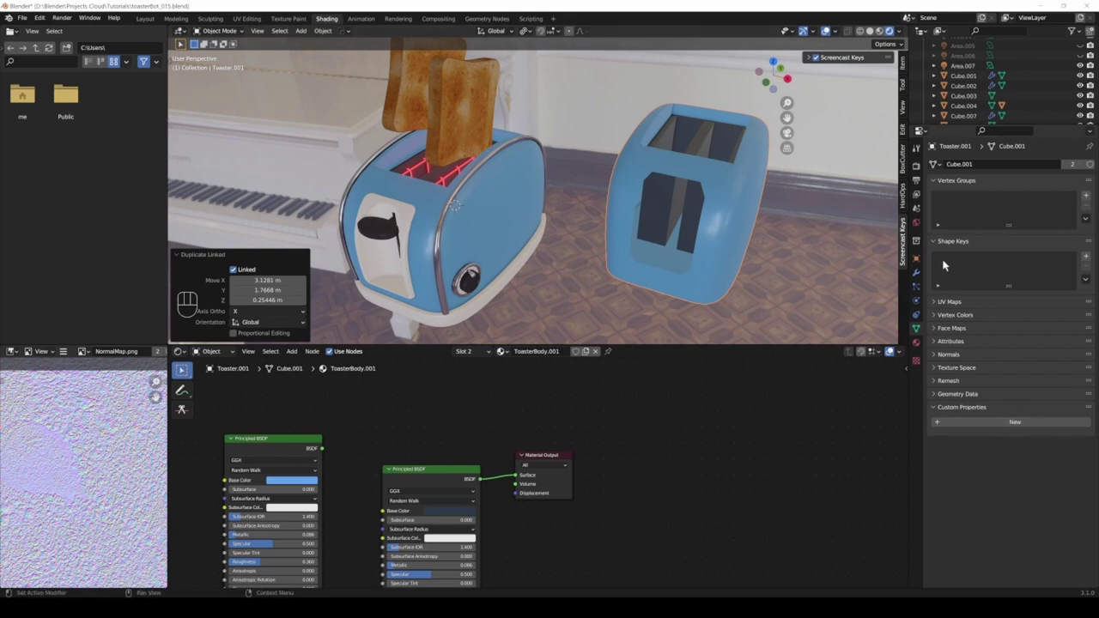
pyautogui.click(916, 258)
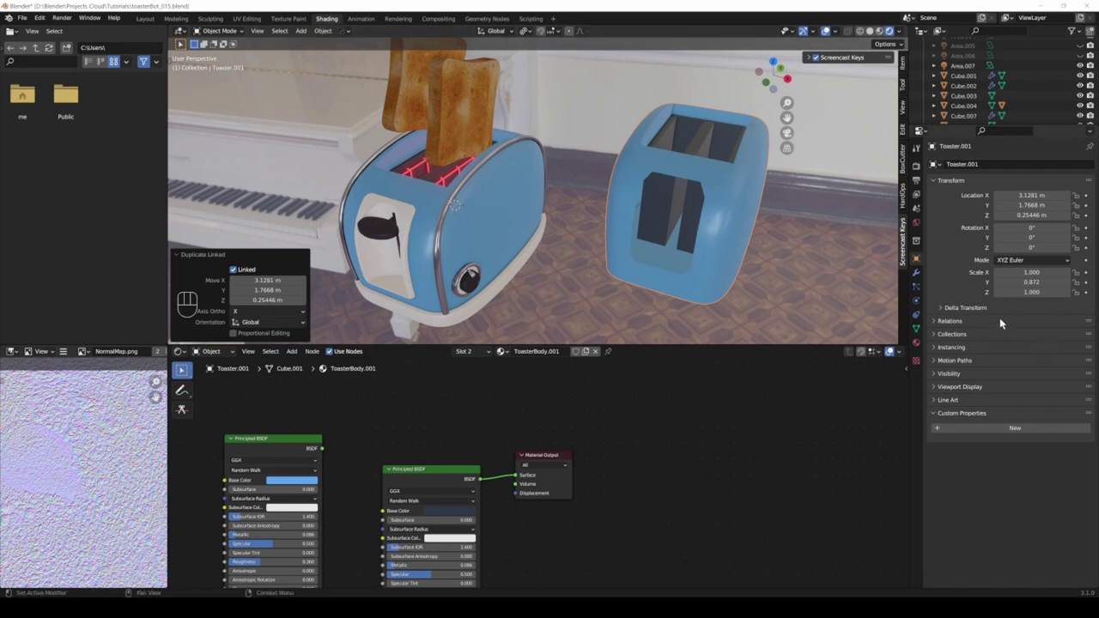
# Delete the copied Toaster.001 and reselect the original Toaster.
pyautogui.click(740, 214)
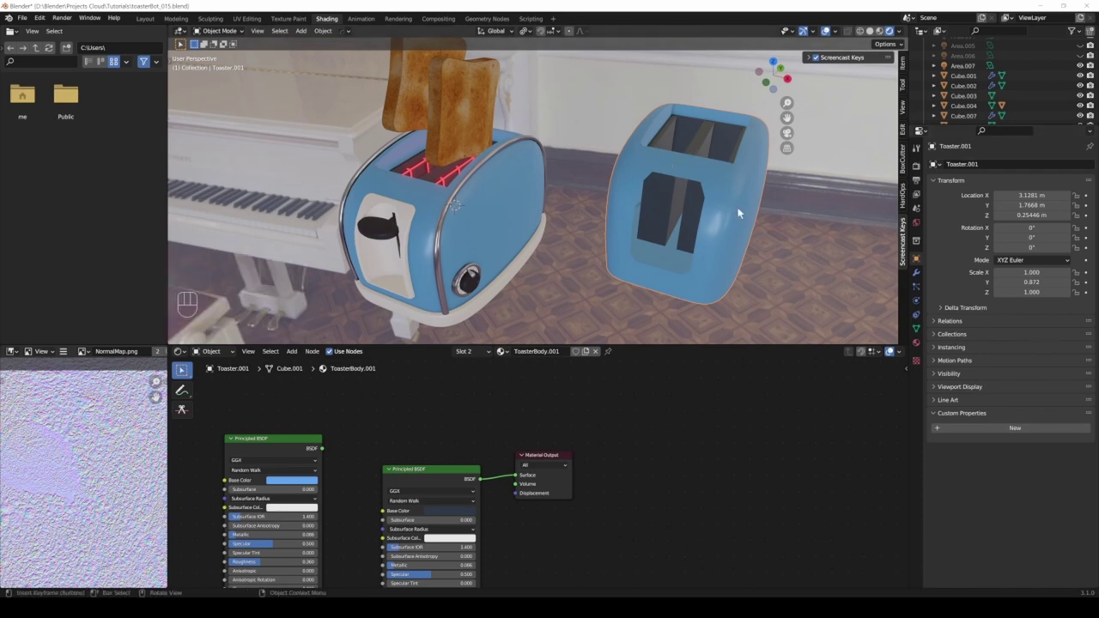
pyautogui.press('Delete')
pyautogui.click(514, 195)
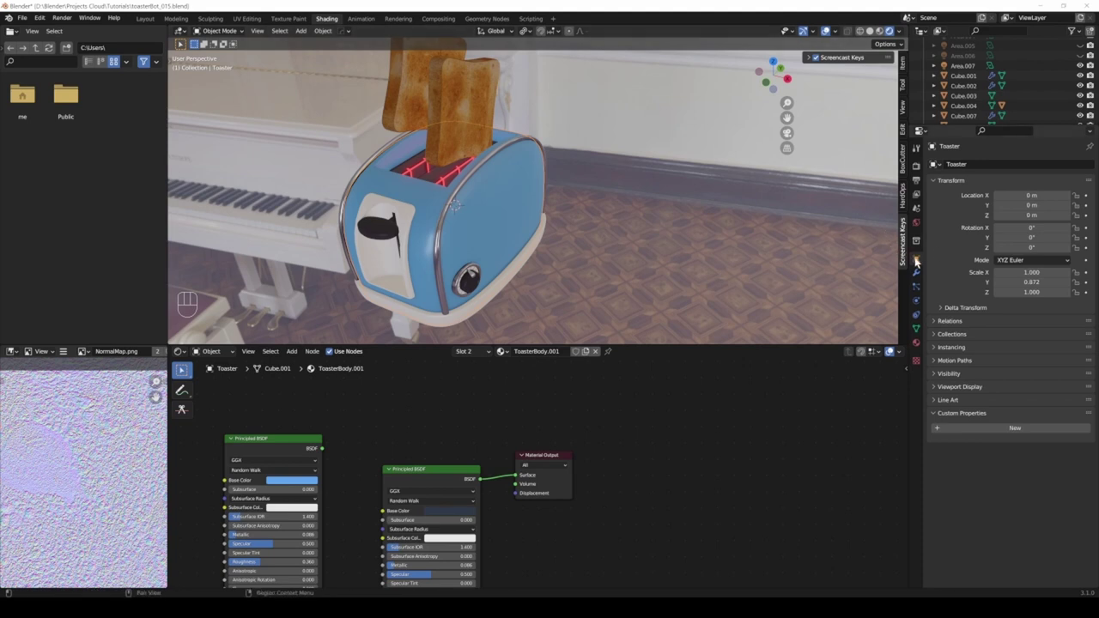
# Add a float custom property named 'heat' to the Toaster, valued 1.000 with a 0–1 range.
pyautogui.click(1013, 431)
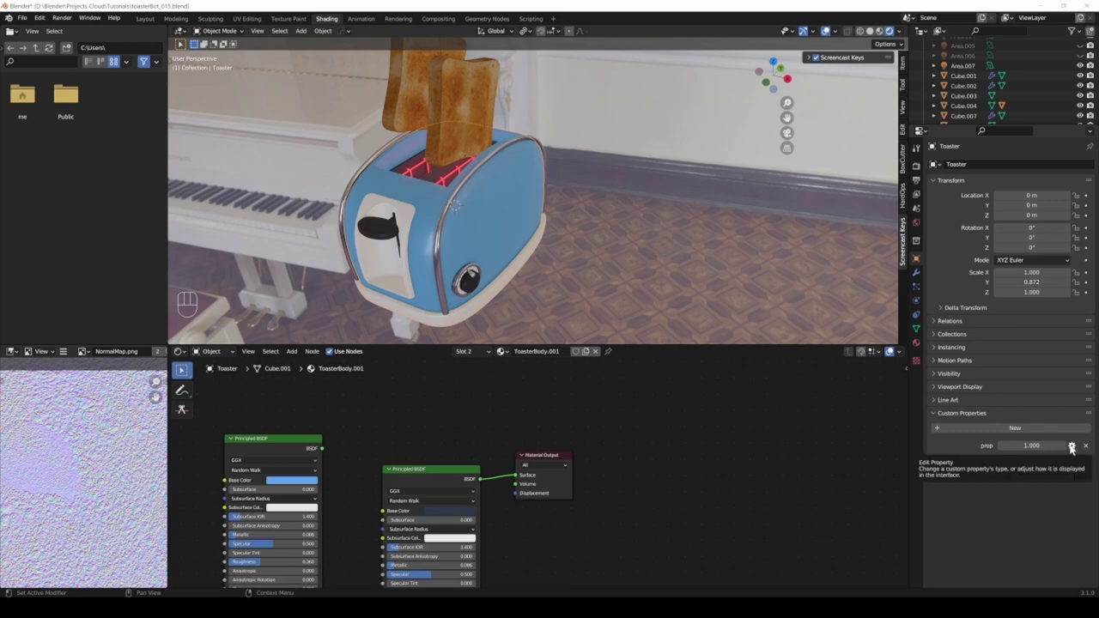
pyautogui.click(1070, 448)
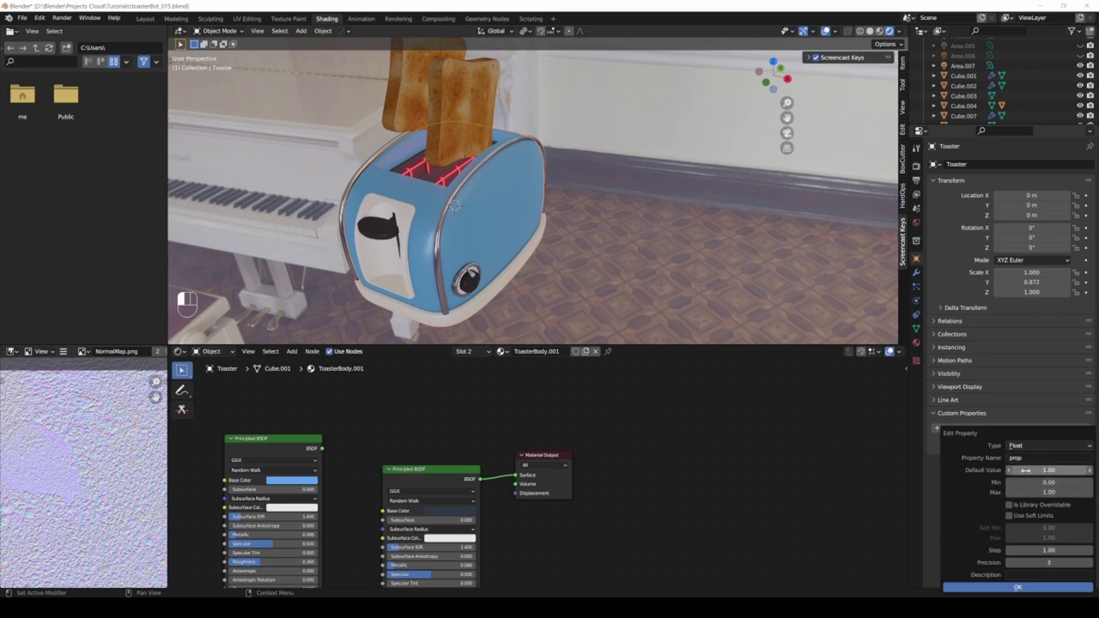
pyautogui.click(1023, 449)
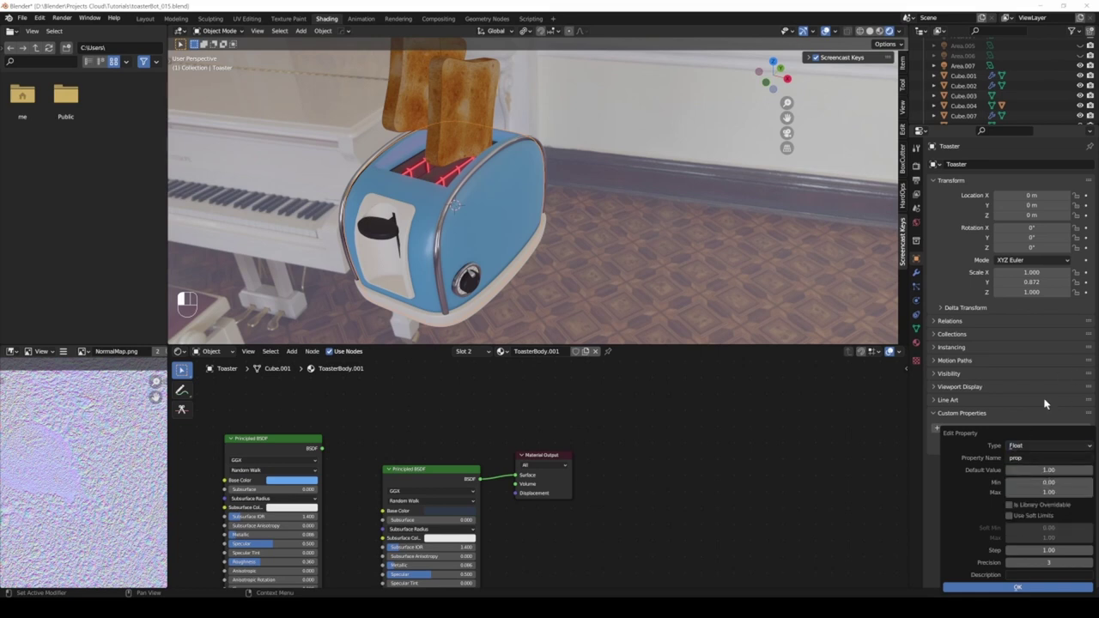
pyautogui.click(1027, 460)
pyautogui.write('heat')
pyautogui.press('Return')
pyautogui.click(1015, 588)
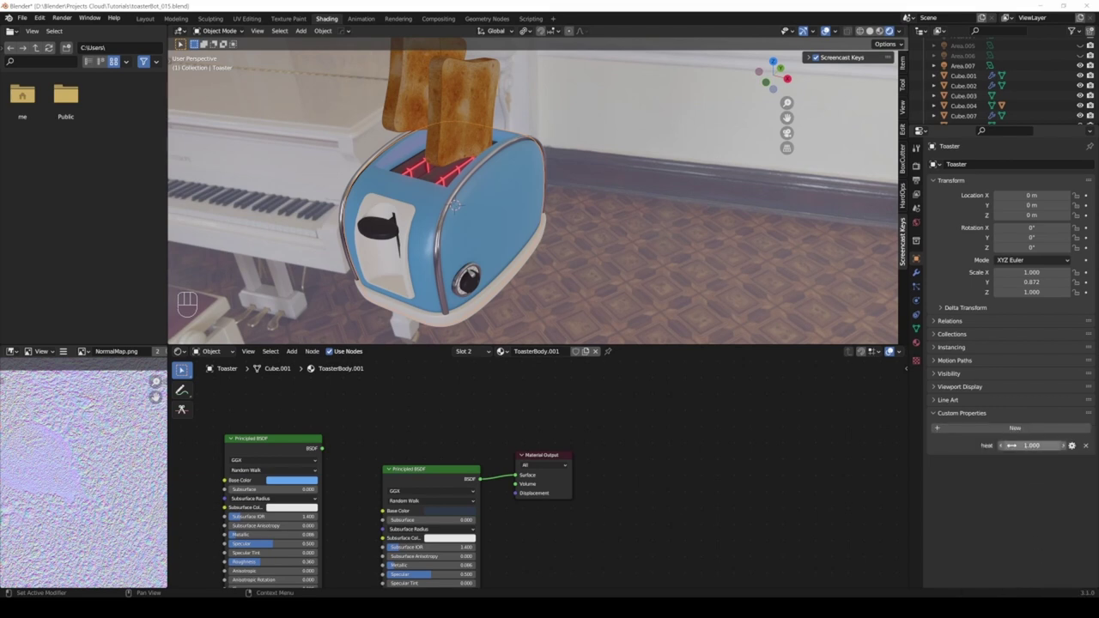
pyautogui.rightClick(1012, 444)
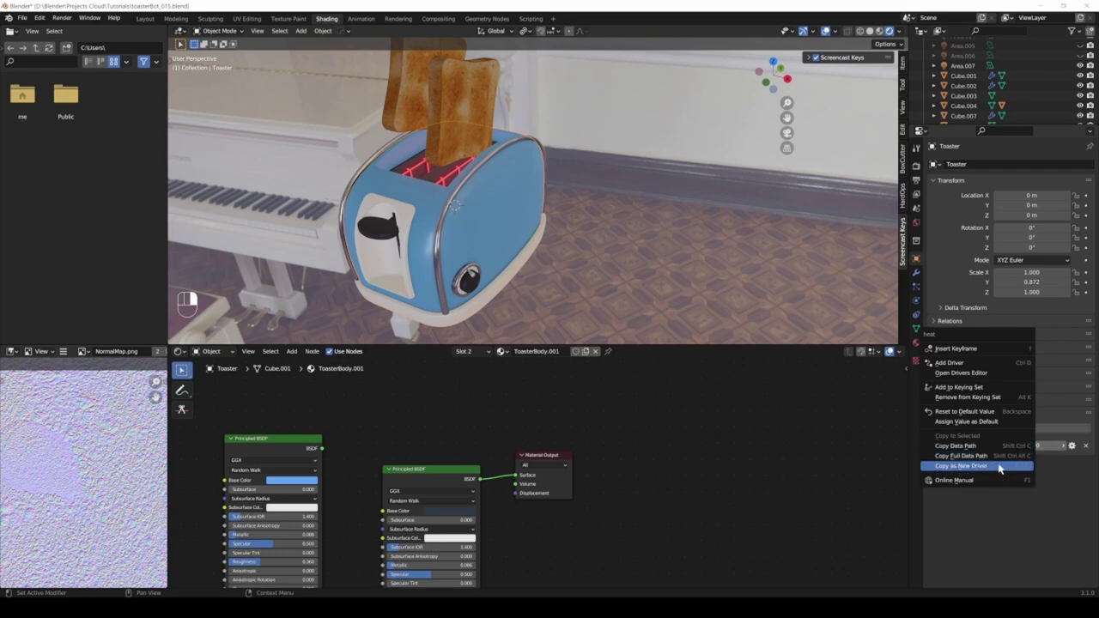
# Copy the heat property's reference for use in a driver.
pyautogui.click(959, 447)
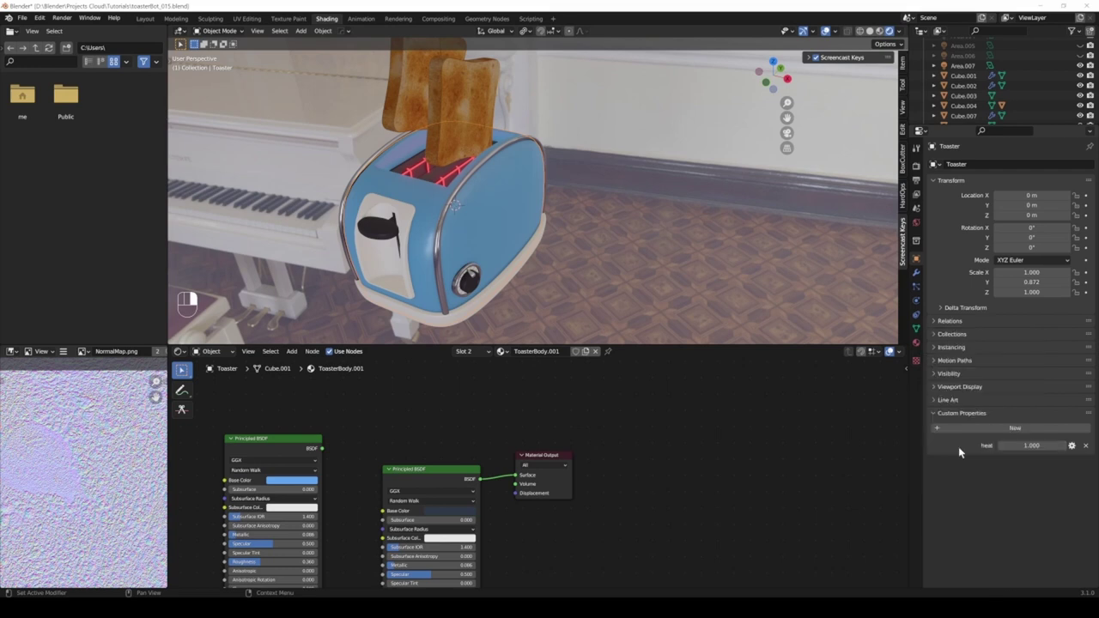
pyautogui.scroll(-2, 464, 451)
pyautogui.scroll(5, 404, 172)
# Select the heating wire and frame the ToastMetalGlow Mix Shader nodes in the Shader Editor.
pyautogui.click(421, 172)
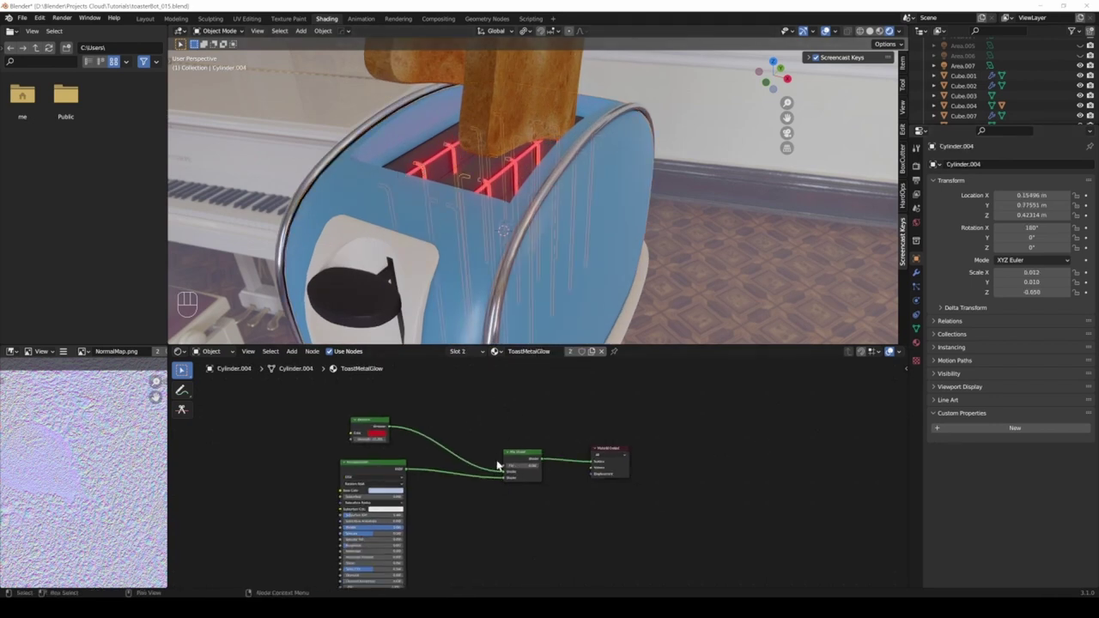
pyautogui.scroll(2, 497, 455)
pyautogui.keyDown('shift'); pyautogui.moveTo(497, 455); pyautogui.dragTo(477, 471, button='middle'); pyautogui.keyUp('shift')
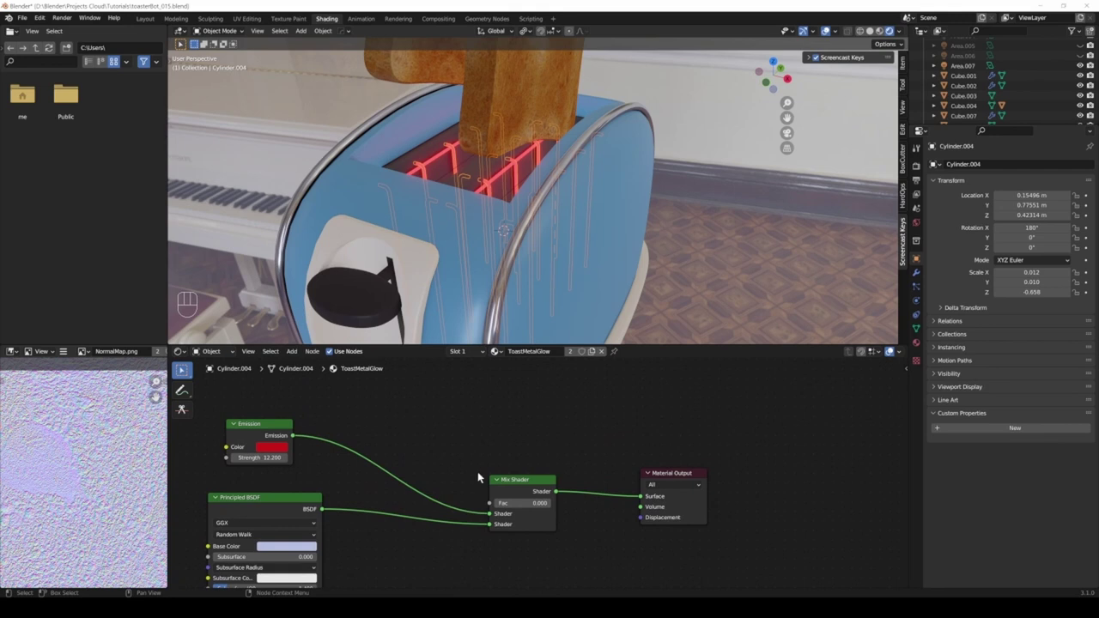
pyautogui.moveTo(526, 509)
pyautogui.mouseDown()
pyautogui.moveTo(550, 507)
pyautogui.moveTo(496, 507)
pyautogui.moveTo(492, 526)
pyautogui.moveTo(515, 503)
pyautogui.moveTo(549, 503)
pyautogui.moveTo(514, 507)
pyautogui.mouseUp()
# Add a driver to the Mix Shader's Fac using the Averaged Value type.
pyautogui.rightClick(512, 507)
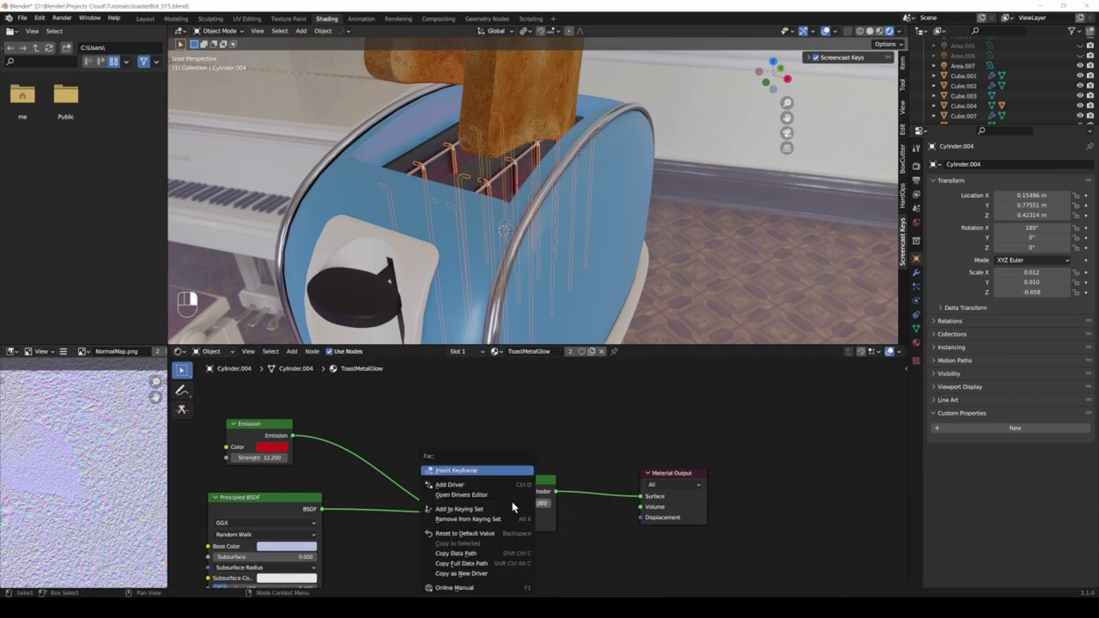
pyautogui.click(462, 485)
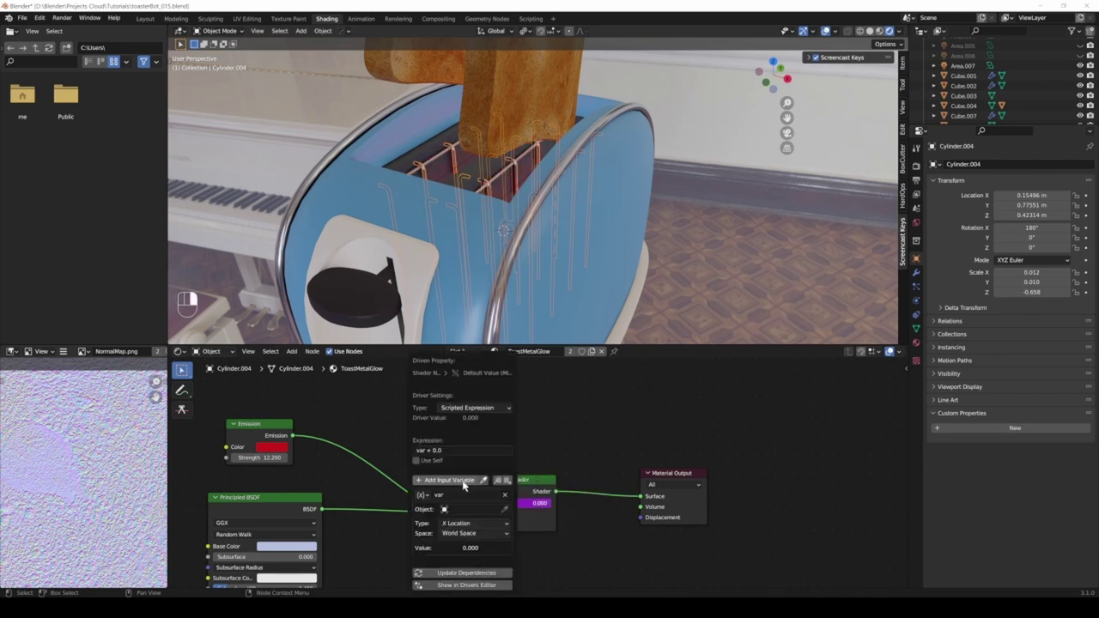
pyautogui.click(455, 398)
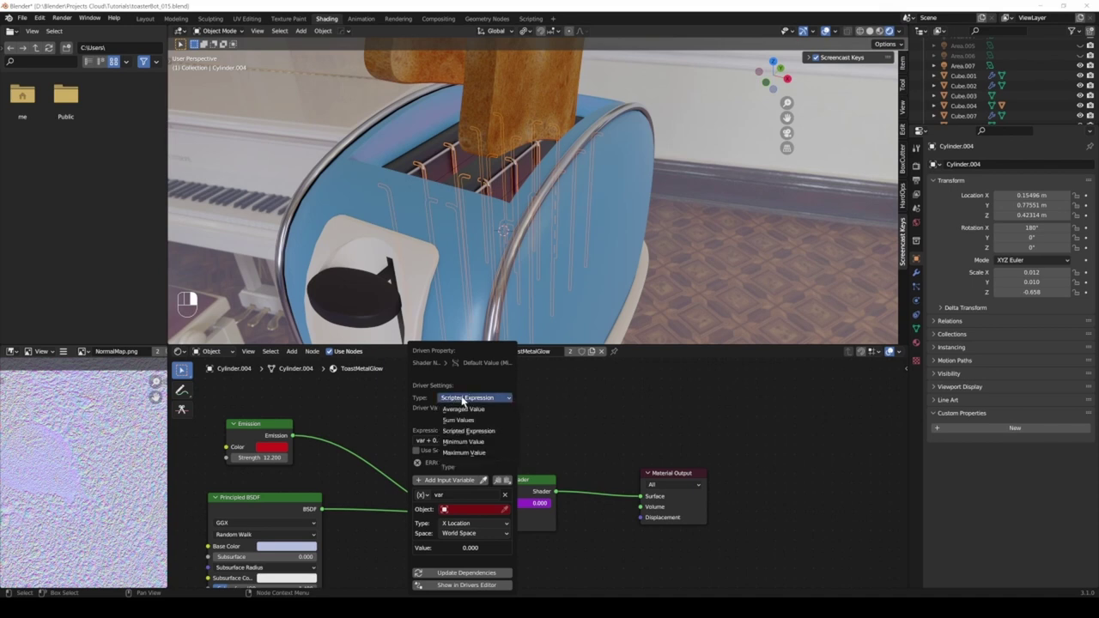
pyautogui.click(466, 410)
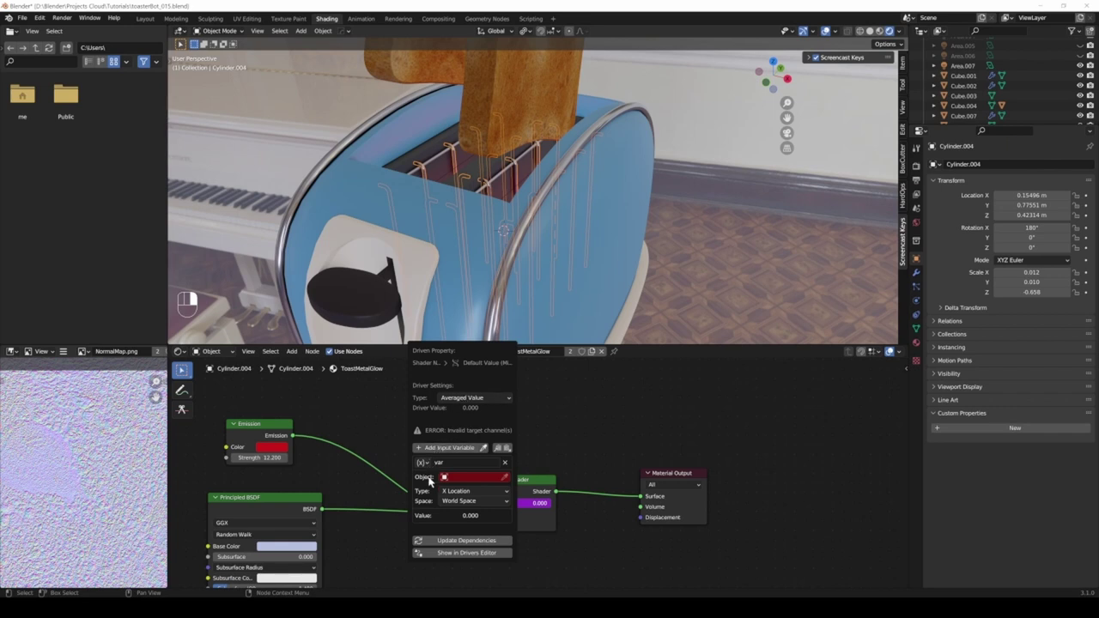
# Make the driver variable a Single Property reading the Toaster's ["heat"] path.
pyautogui.click(422, 463)
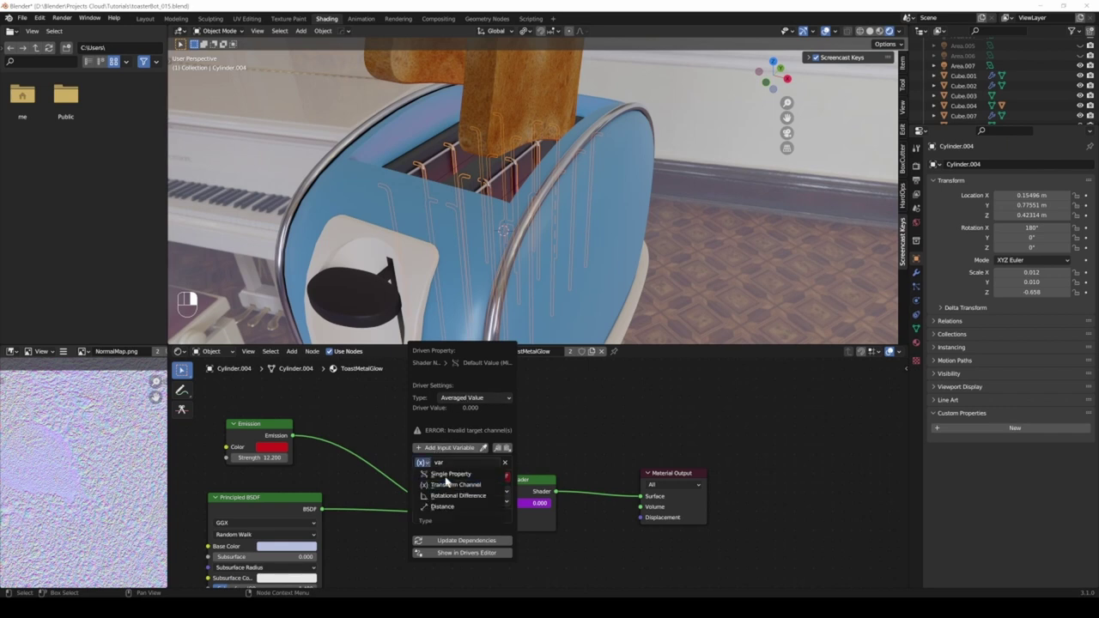
pyautogui.click(444, 481)
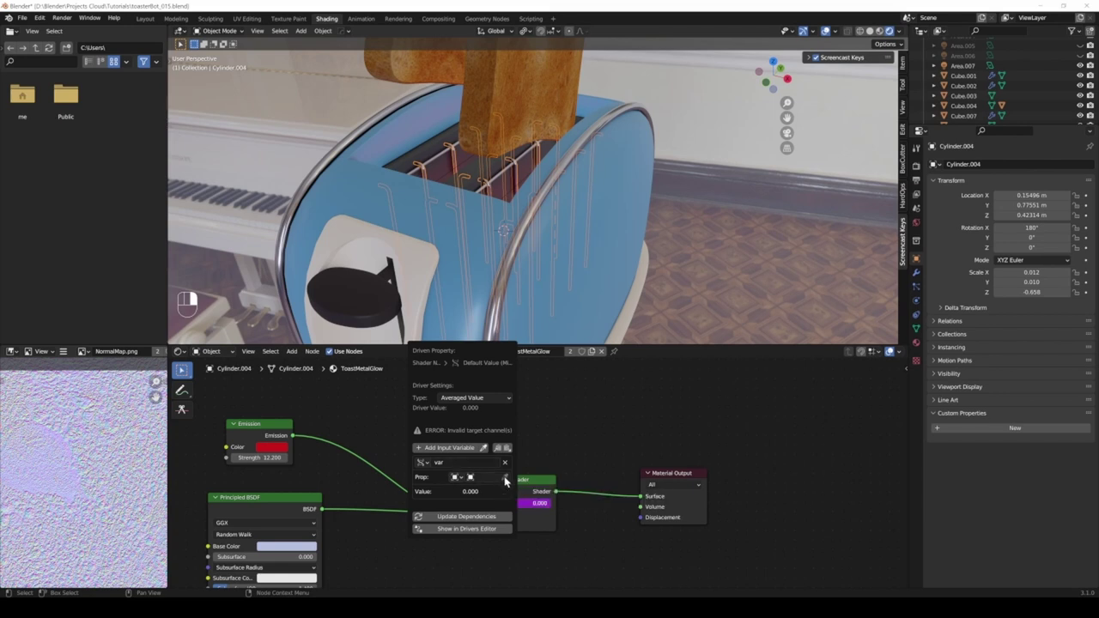
pyautogui.click(485, 478)
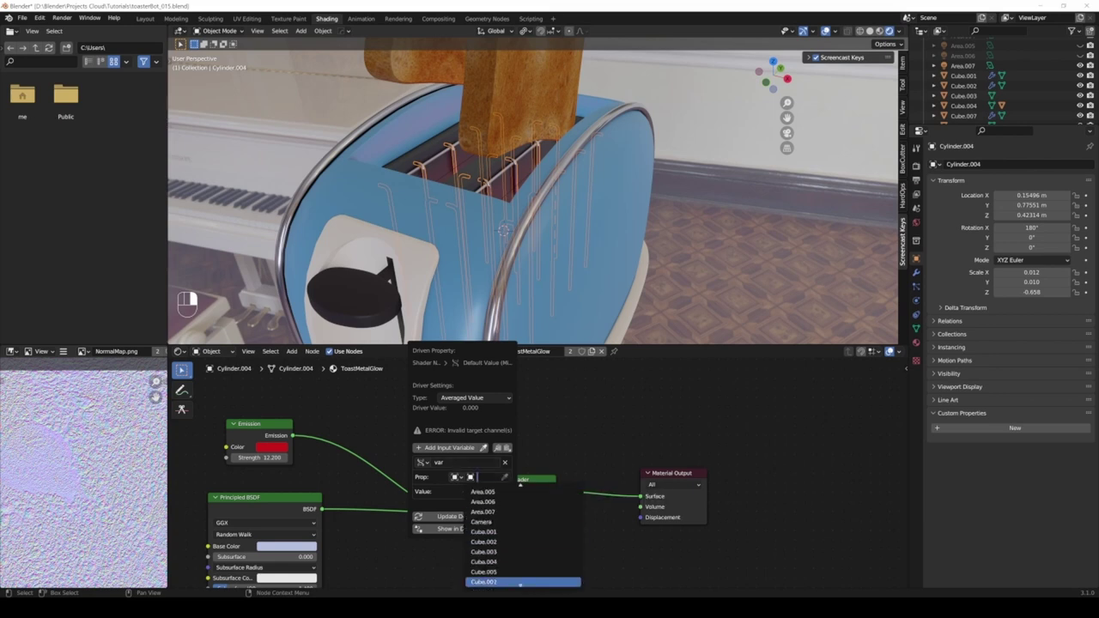
pyautogui.click(481, 581)
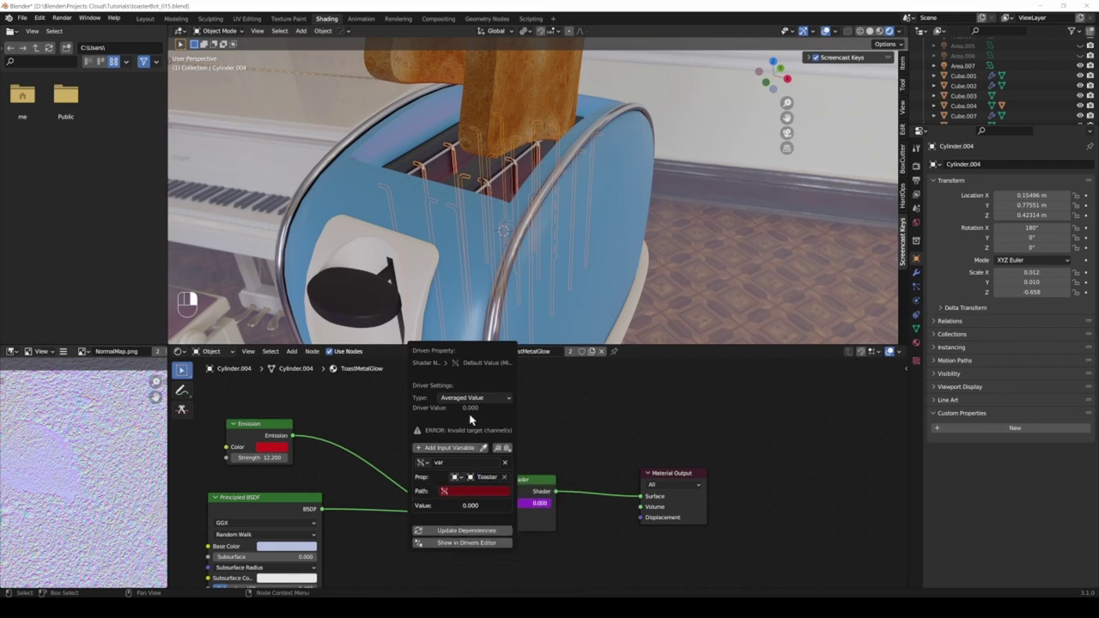
pyautogui.click(468, 494)
pyautogui.press('ctrl')
pyautogui.hotkey('ctrl', 'v')
pyautogui.press('Return')
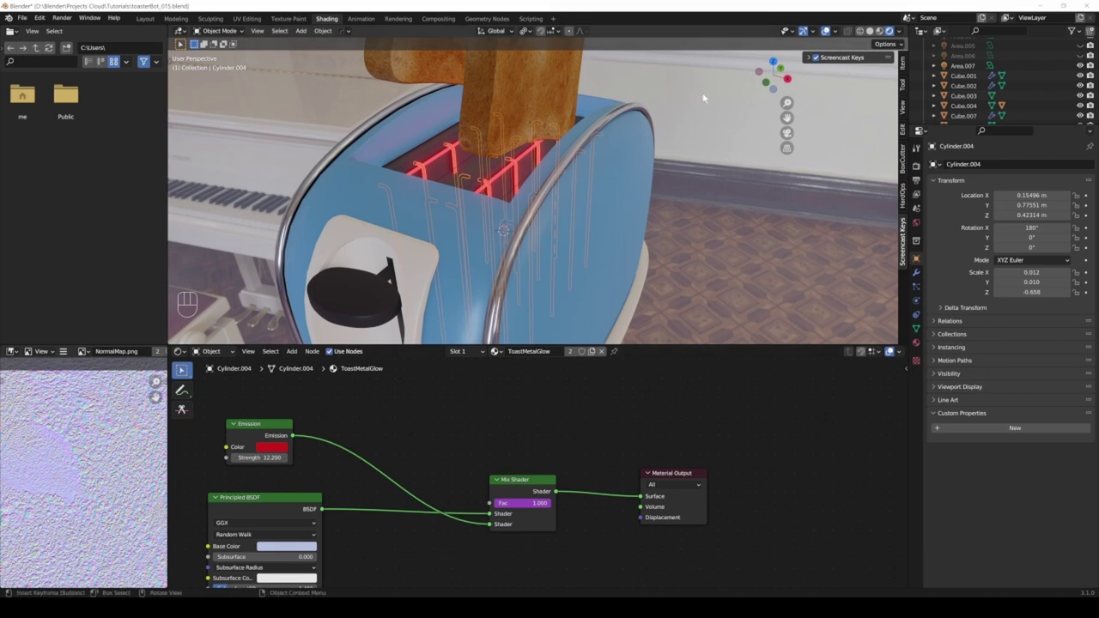
pyautogui.click(619, 169)
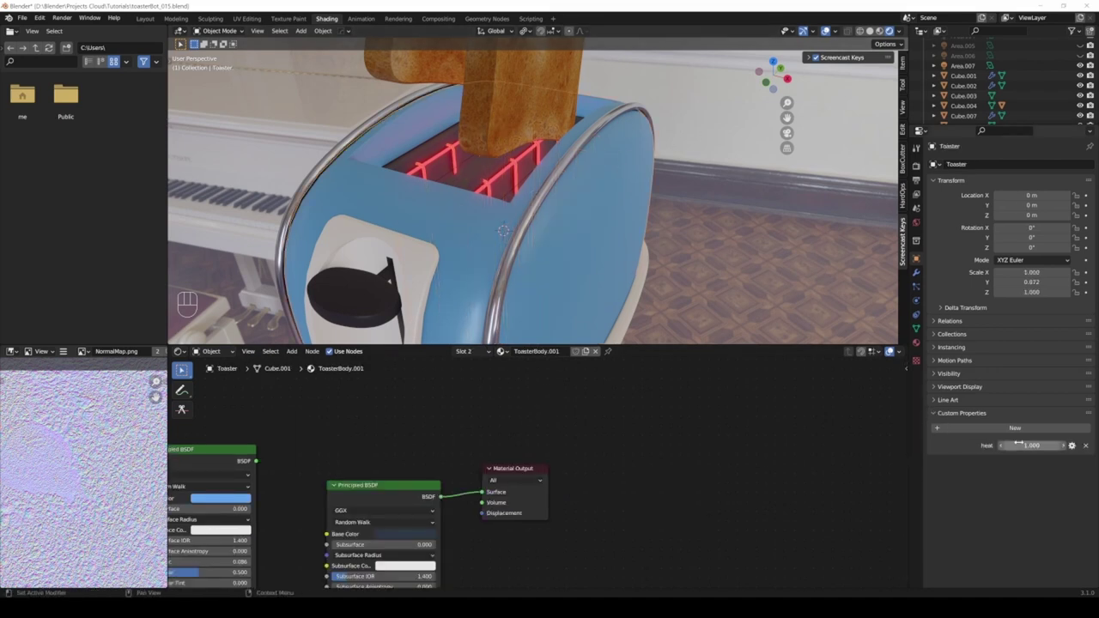
pyautogui.moveTo(1018, 444)
pyautogui.mouseDown()
pyautogui.moveTo(996, 444)
pyautogui.moveTo(1030, 444)
pyautogui.mouseUp()
pyautogui.click(491, 187)
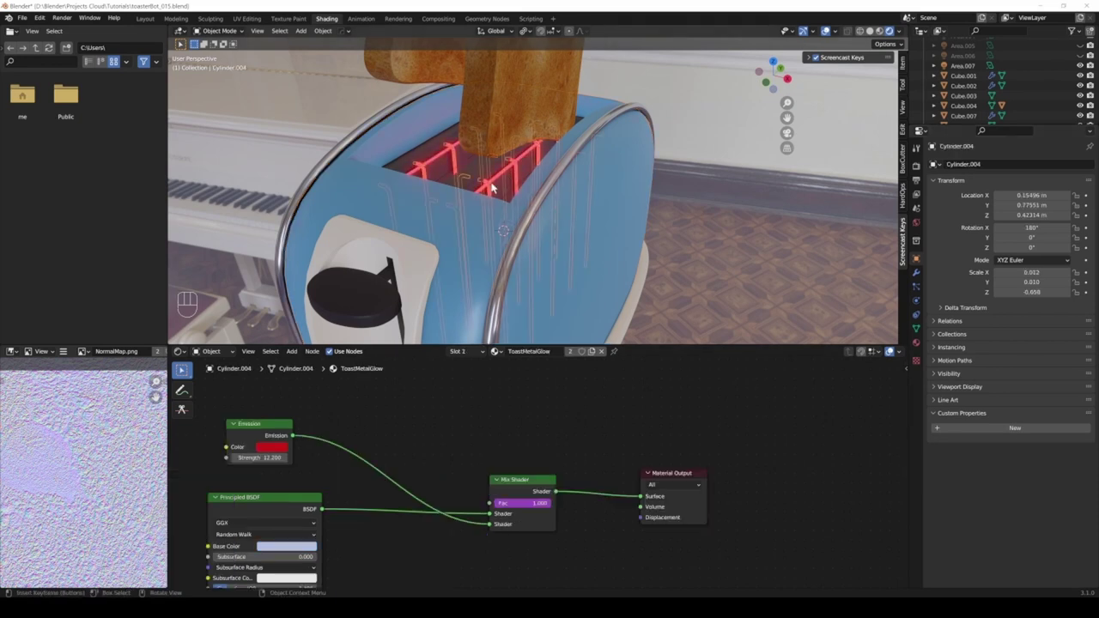
pyautogui.scroll(-3, 561, 185)
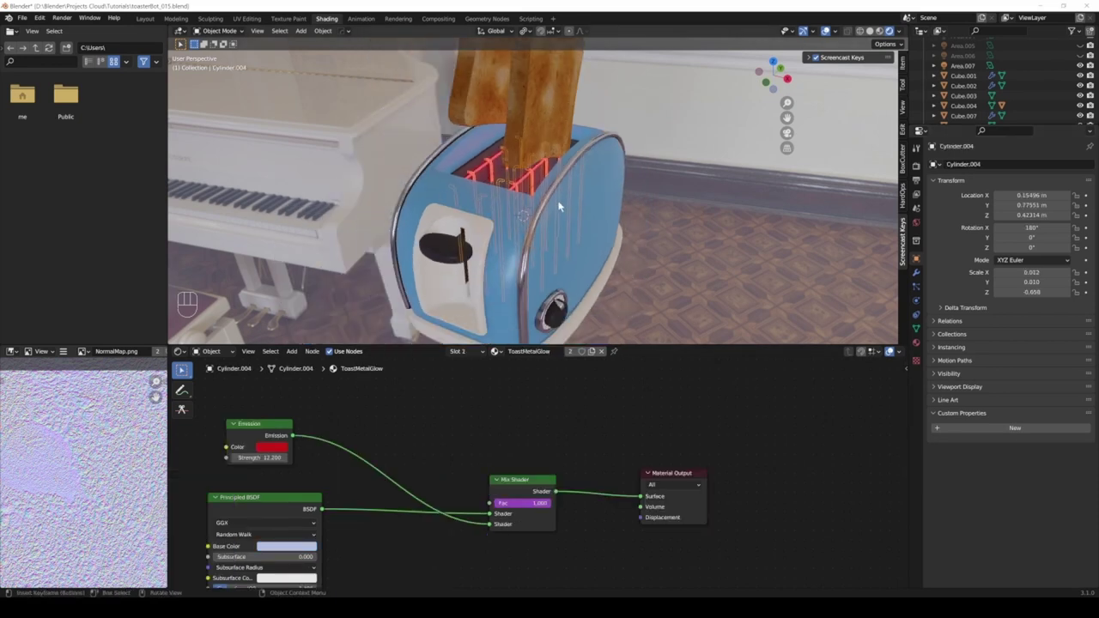
pyautogui.moveTo(562, 184)
pyautogui.keyDown('shift'); pyautogui.mouseDown(button='middle')
pyautogui.moveTo(524, 179)
pyautogui.moveTo(547, 188)
pyautogui.mouseUp(button='middle'); pyautogui.keyUp('shift')
pyautogui.click(546, 188)
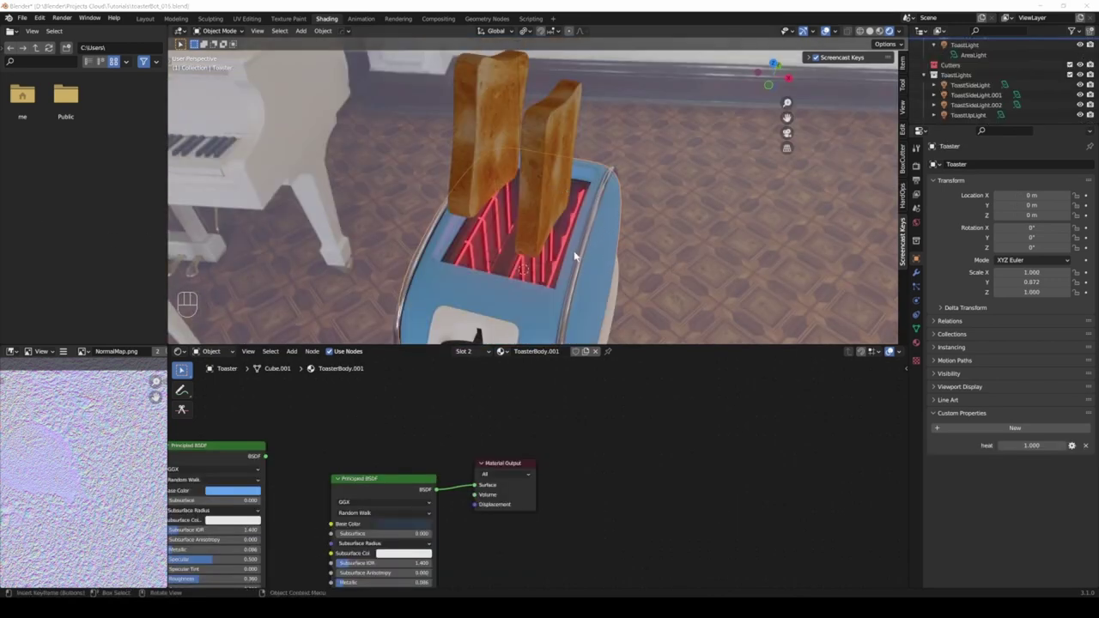
pyautogui.scroll(-2, 574, 259)
pyautogui.moveTo(573, 259); pyautogui.dragTo(592, 283, button='middle')
pyautogui.scroll(2, 629, 291)
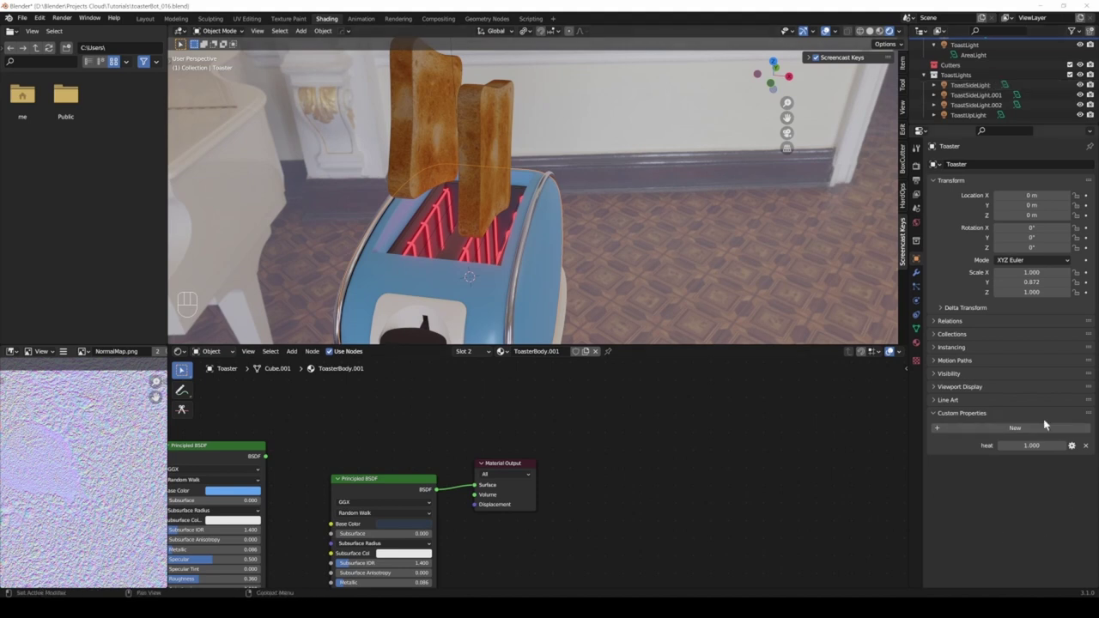
# Copy the heat property's data path and select the ToastSideLight lamp.
pyautogui.rightClick(1031, 445)
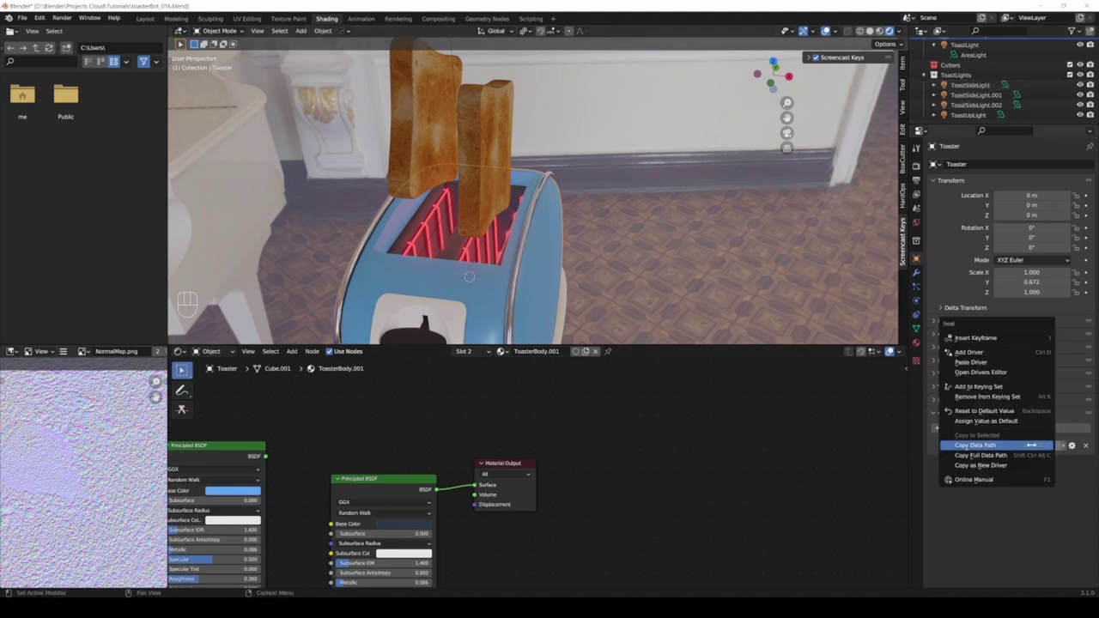
pyautogui.click(1003, 448)
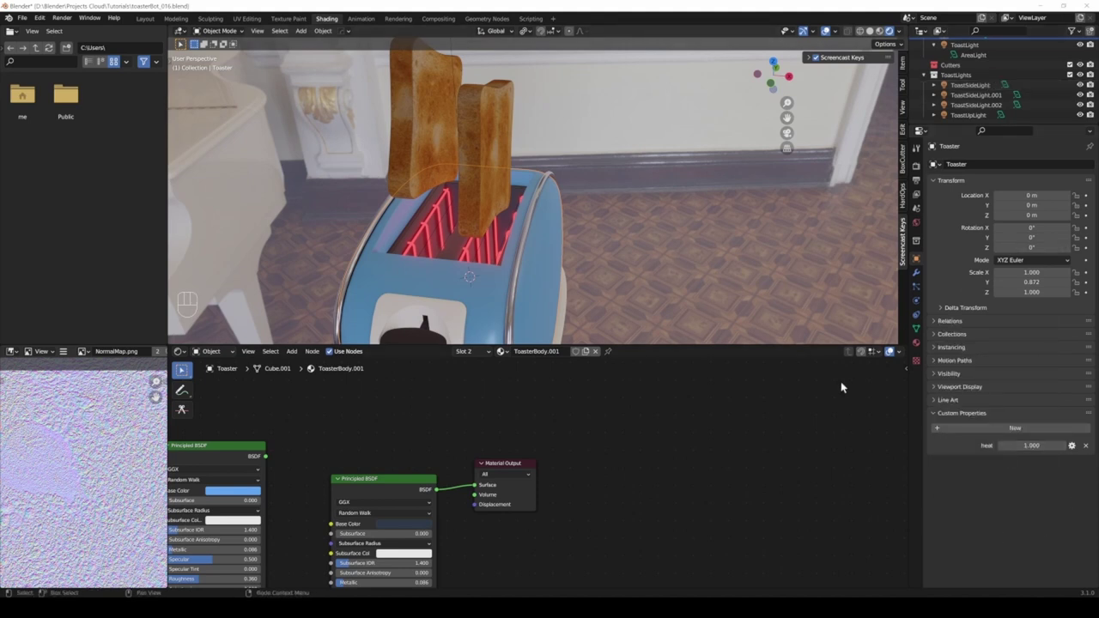
pyautogui.click(972, 86)
# Zoom over the toaster slot and show ToastSideLight's area light settings (Area.005, 5.6 W).
pyautogui.moveTo(429, 214); pyautogui.dragTo(446, 236, button='middle')
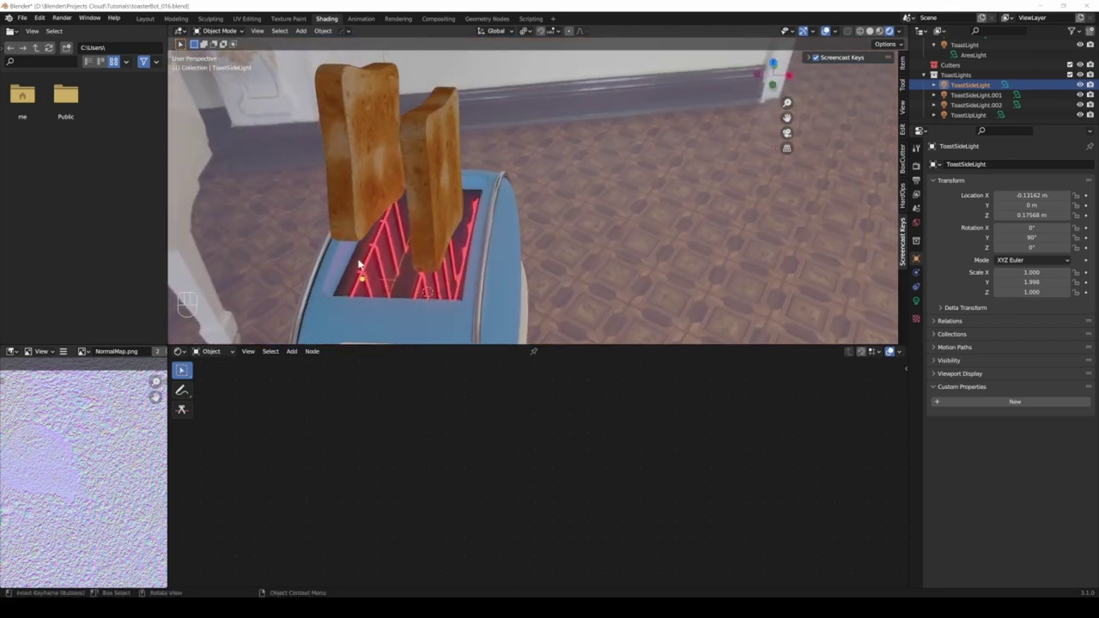
pyautogui.keyDown('shift'); pyautogui.moveTo(389, 271); pyautogui.dragTo(564, 247, button='middle'); pyautogui.keyUp('shift')
pyautogui.scroll(3, 436, 171)
pyautogui.scroll(-4, 411, 212)
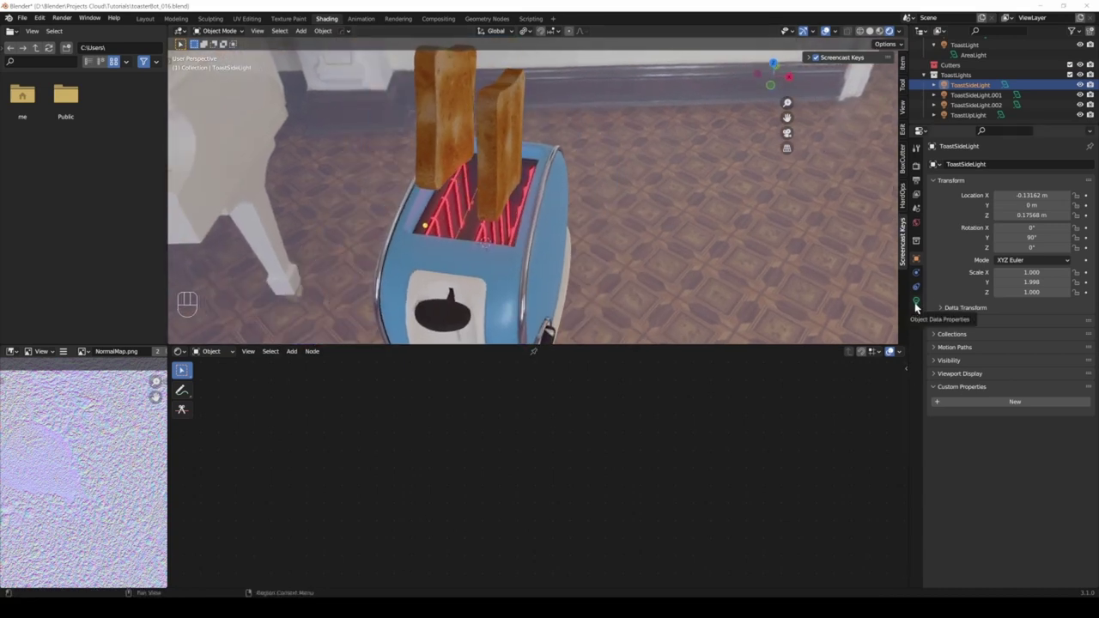
pyautogui.click(915, 303)
pyautogui.scroll(3, 479, 231)
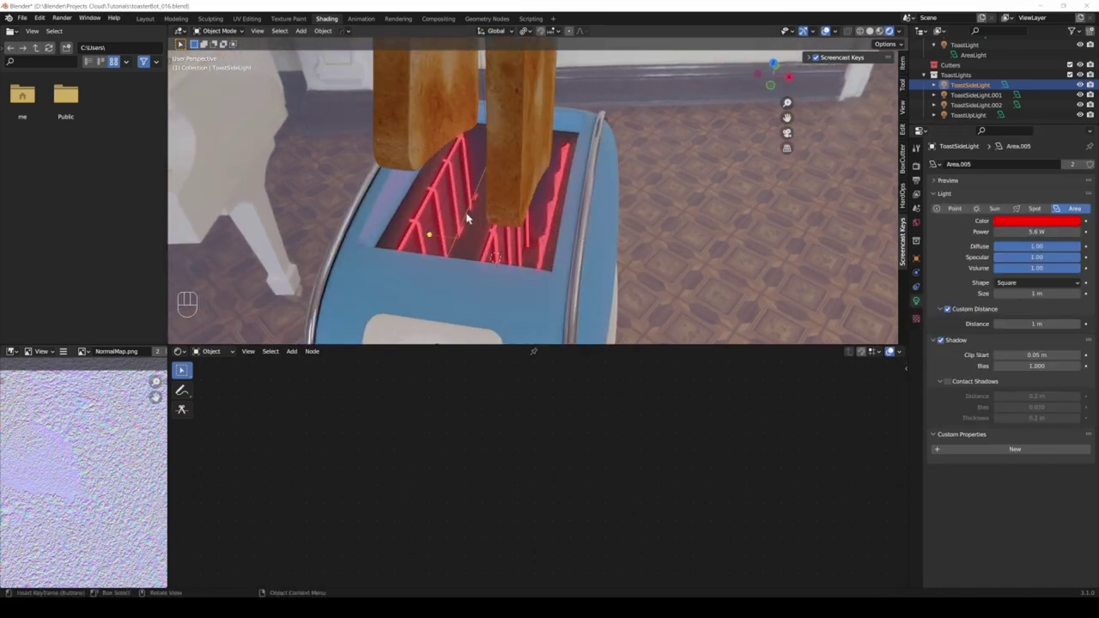
# Add a driver to Area.005's Power (var + 5.6) and open it in the Drivers Editor.
pyautogui.rightClick(1019, 231)
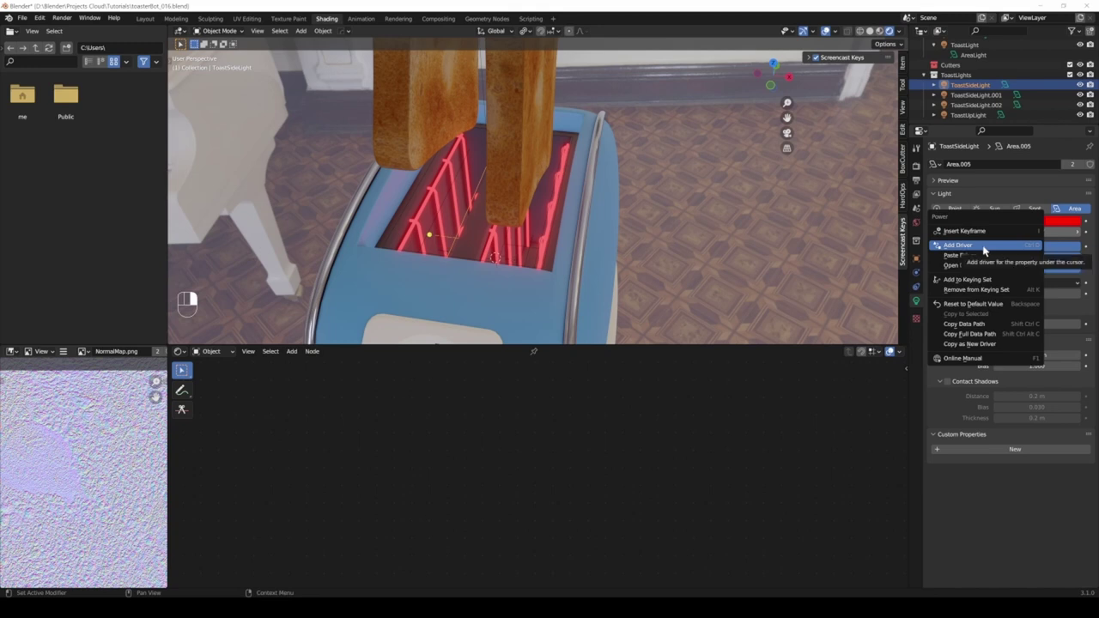
pyautogui.click(983, 248)
pyautogui.moveTo(997, 205); pyautogui.dragTo(510, 238)
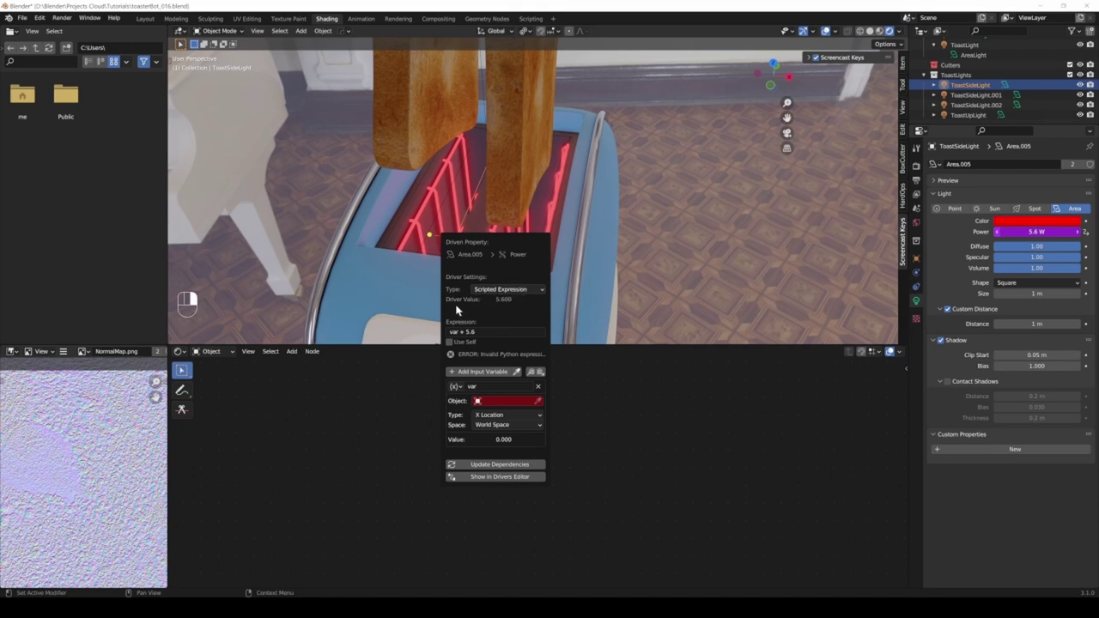
pyautogui.rightClick(1017, 230)
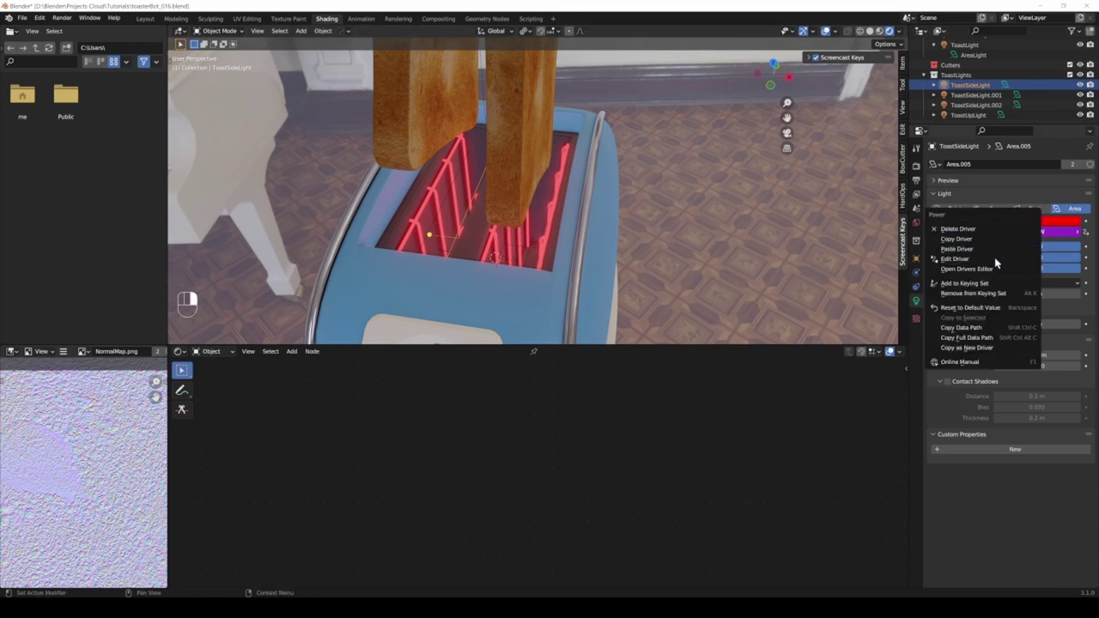
pyautogui.click(981, 271)
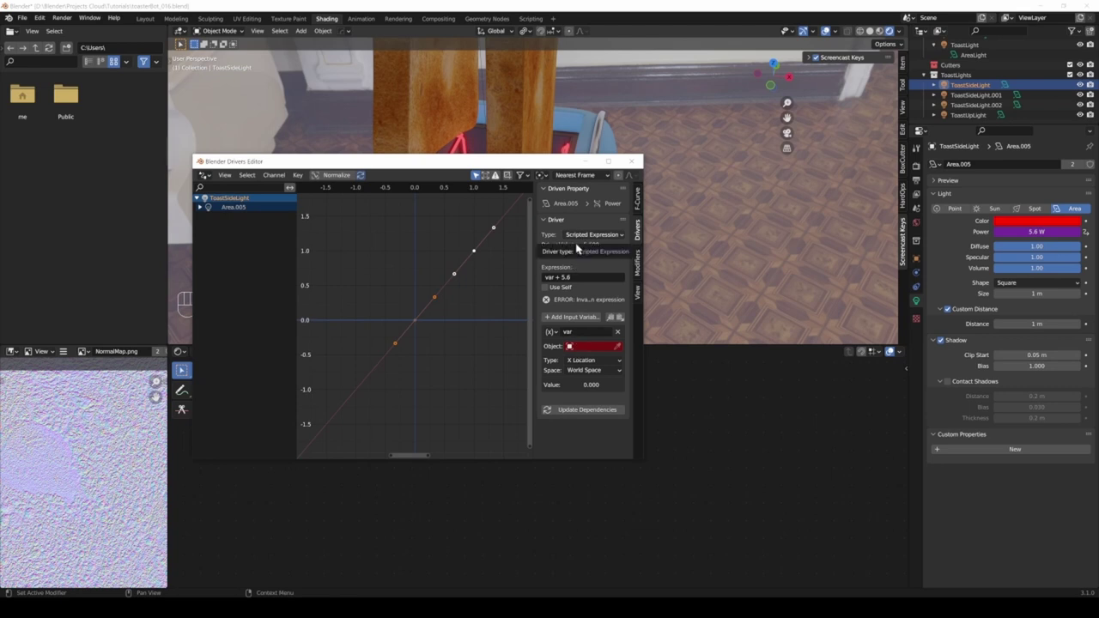
# Set the Power driver's variable to Single Property reading from the Toaster object.
pyautogui.click(549, 338)
pyautogui.click(522, 344)
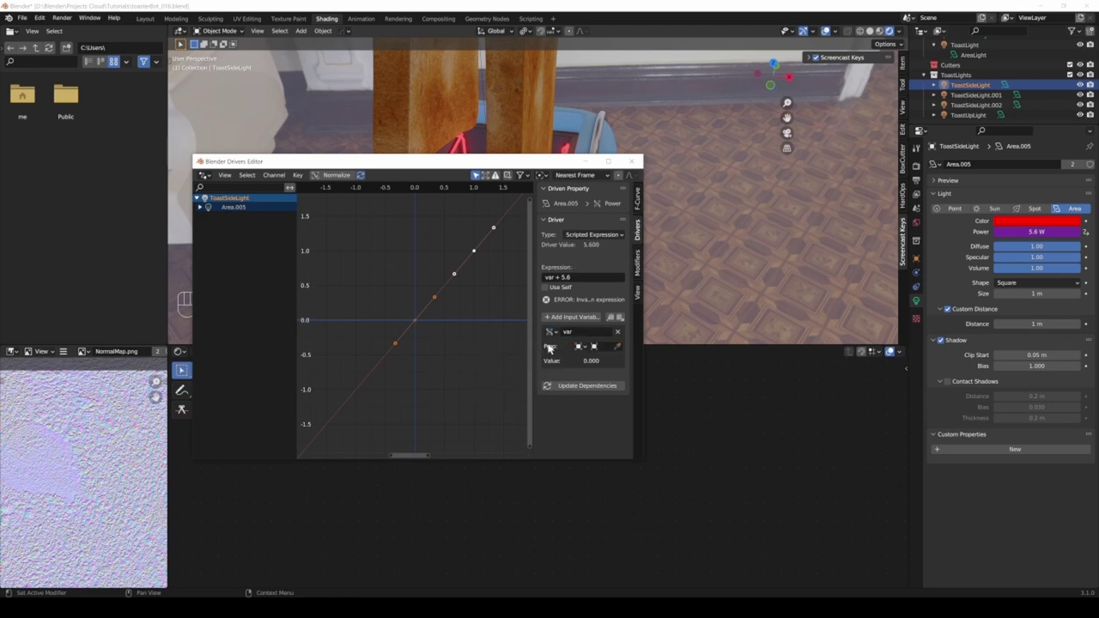
pyautogui.click(594, 345)
pyautogui.scroll(-5, 583, 326)
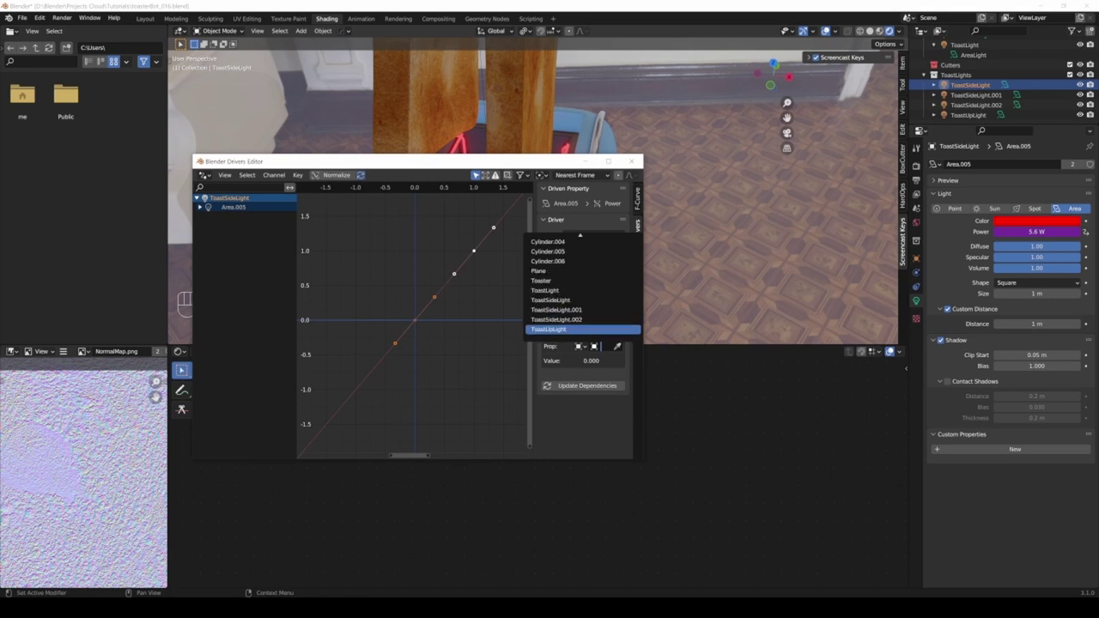
pyautogui.click(550, 280)
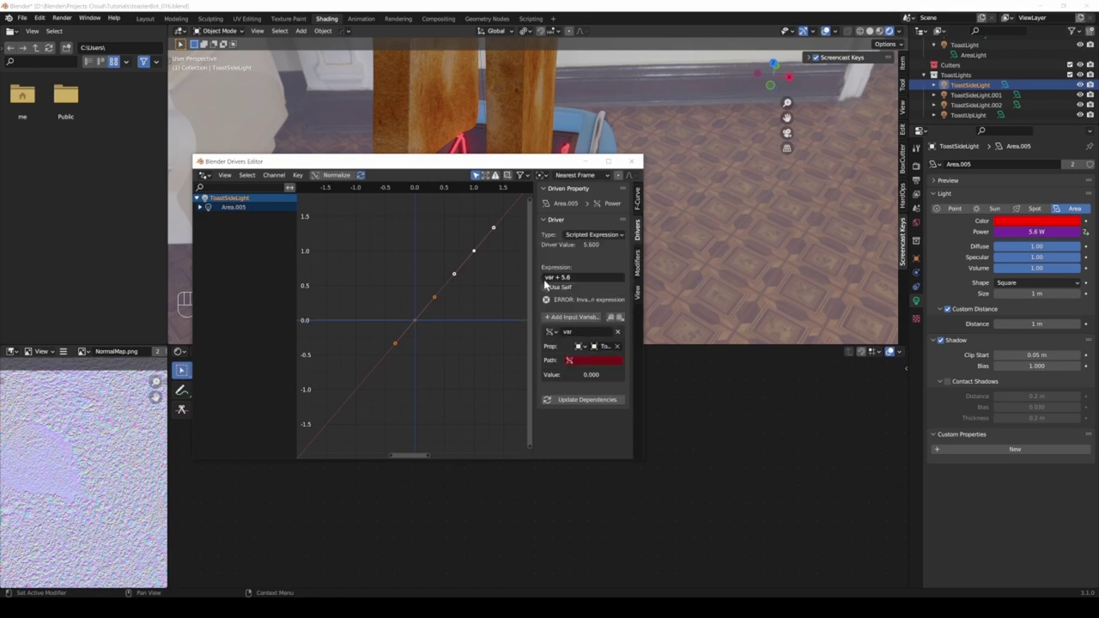
# Paste ["heat"] as the variable path and change the expression to var * 5.6.
pyautogui.click(588, 363)
pyautogui.hotkey('ctrl', 'v')
pyautogui.press('Return')
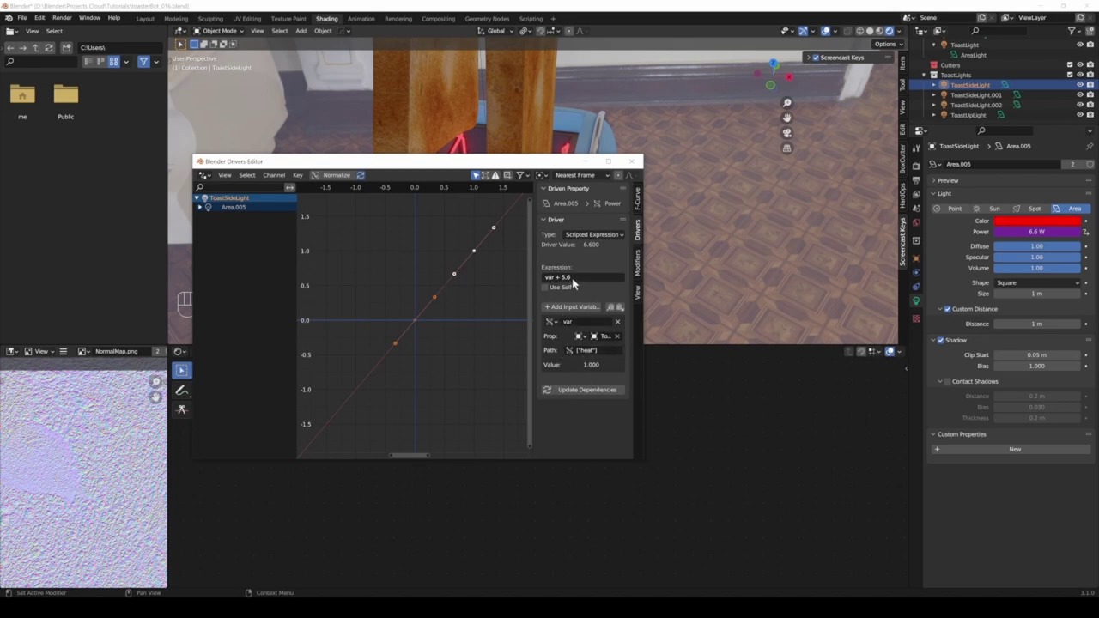
pyautogui.click(558, 277)
pyautogui.click(562, 276)
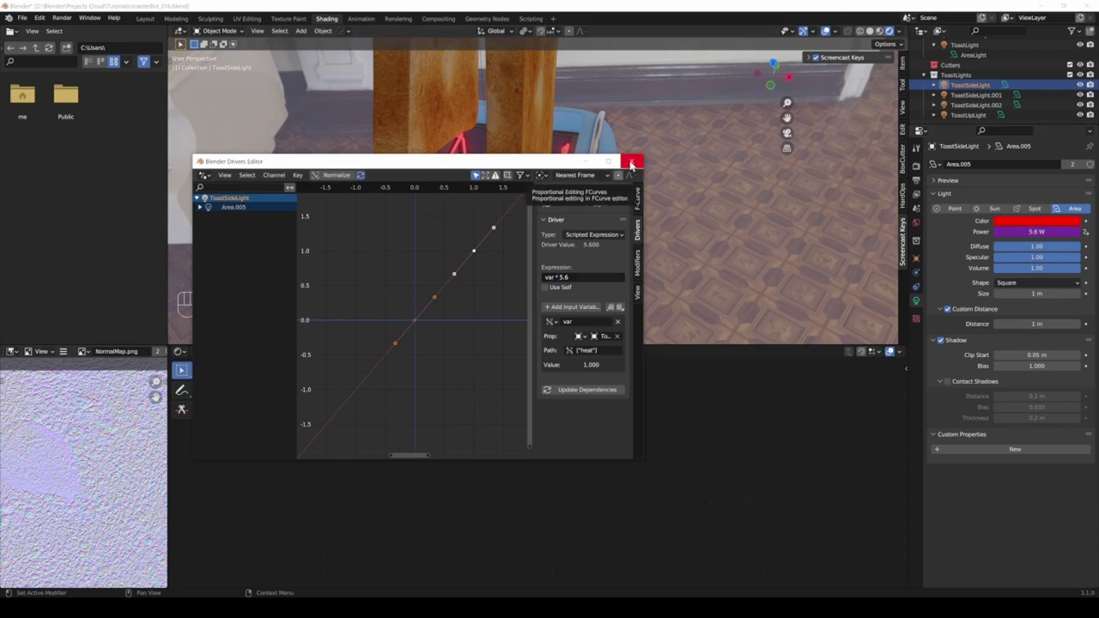
# Close the Drivers Editor and set the World background strength to 0 to darken the scene.
pyautogui.click(631, 163)
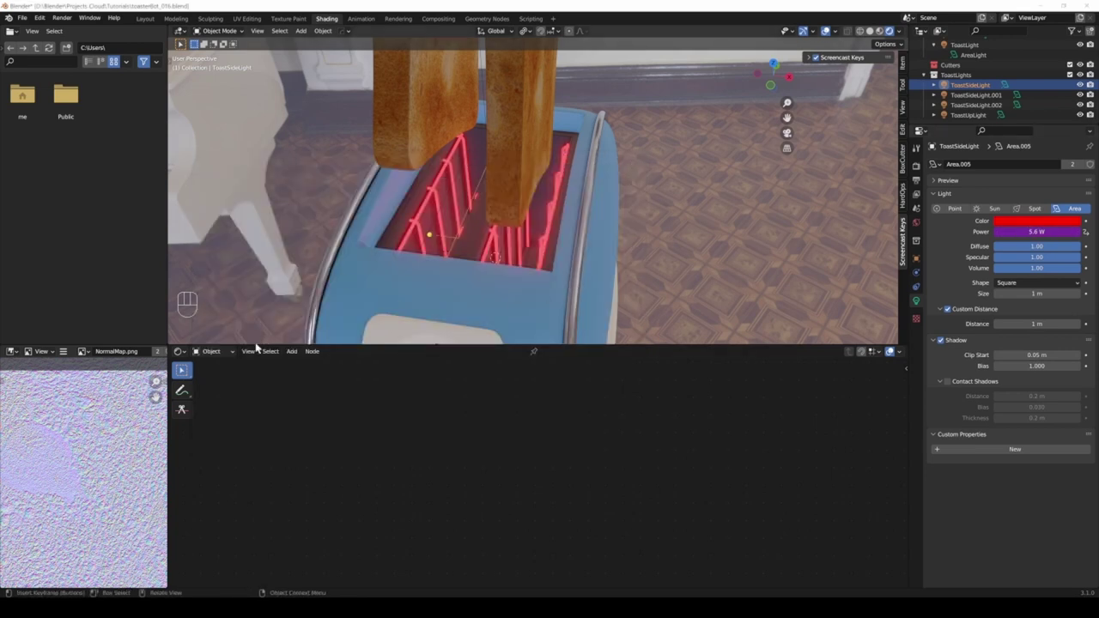
pyautogui.click(210, 351)
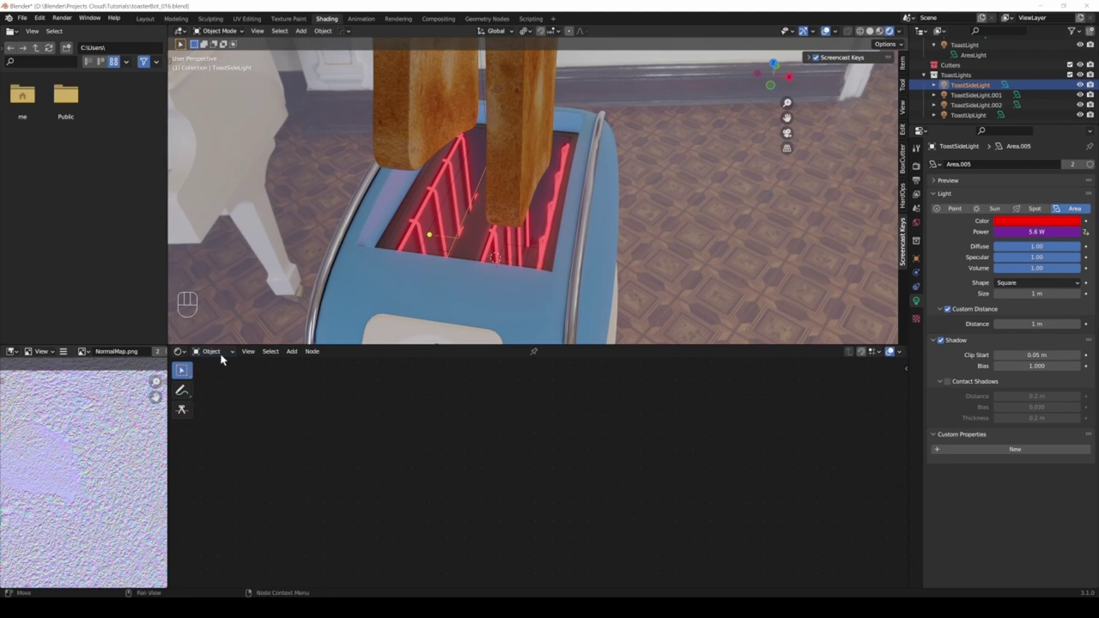
pyautogui.click(221, 355)
pyautogui.click(217, 374)
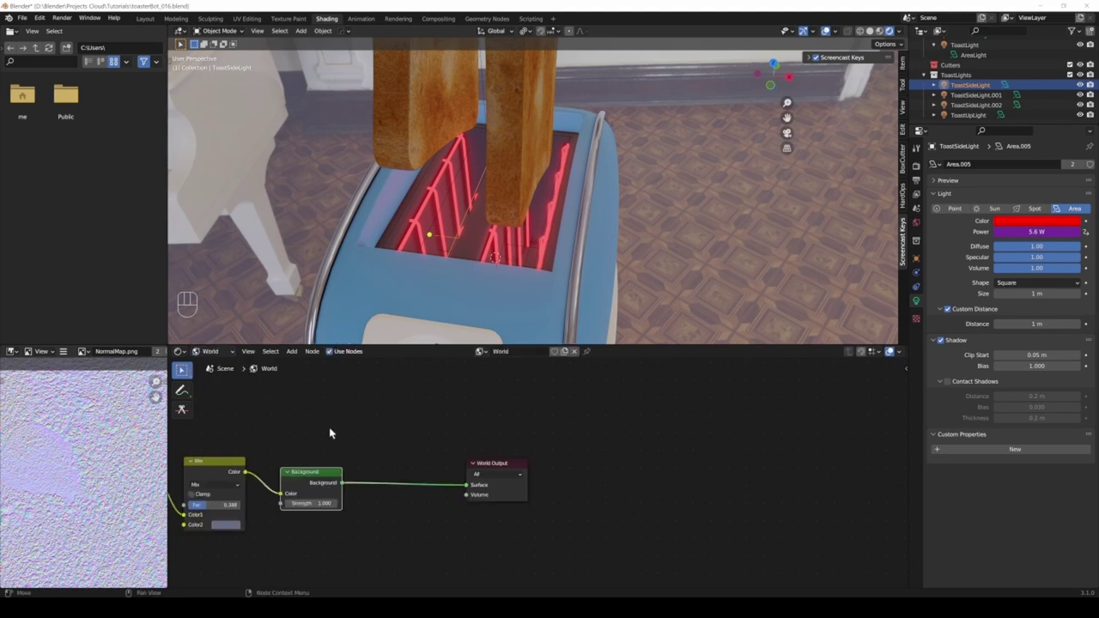
pyautogui.click(313, 503)
pyautogui.write('0')
pyautogui.press('Return')
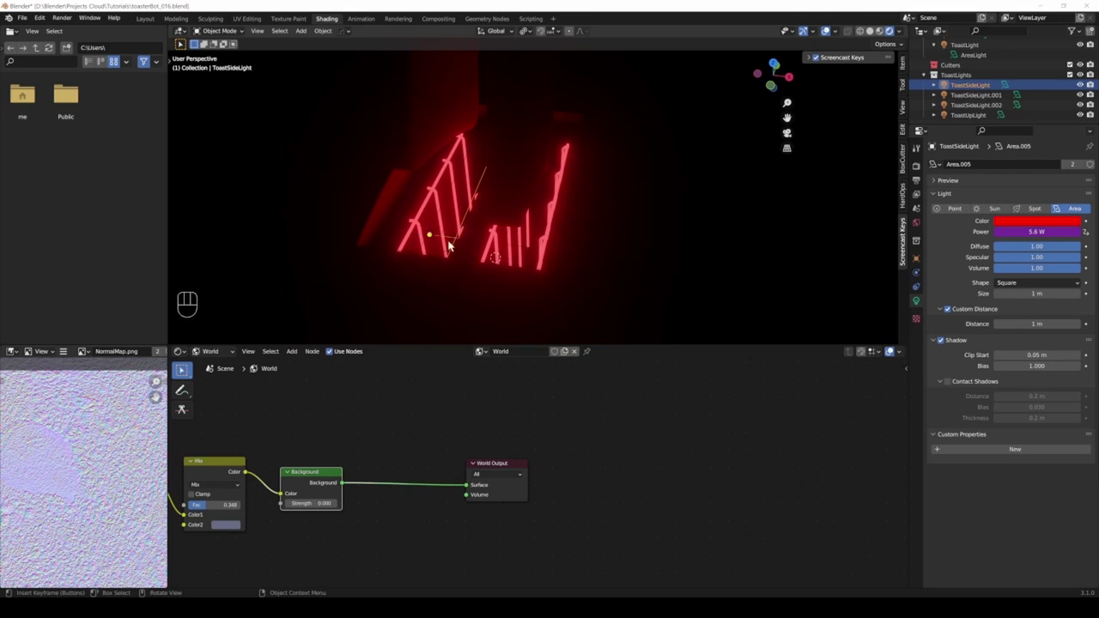
# Test the driven side light by dragging the Toaster's heat, then select the ToastLight object.
pyautogui.click(480, 287)
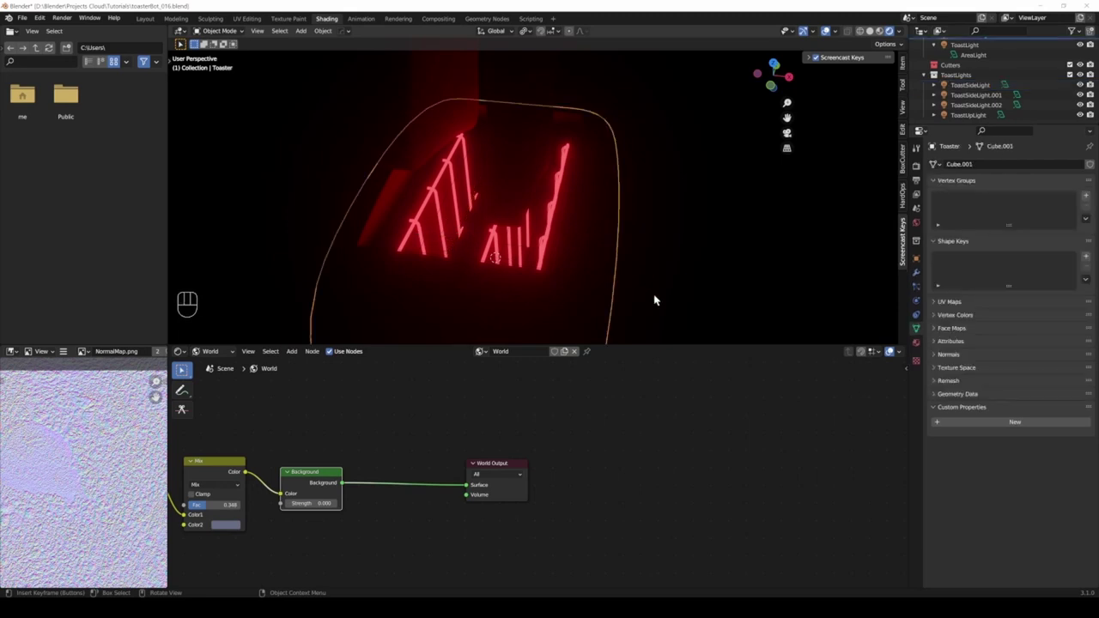
pyautogui.click(915, 258)
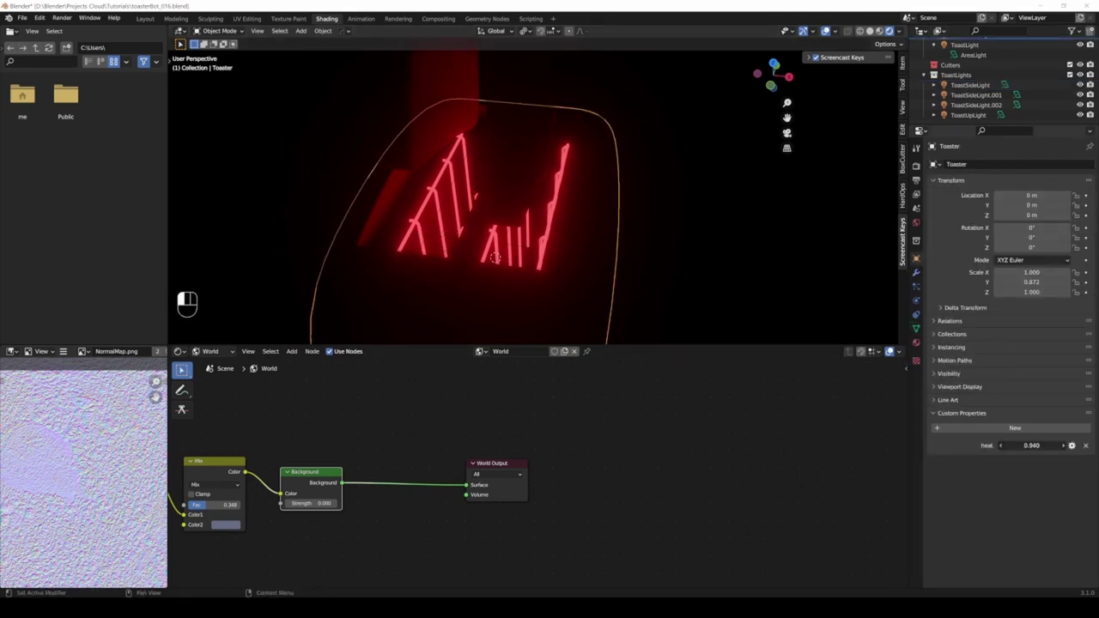
pyautogui.moveTo(1031, 445); pyautogui.dragTo(1056, 445)
pyautogui.scroll(3, 438, 230)
pyautogui.scroll(-1, 438, 230)
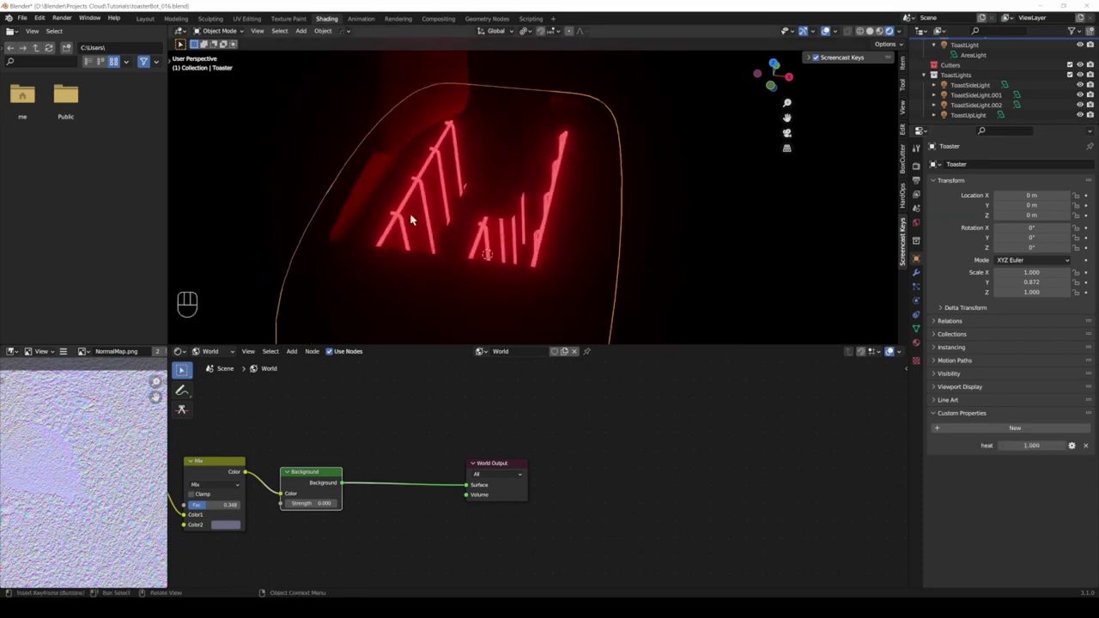
pyautogui.click(416, 222)
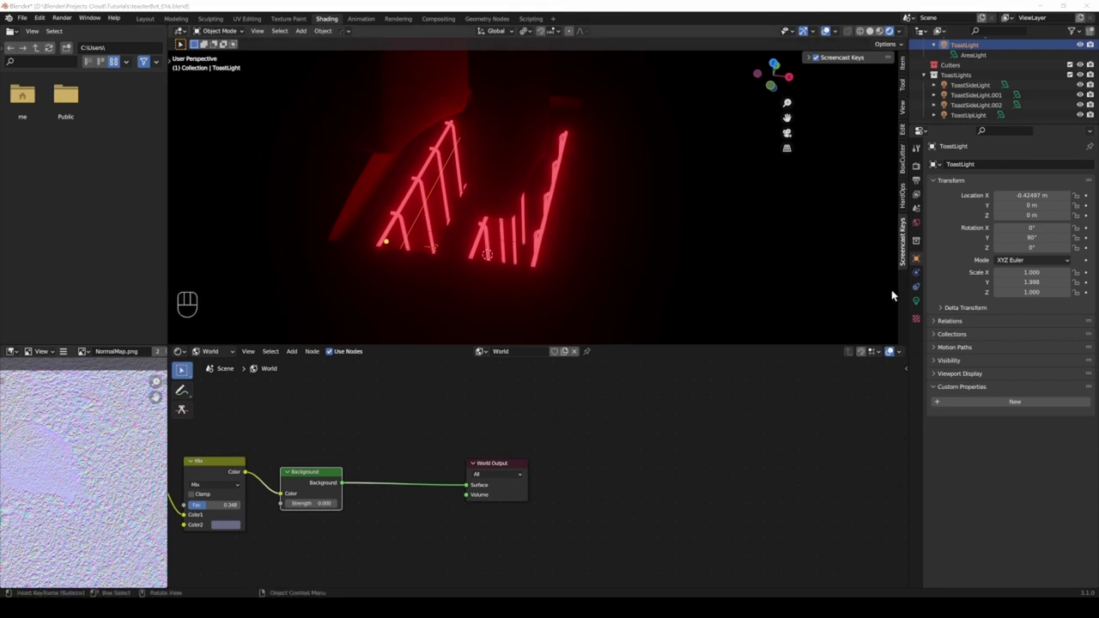
# Compare the Power of ToastSideLight, .001 and .002, then show ToastUpLight's Area.008 light settings.
pyautogui.click(915, 300)
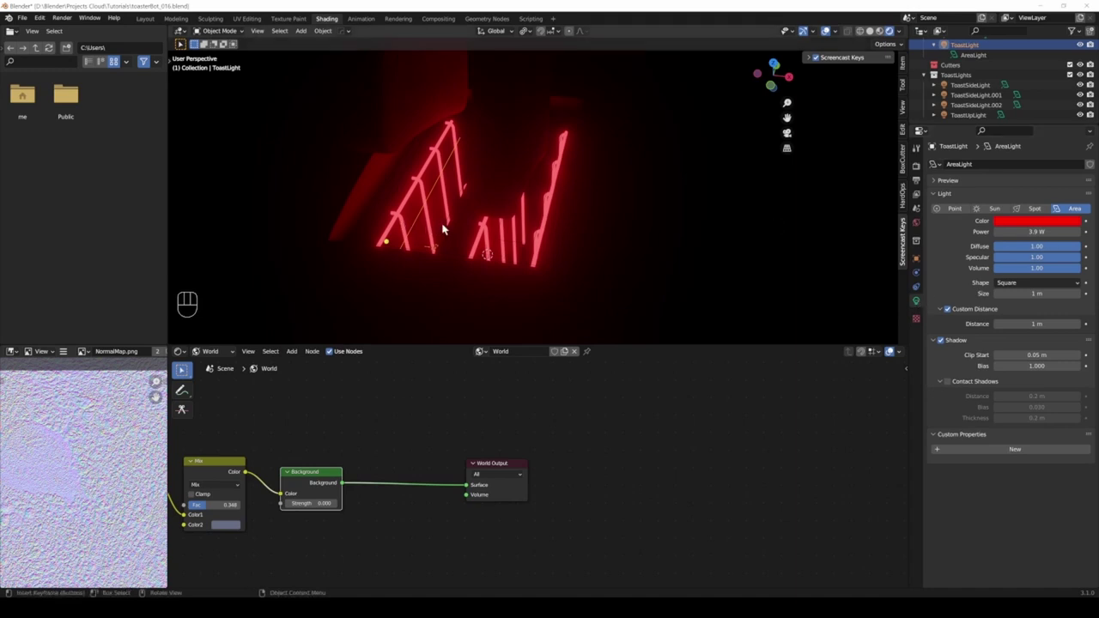
pyautogui.click(989, 86)
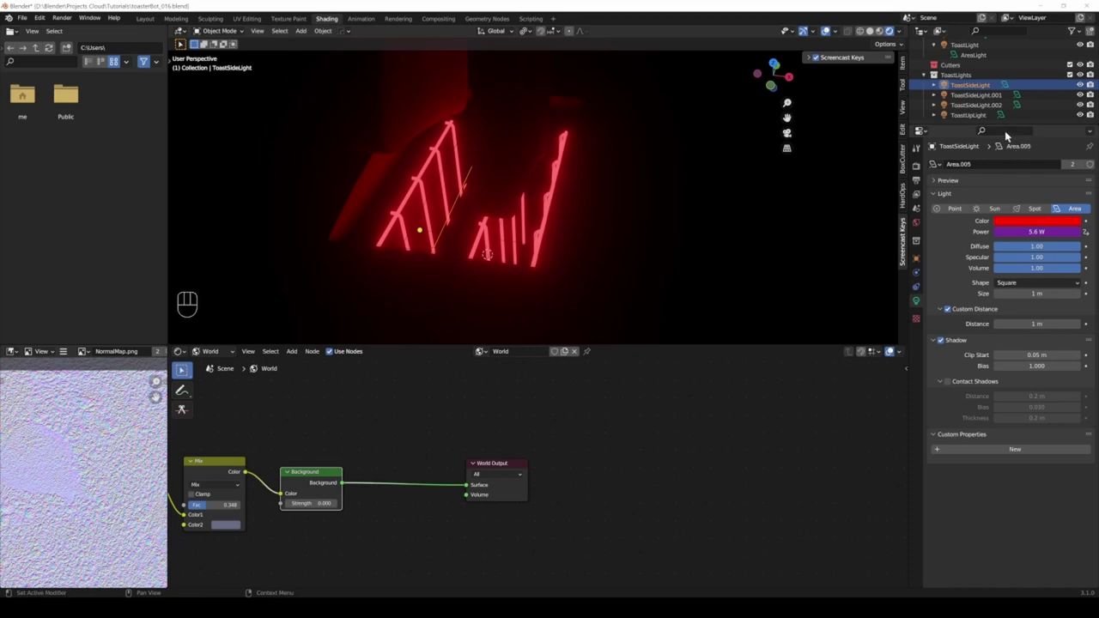
pyautogui.click(984, 96)
pyautogui.click(976, 105)
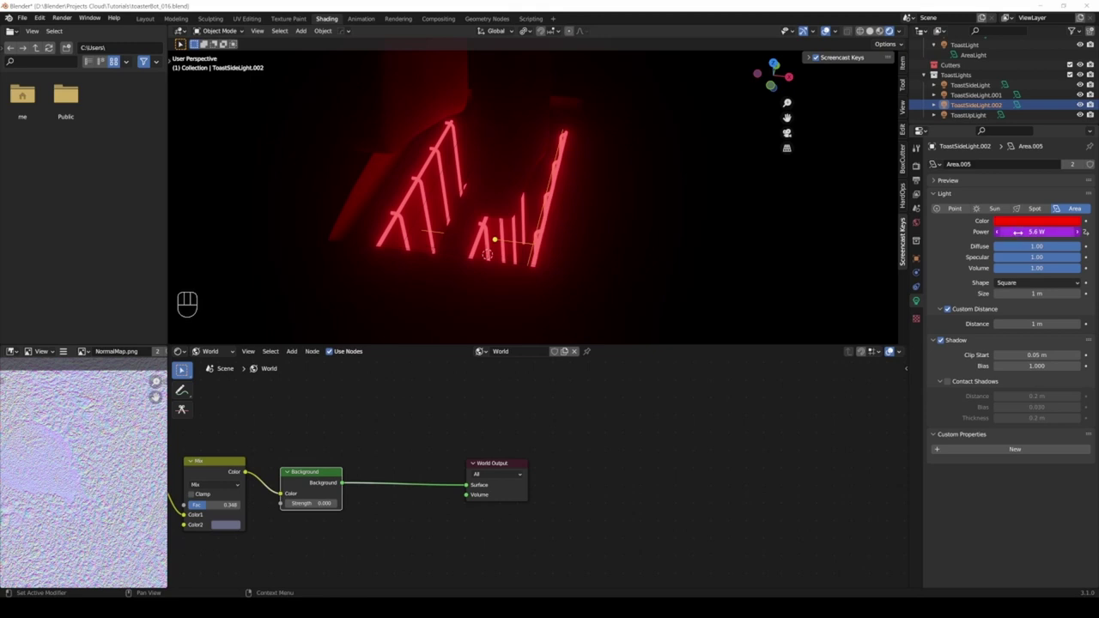
pyautogui.click(974, 115)
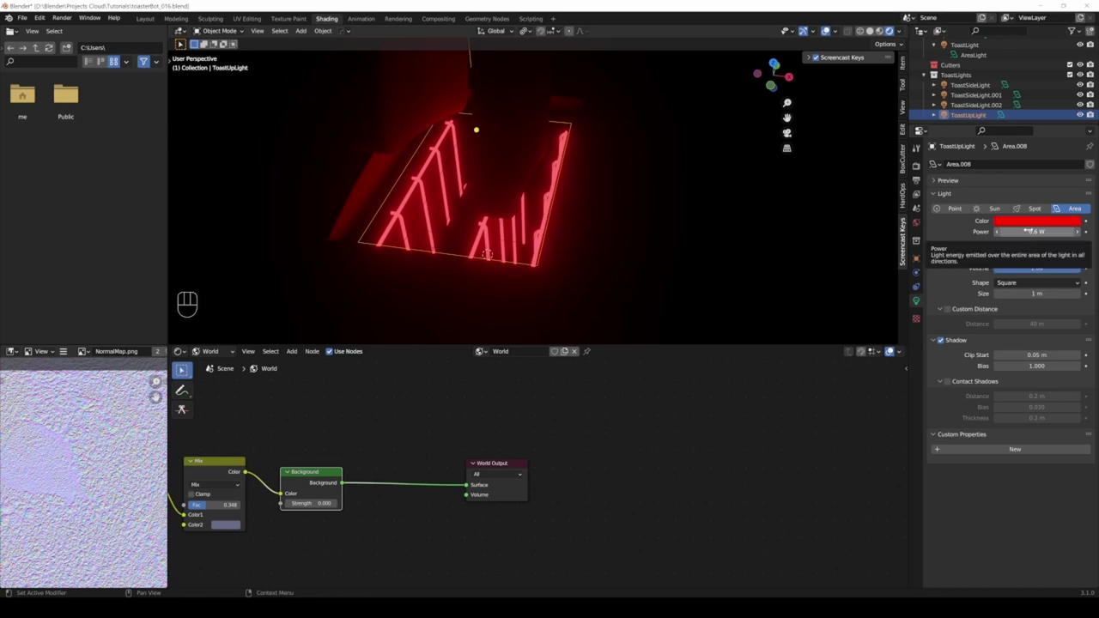
# Add a driver to ToastUpLight's Power with the expression var * 6.6.
pyautogui.rightClick(1027, 232)
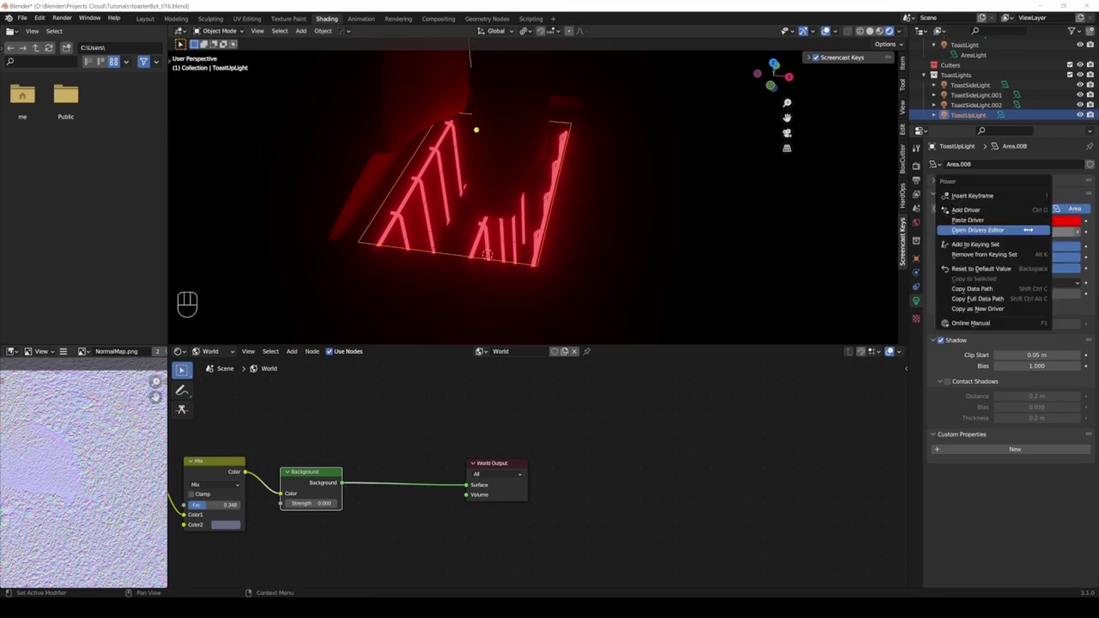
pyautogui.click(987, 210)
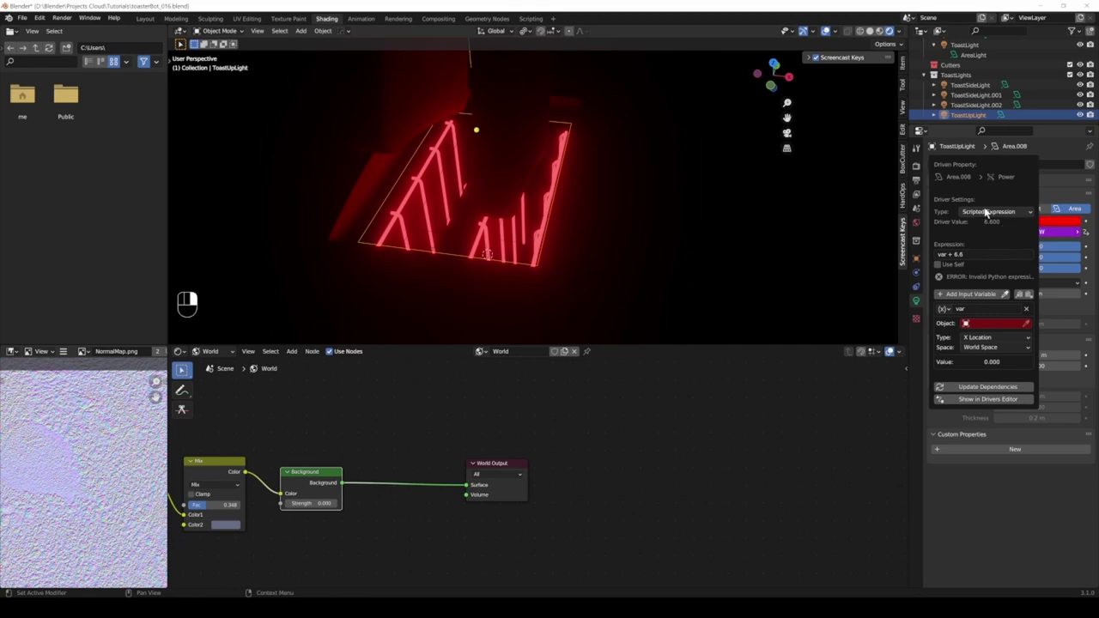
pyautogui.click(950, 254)
pyautogui.write('+')
pyautogui.click(946, 309)
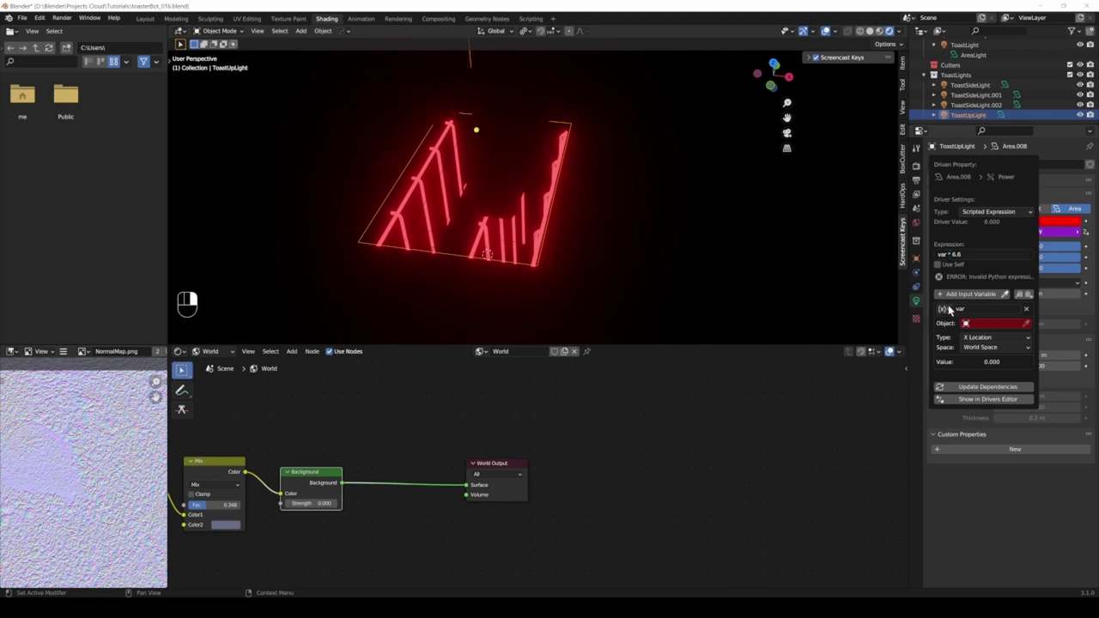
# Make the driver variable a Single Property reading the Toaster's ["heat"] path.
pyautogui.click(946, 309)
pyautogui.click(968, 319)
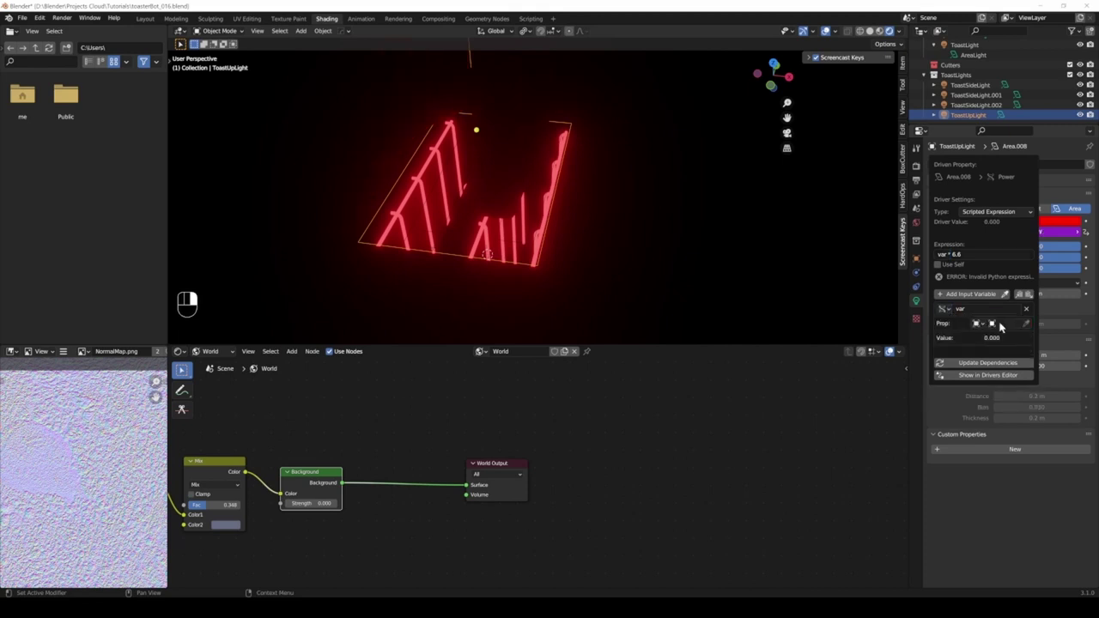
pyautogui.click(1001, 325)
pyautogui.write('to')
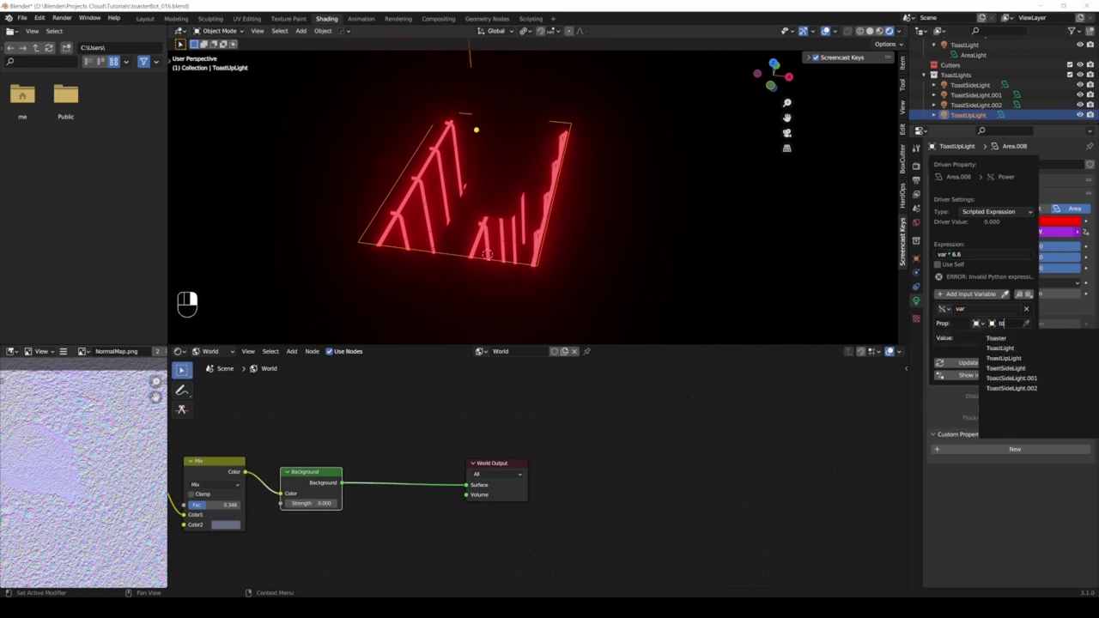
pyautogui.click(996, 338)
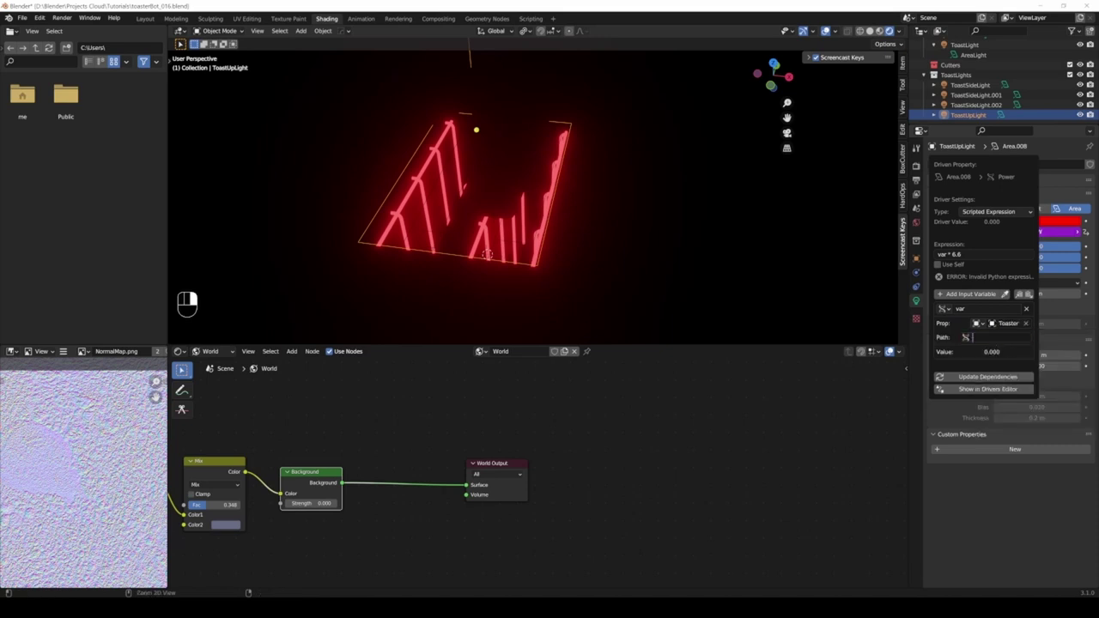
pyautogui.write('["heat"]')
pyautogui.click(1006, 379)
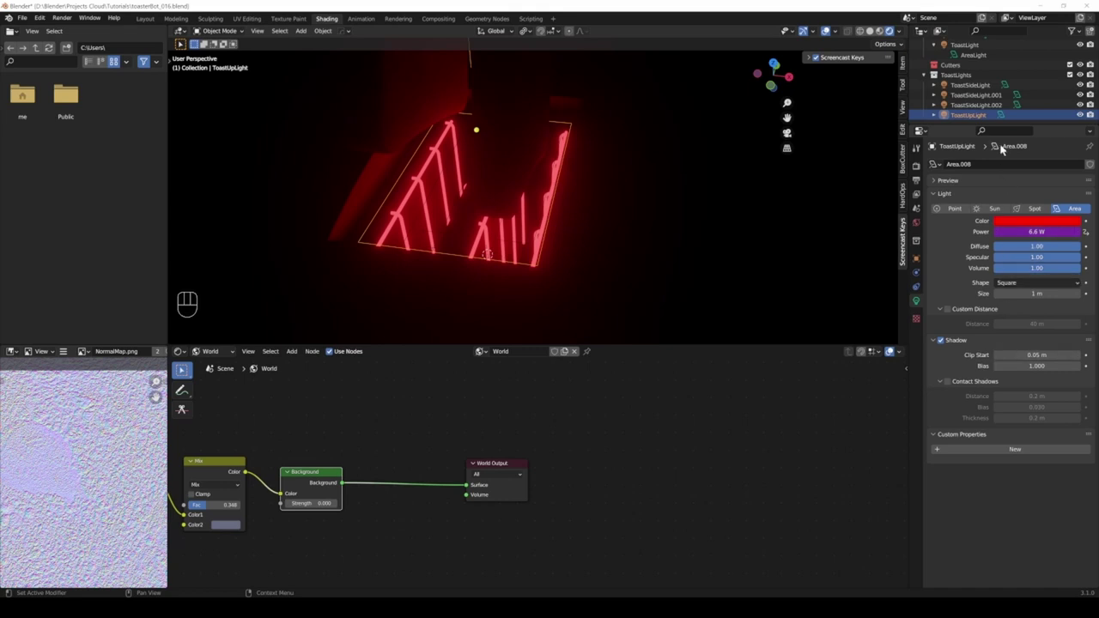
pyautogui.click(985, 89)
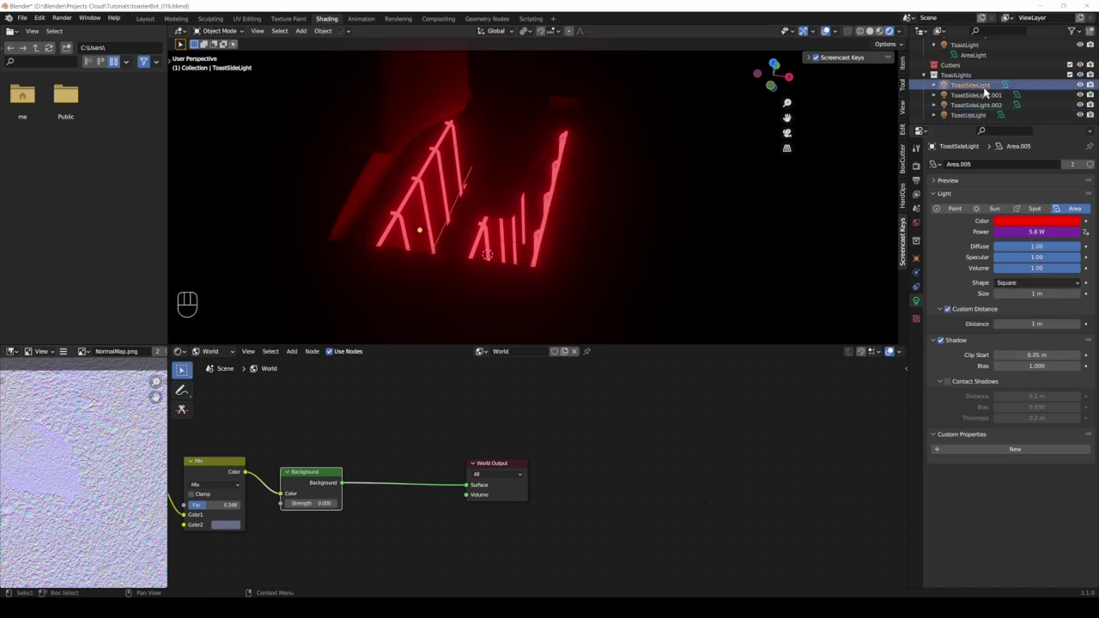
# Review the existing driver on ToastSideLight's Power.
pyautogui.rightClick(1017, 231)
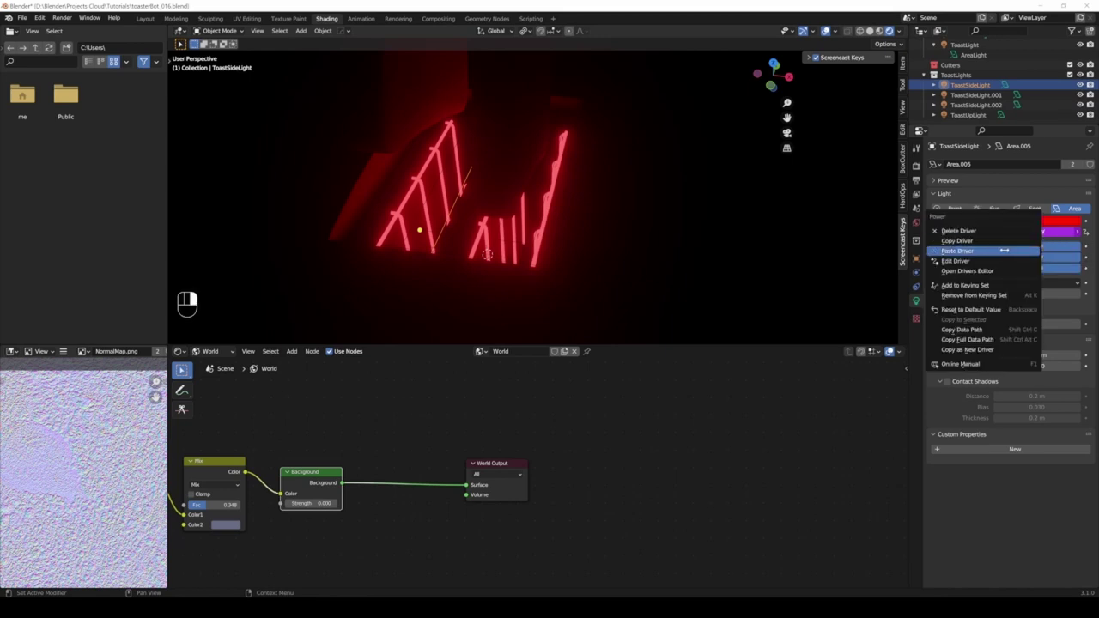
pyautogui.click(993, 261)
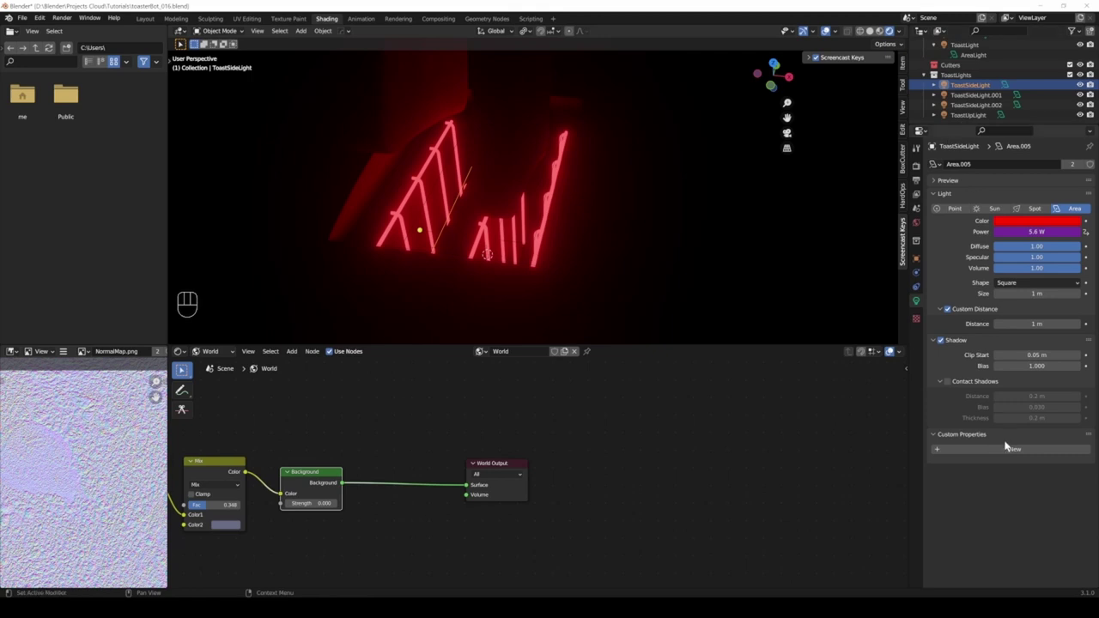
pyautogui.click(916, 258)
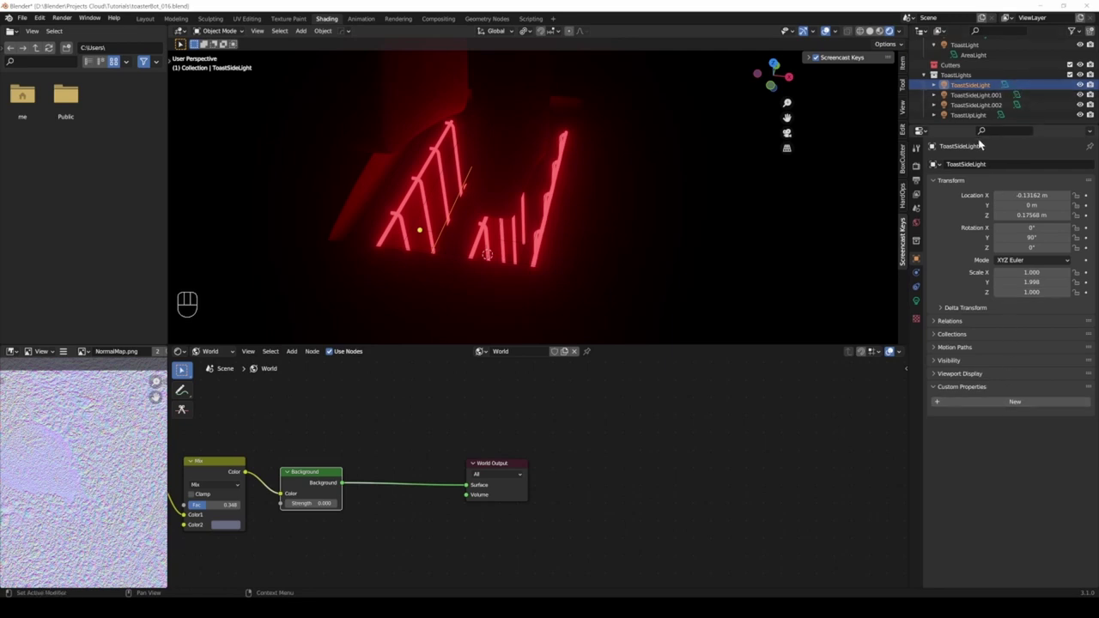
# Show ToastSideLight.001's 3.9 W AreaLight.001 settings, comparing them with ToastSideLight.002.
pyautogui.click(987, 96)
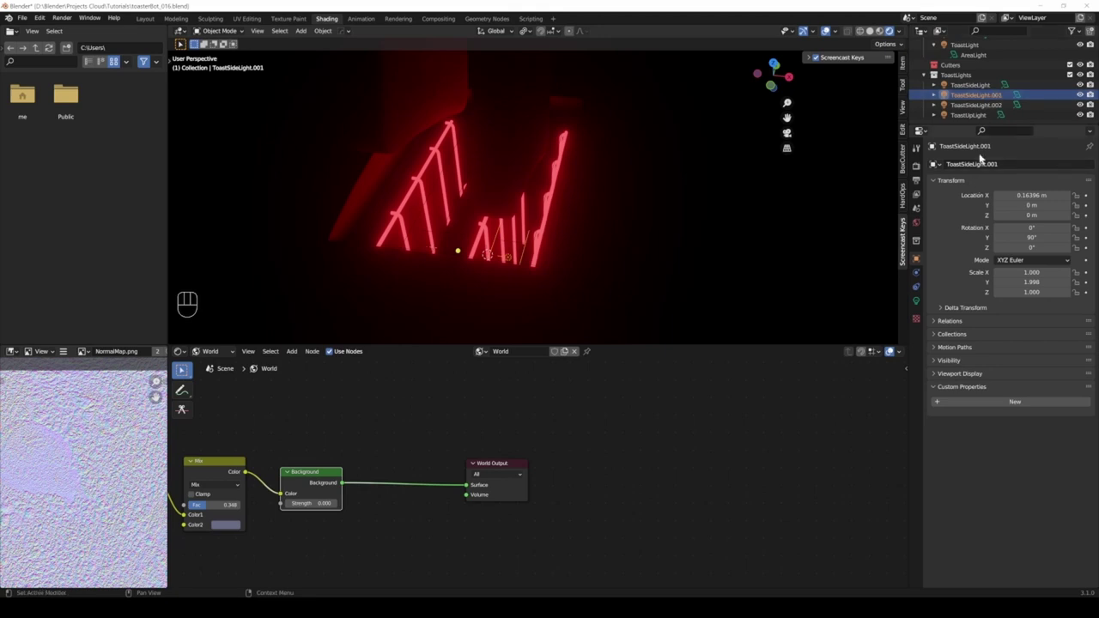
pyautogui.click(916, 300)
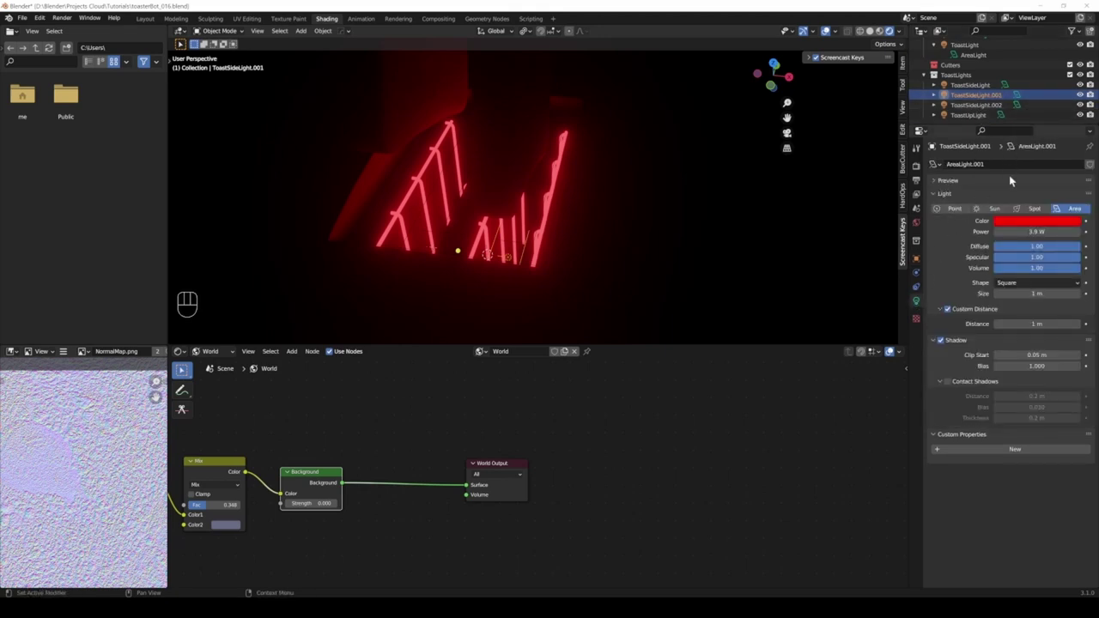
pyautogui.click(973, 105)
pyautogui.click(972, 96)
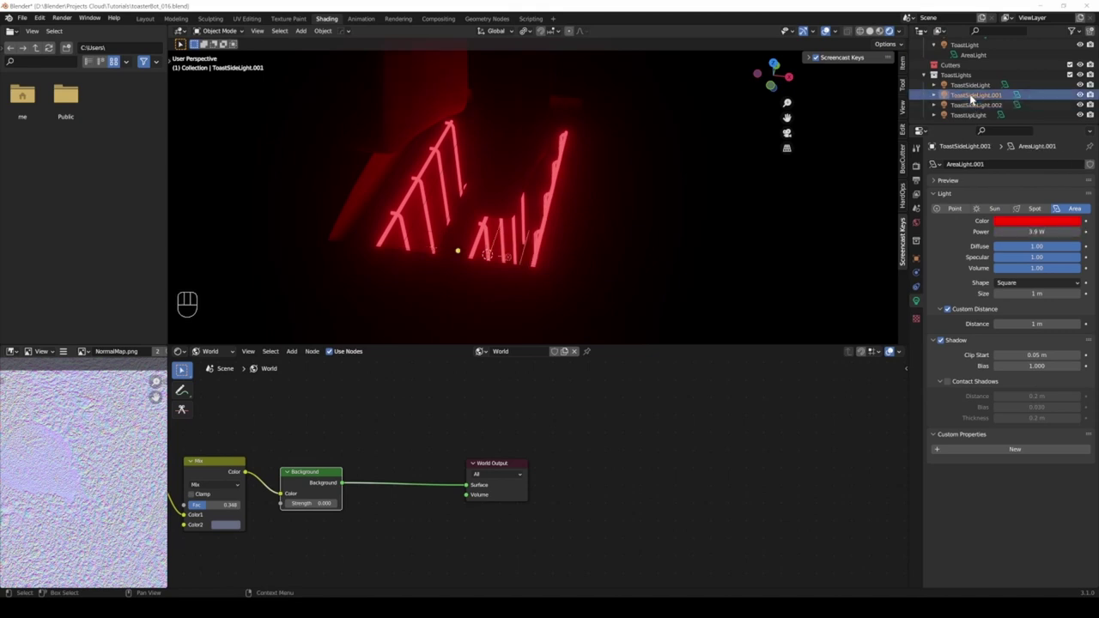
# Link ToastSideLight.002's driven Area.005 light data onto ToastSideLight.001 with Ctrl+L.
pyautogui.moveTo(453, 249); pyautogui.dragTo(494, 227, button='middle')
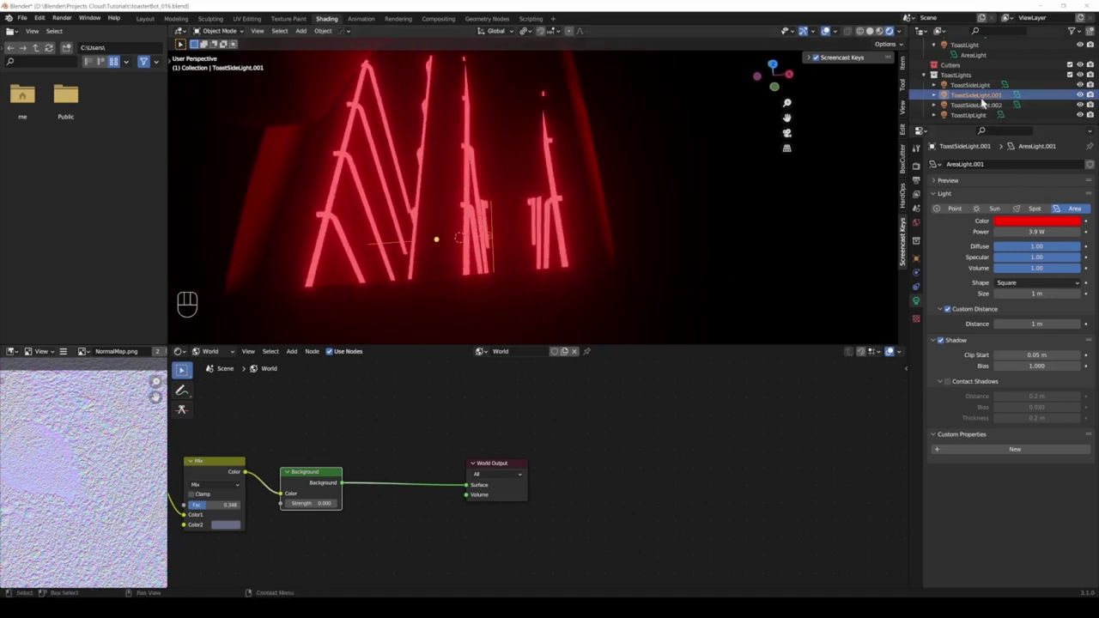
pyautogui.press('shift')
pyautogui.keyDown('shift'); pyautogui.click(520, 217); pyautogui.keyUp('shift')
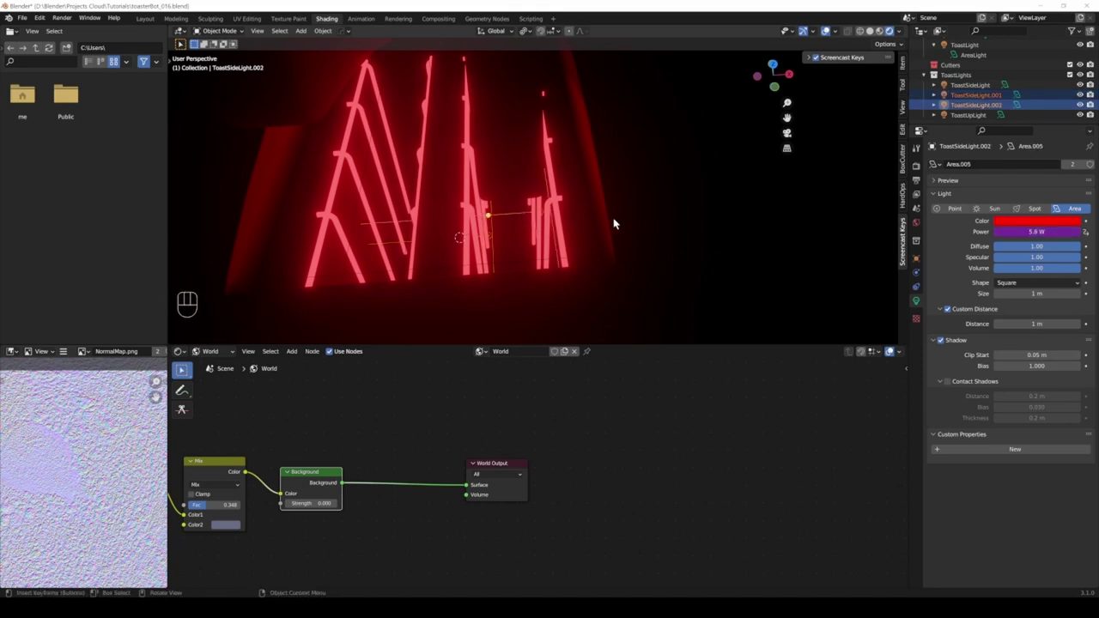
pyautogui.hotkey('ctrl', 'l')
pyautogui.moveTo(614, 223)
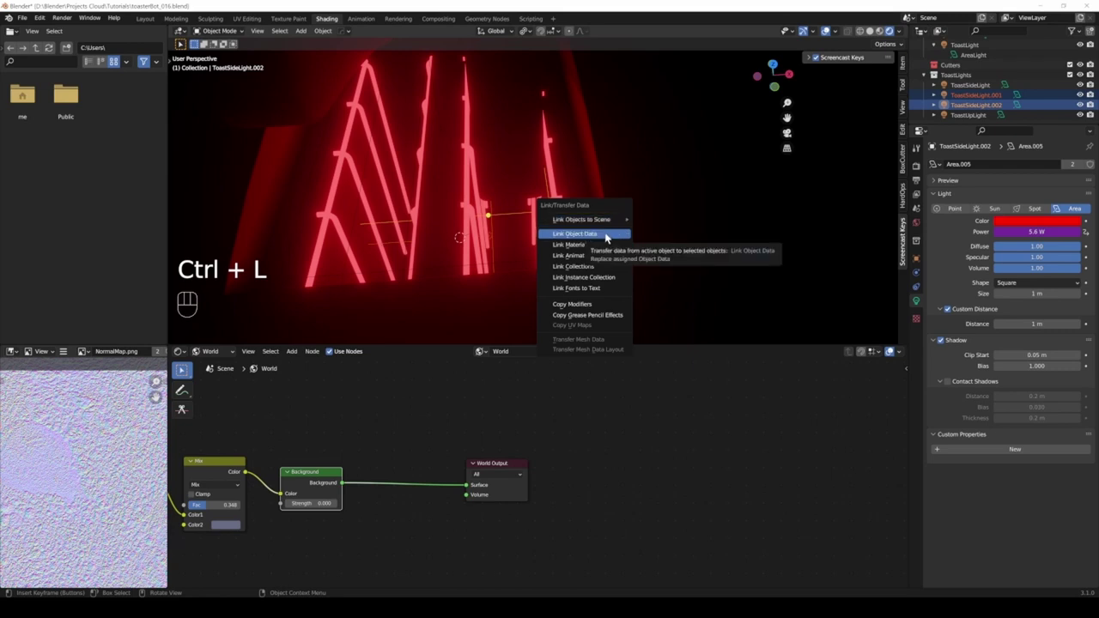
pyautogui.click(605, 235)
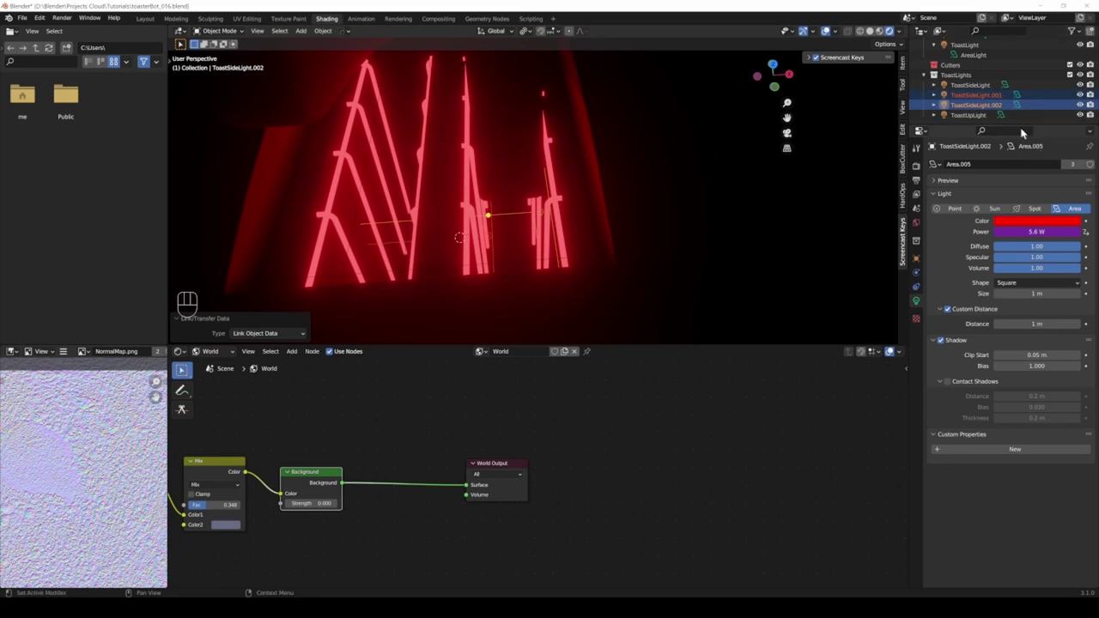
# Verify ToastSideLight and ToastSideLight.001 now both use Area.005 at 5.6 W.
pyautogui.click(978, 85)
pyautogui.click(981, 95)
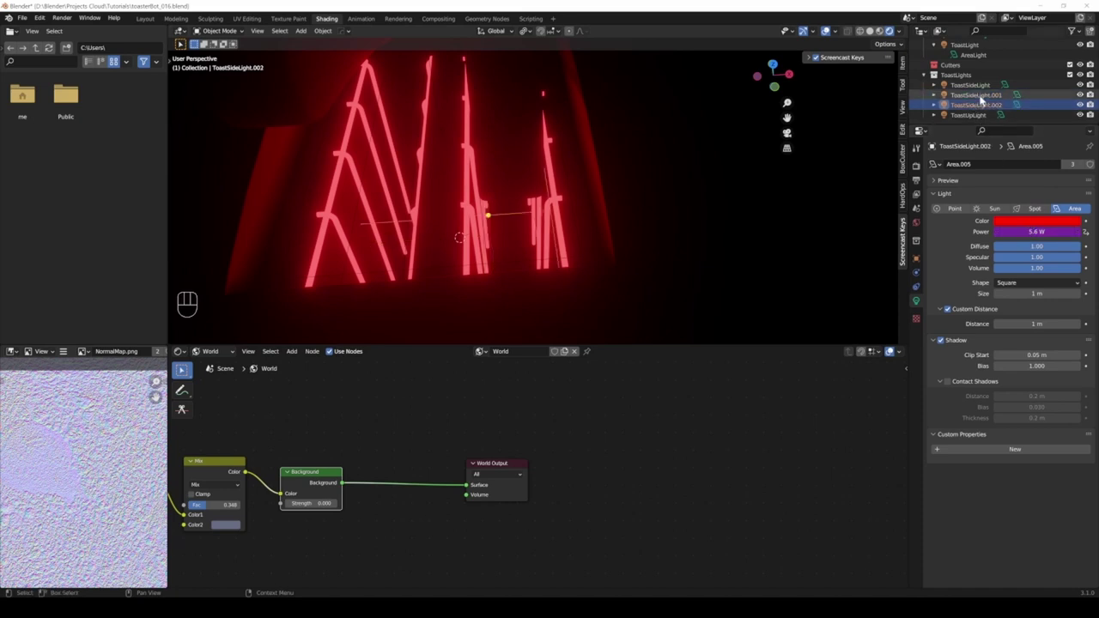
pyautogui.click(975, 85)
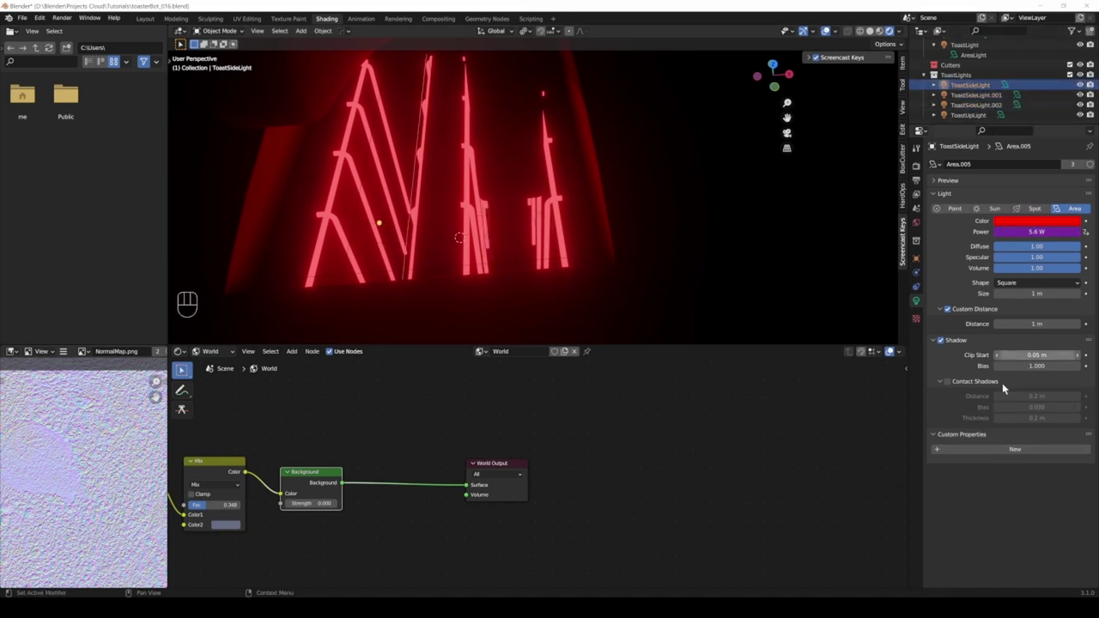
# Add a custom property named intensity to the light data with a maximum of 100.
pyautogui.click(1005, 453)
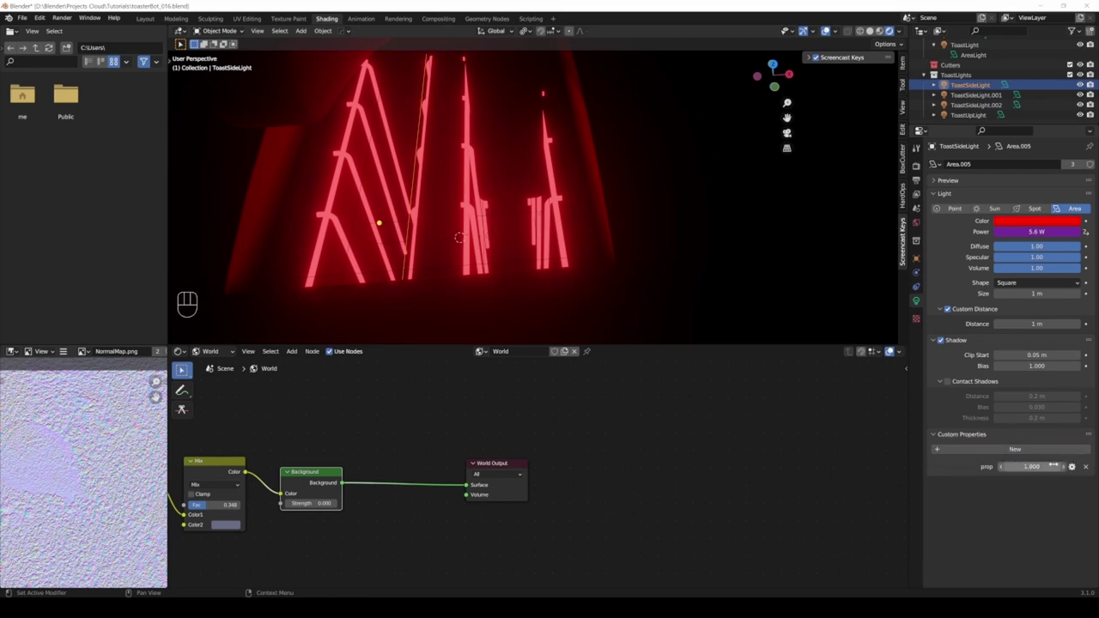
pyautogui.click(1071, 466)
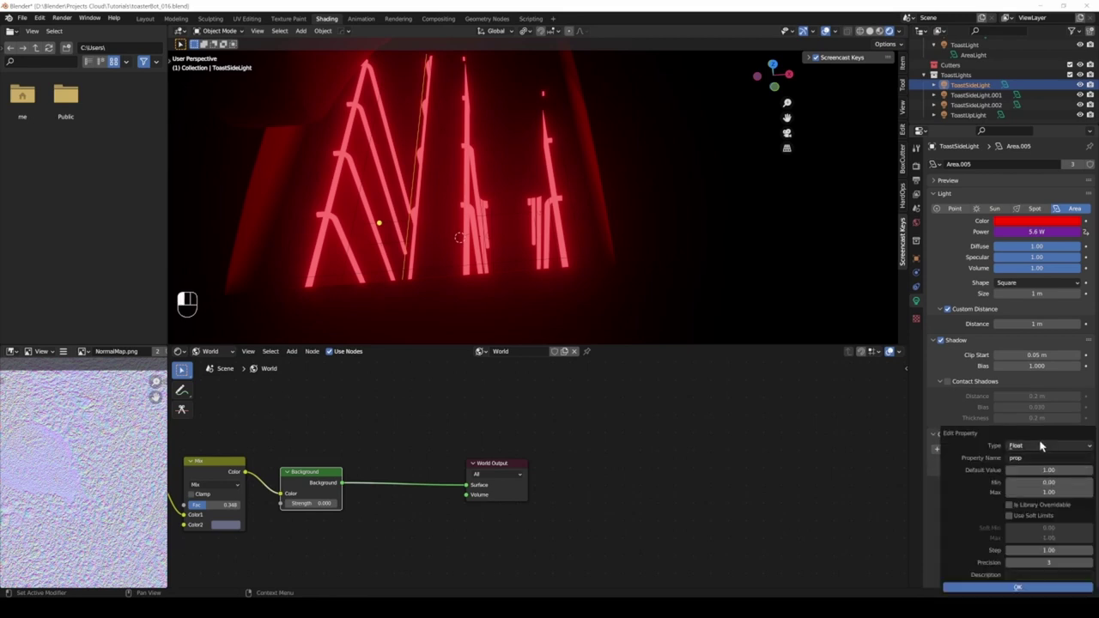
pyautogui.click(1054, 457)
pyautogui.write('intensity')
pyautogui.click(1048, 492)
pyautogui.write('100')
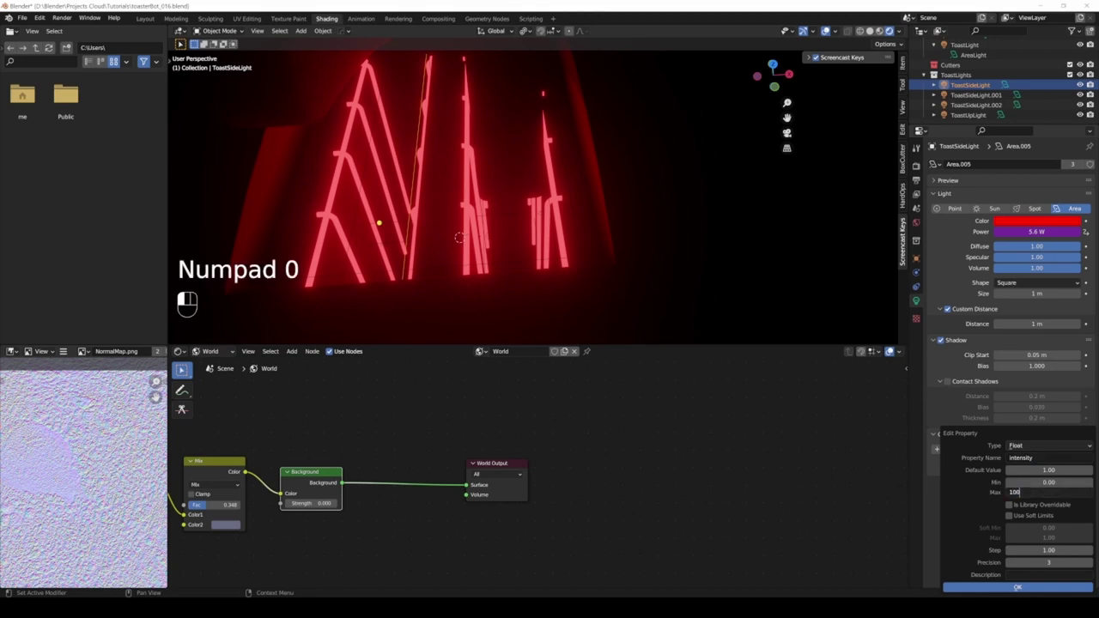
pyautogui.click(1010, 515)
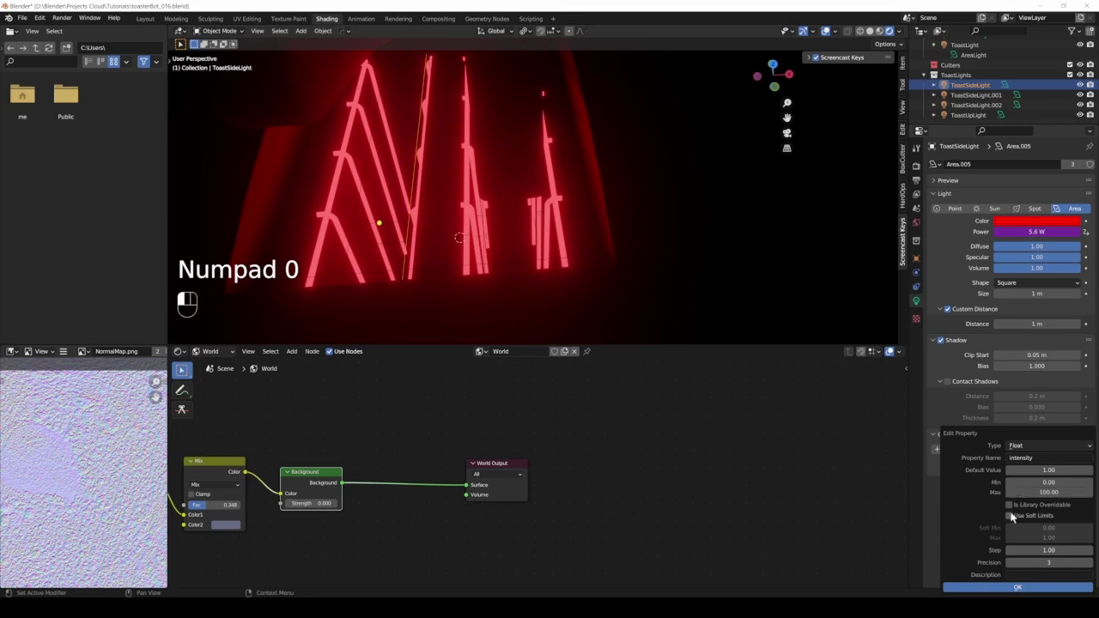
# Turn on soft limits with a soft maximum of 100.
pyautogui.click(1011, 516)
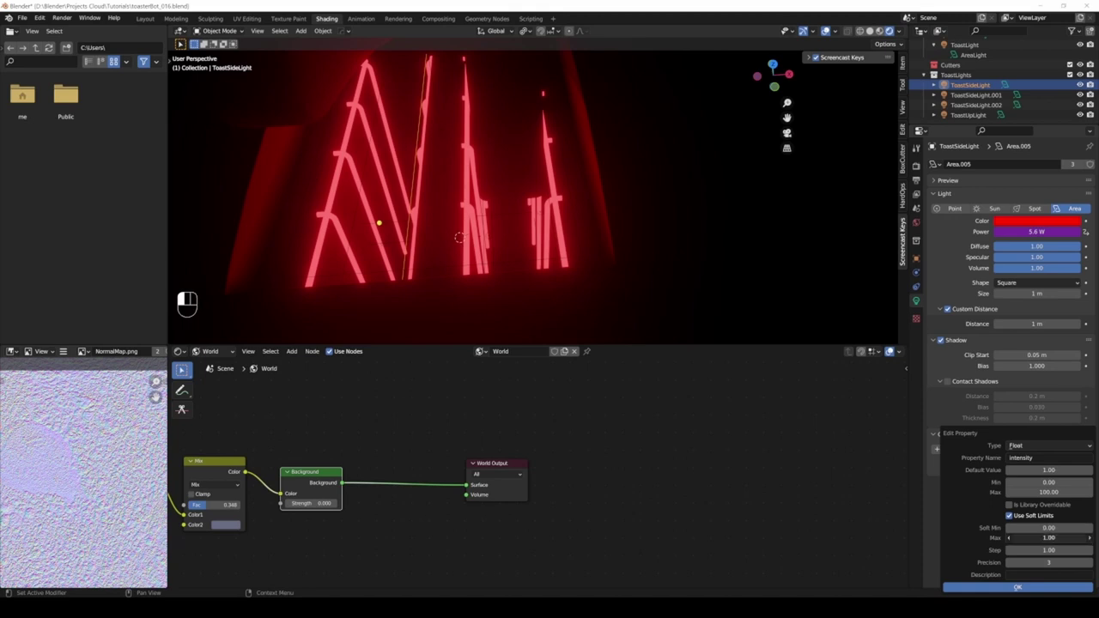
pyautogui.click(1047, 537)
pyautogui.write('100')
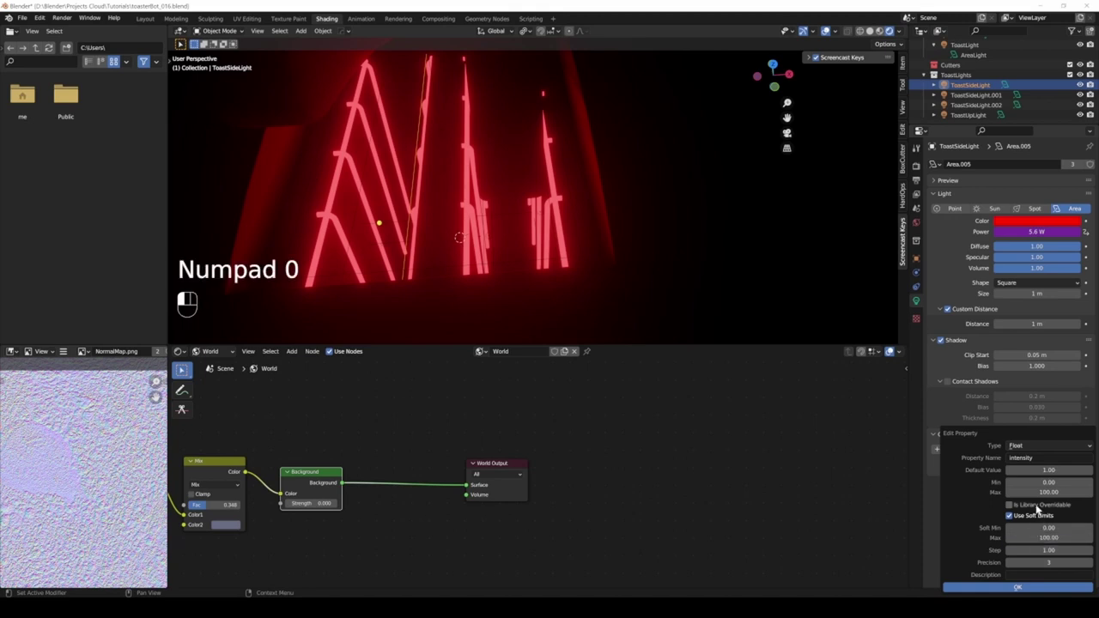
pyautogui.click(1048, 491)
pyautogui.write('300')
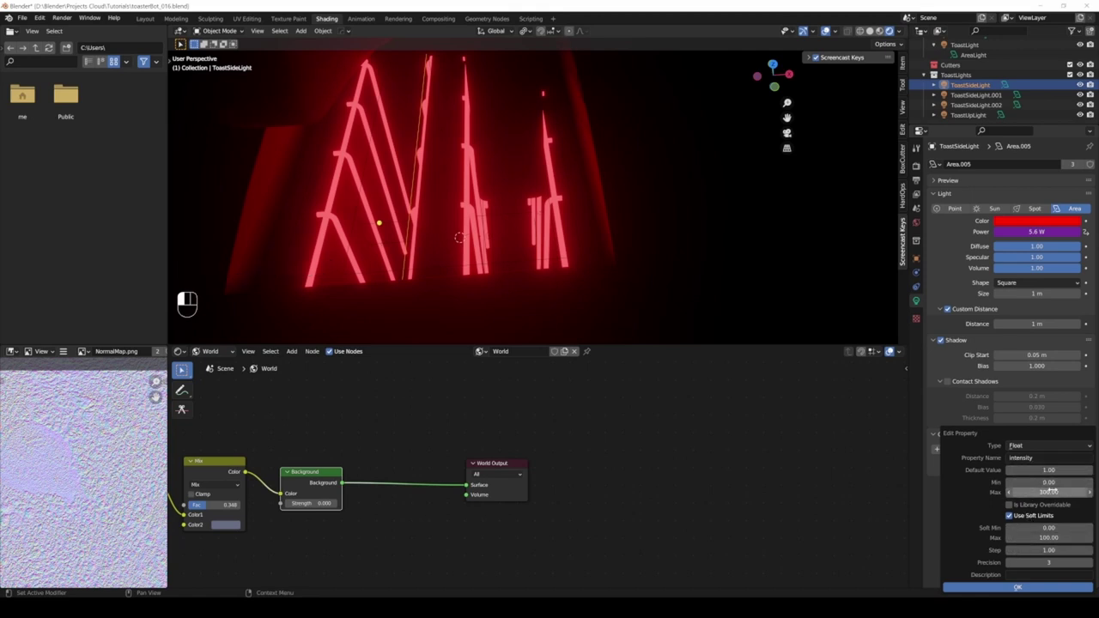
# Switch soft limits off, set the maximum to 300 and apply the property.
pyautogui.click(1010, 516)
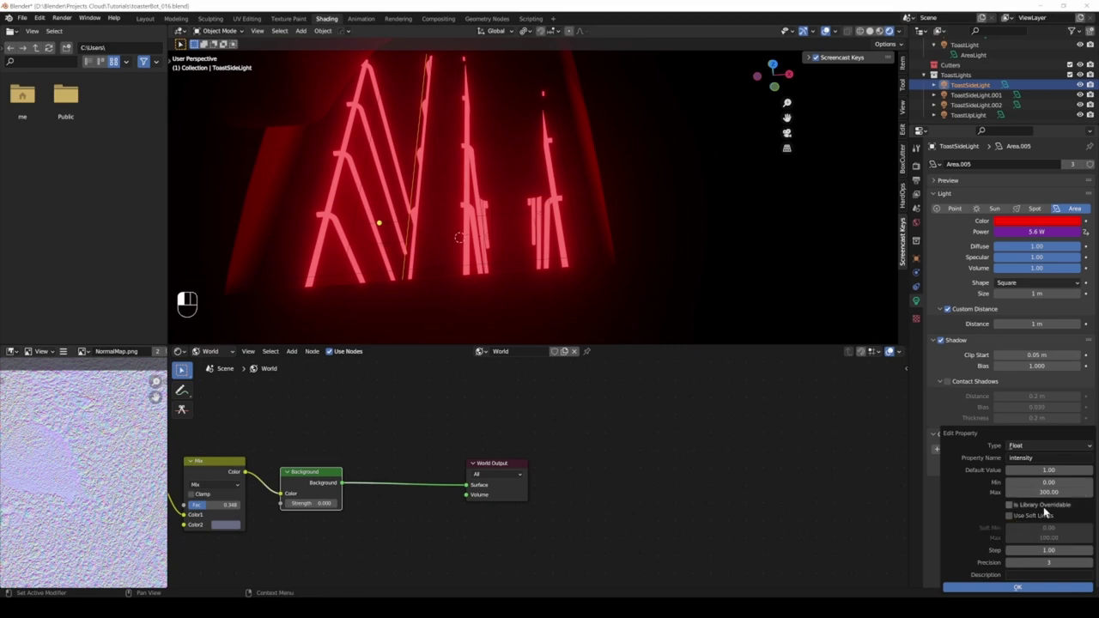
pyautogui.click(1044, 491)
pyautogui.write('300')
pyautogui.press('Return')
pyautogui.click(1044, 483)
pyautogui.press('Tab')
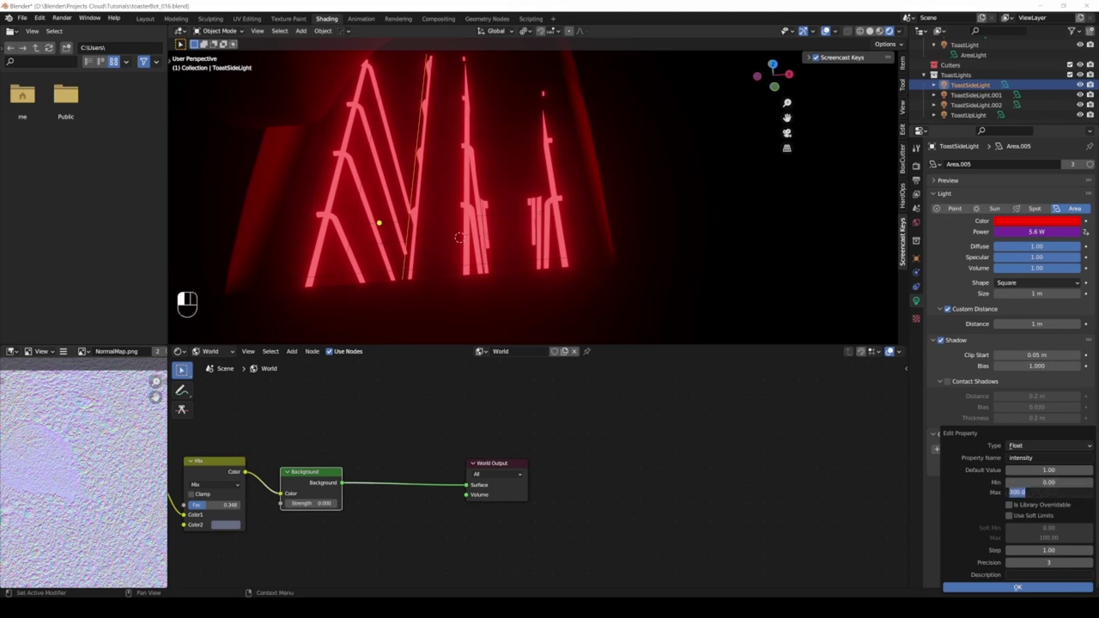
pyautogui.click(1010, 492)
pyautogui.press('Return')
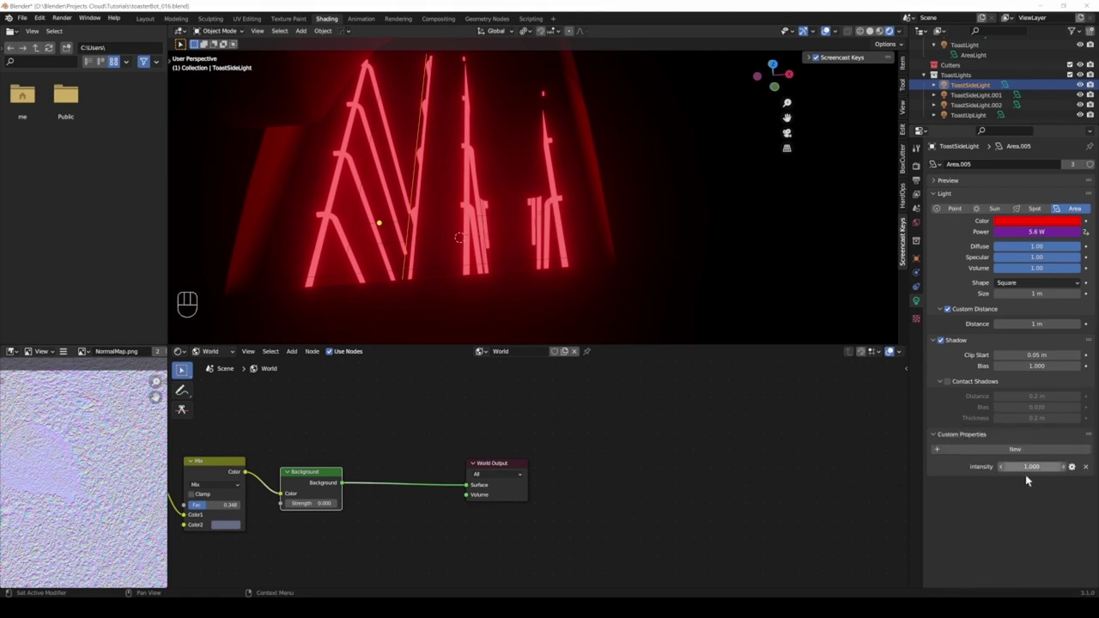
pyautogui.press('Return')
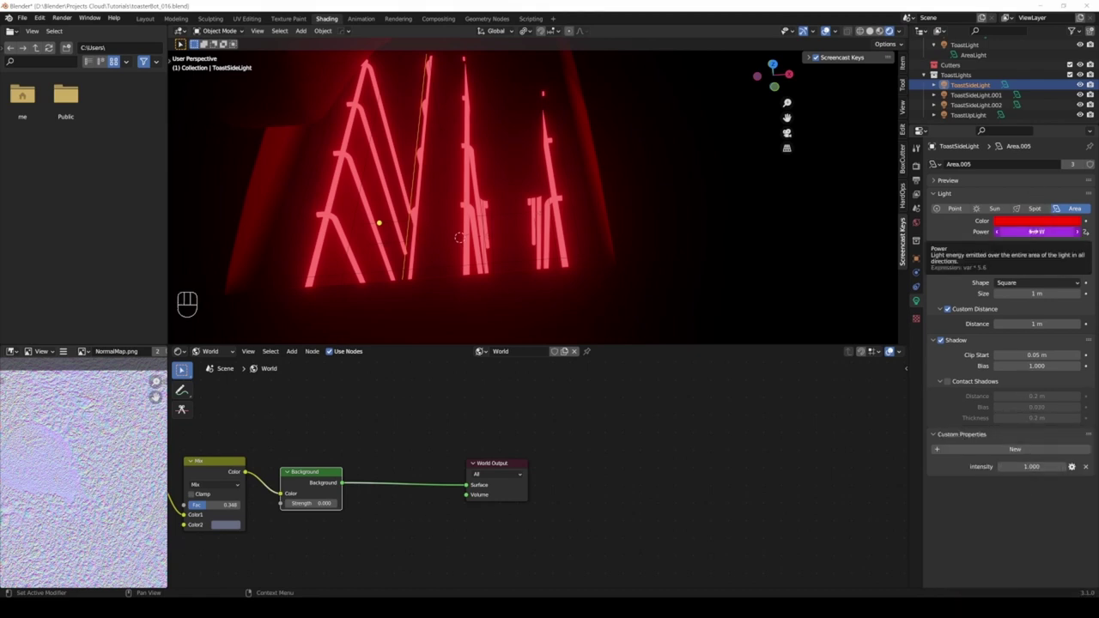
# Open Area.005's Power driver in a separate Drivers Editor window and enlarge it.
pyautogui.rightClick(1037, 232)
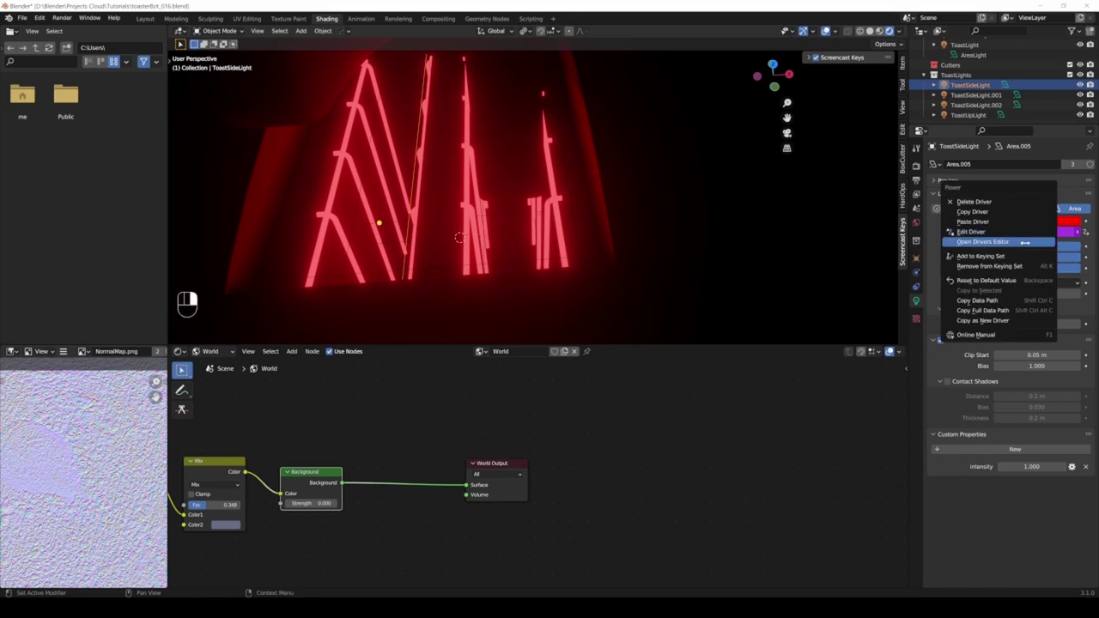
pyautogui.click(1005, 241)
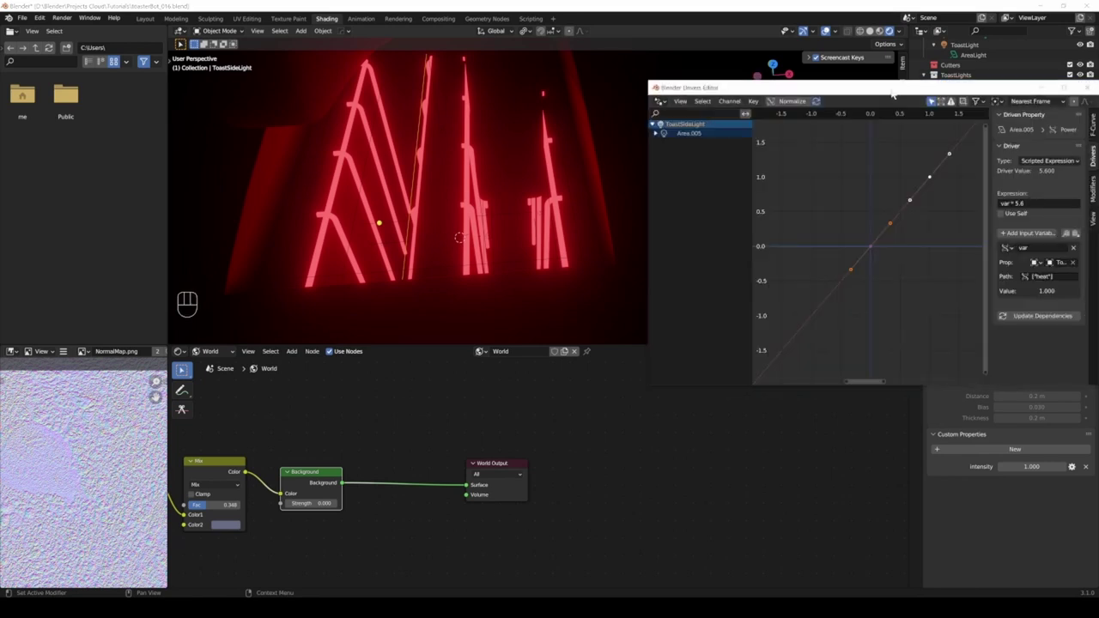
pyautogui.moveTo(893, 93); pyautogui.dragTo(479, 154)
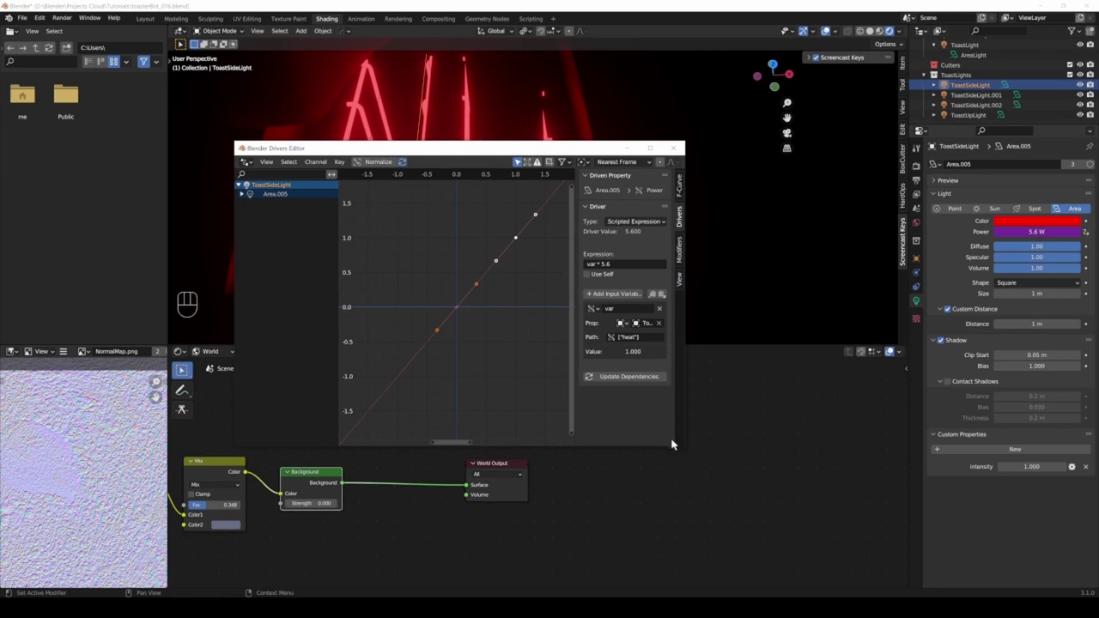
pyautogui.moveTo(684, 448); pyautogui.dragTo(742, 469)
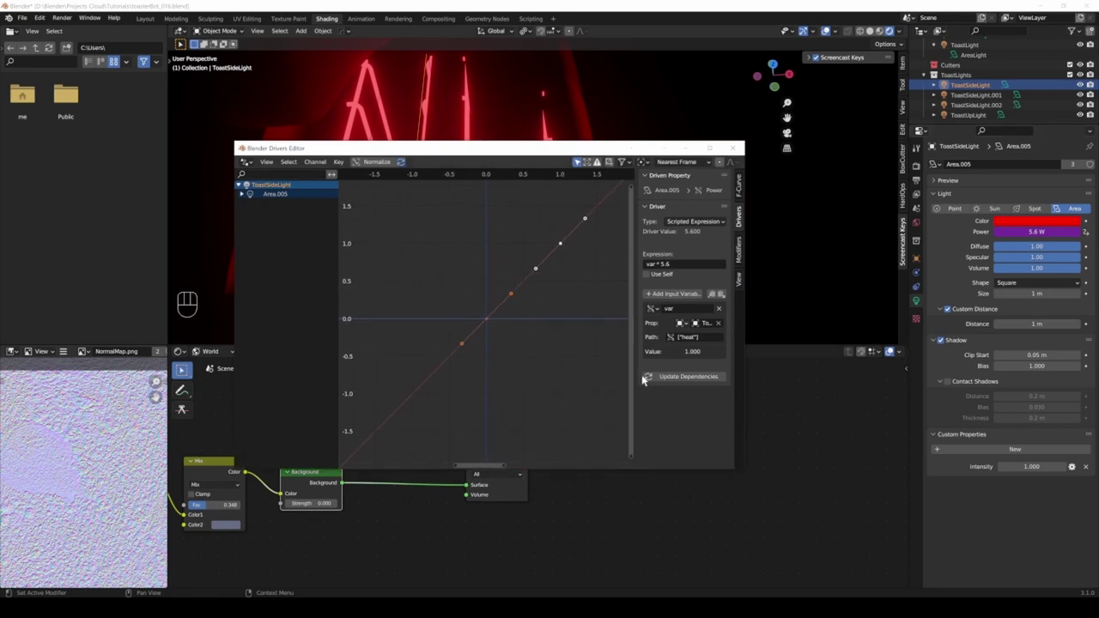
pyautogui.moveTo(632, 375); pyautogui.dragTo(543, 378)
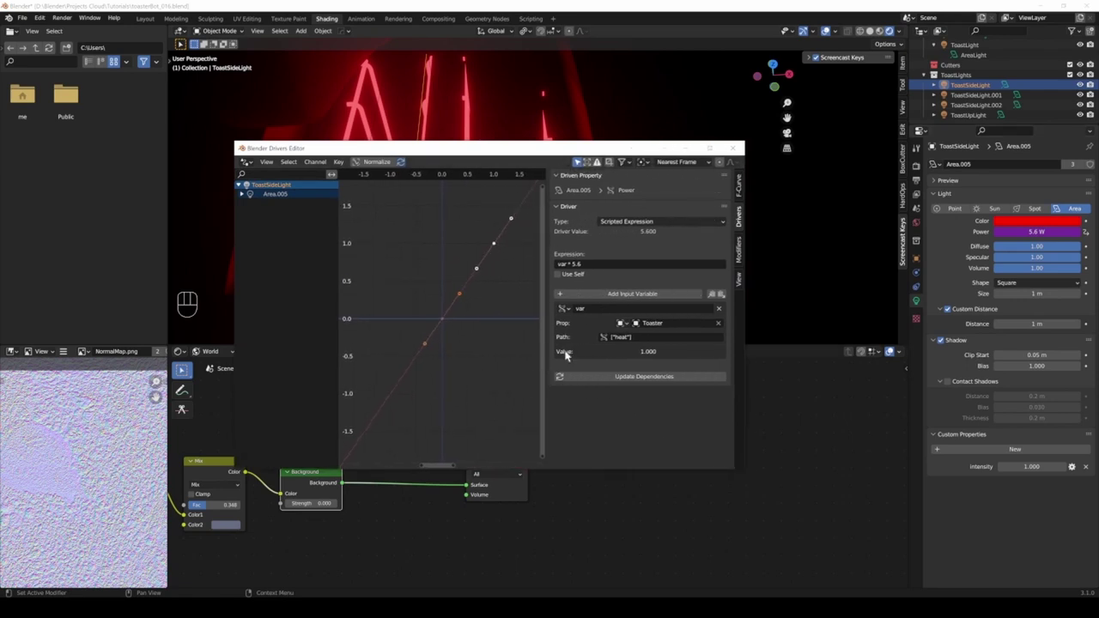
# Add a second input variable to the driver and rename it inte.
pyautogui.click(612, 297)
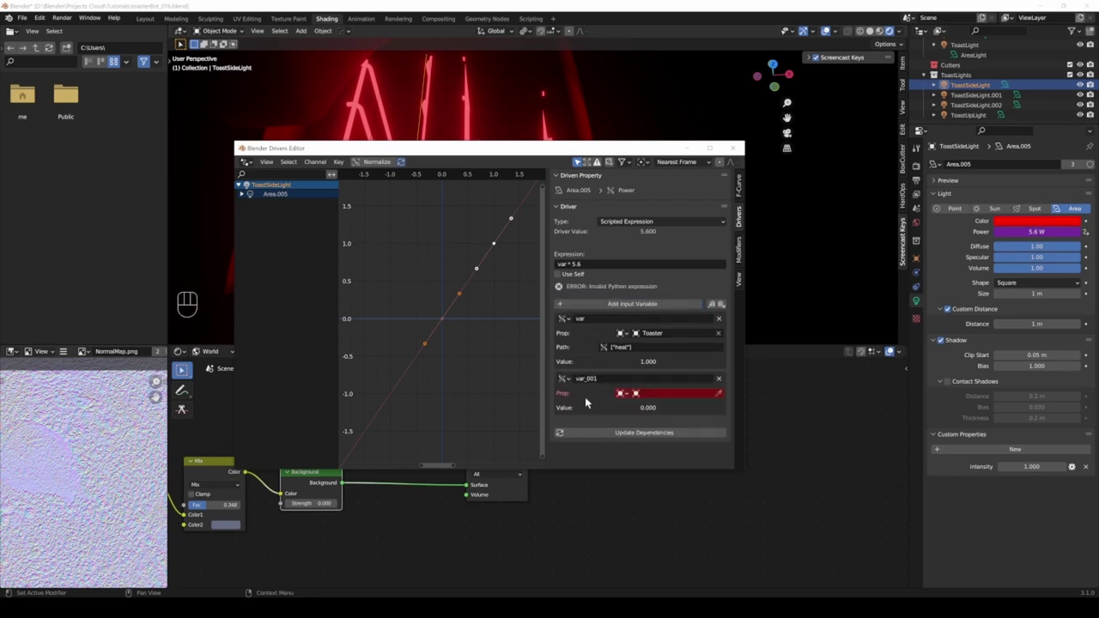
pyautogui.click(602, 380)
pyautogui.write('inte')
# Point the inte variable at Light Area.005 with the path ["intensity"].
pyautogui.click(626, 397)
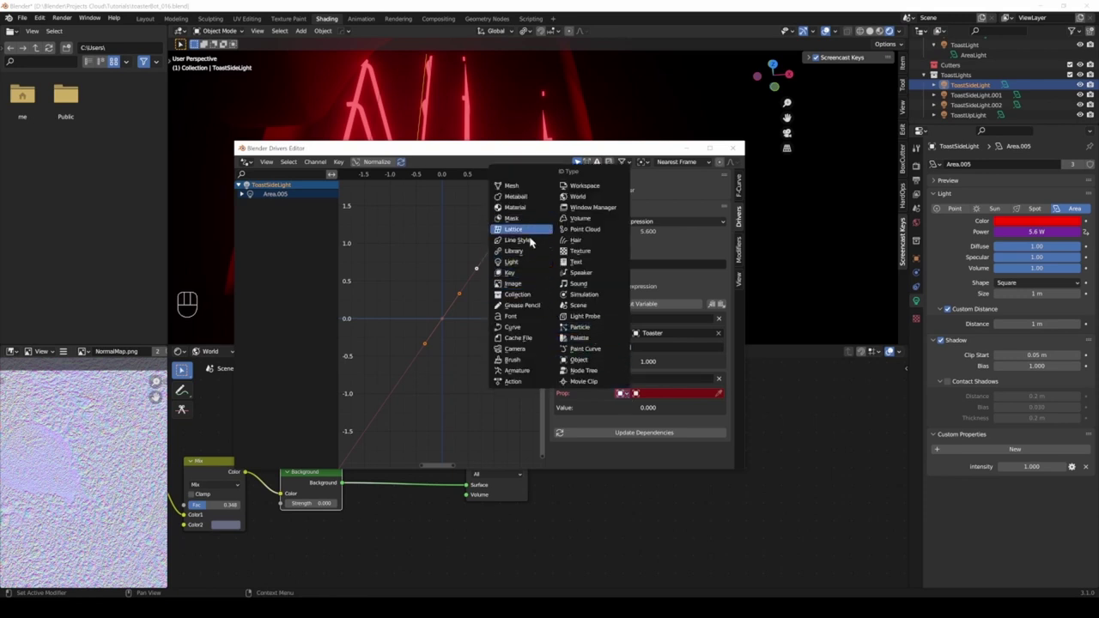
pyautogui.click(521, 265)
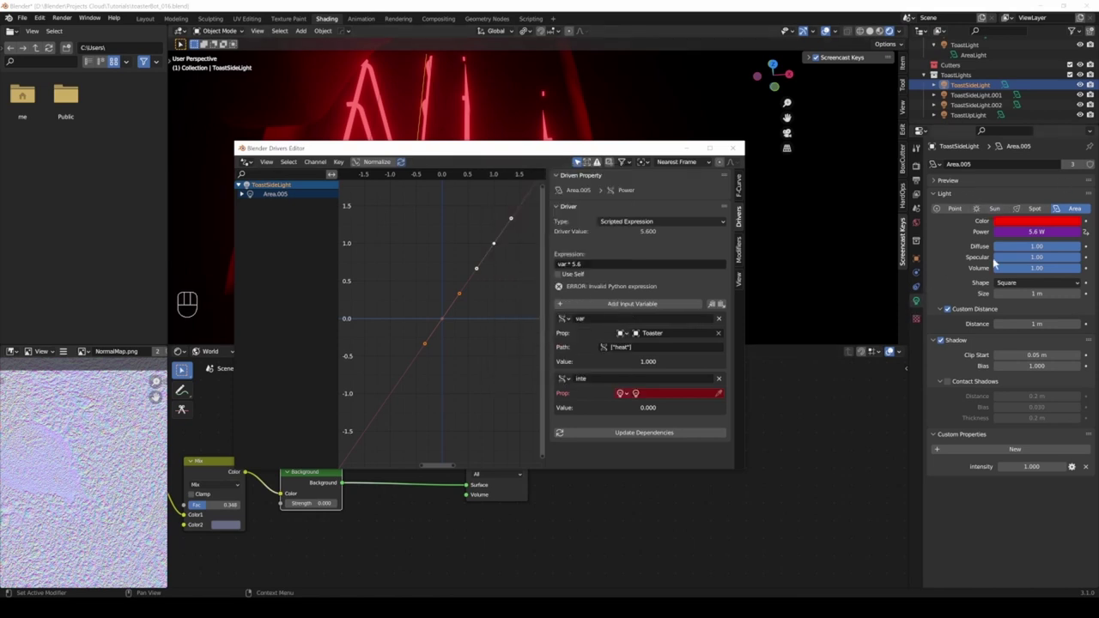
pyautogui.click(948, 309)
pyautogui.rightClick(1030, 466)
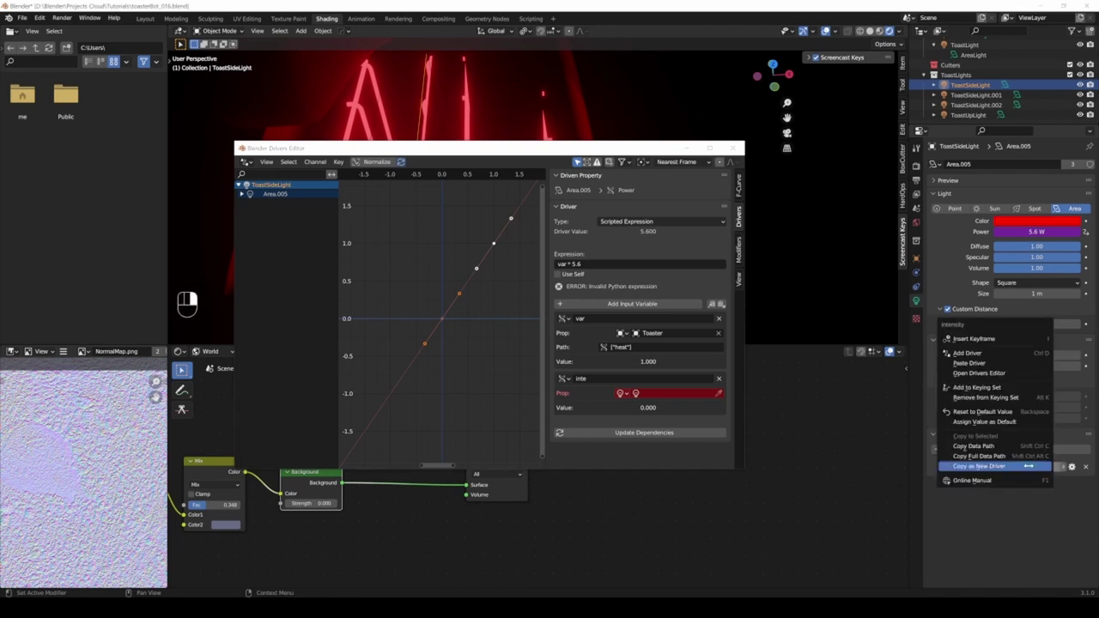
pyautogui.click(1023, 464)
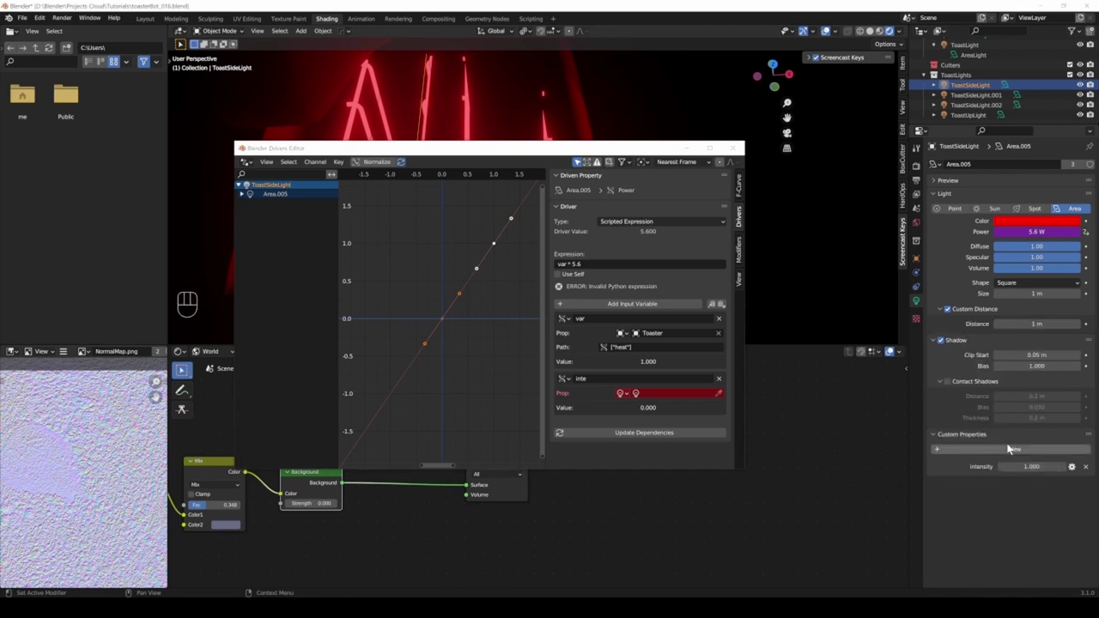
pyautogui.click(682, 393)
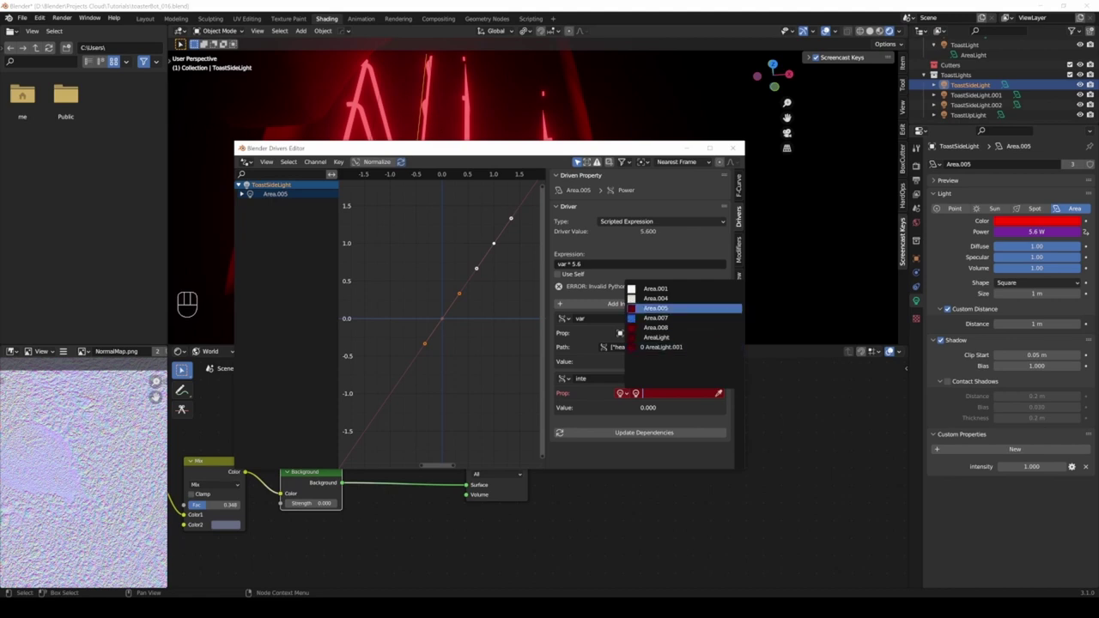
pyautogui.click(670, 307)
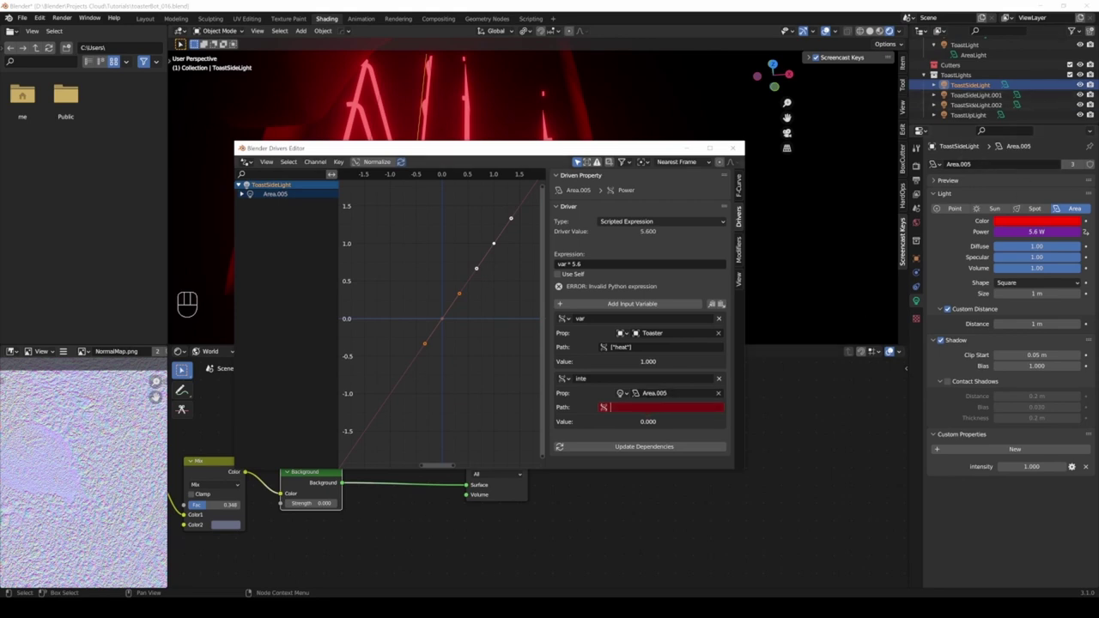
pyautogui.hotkey('ctrl', 'v')
pyautogui.press('Return')
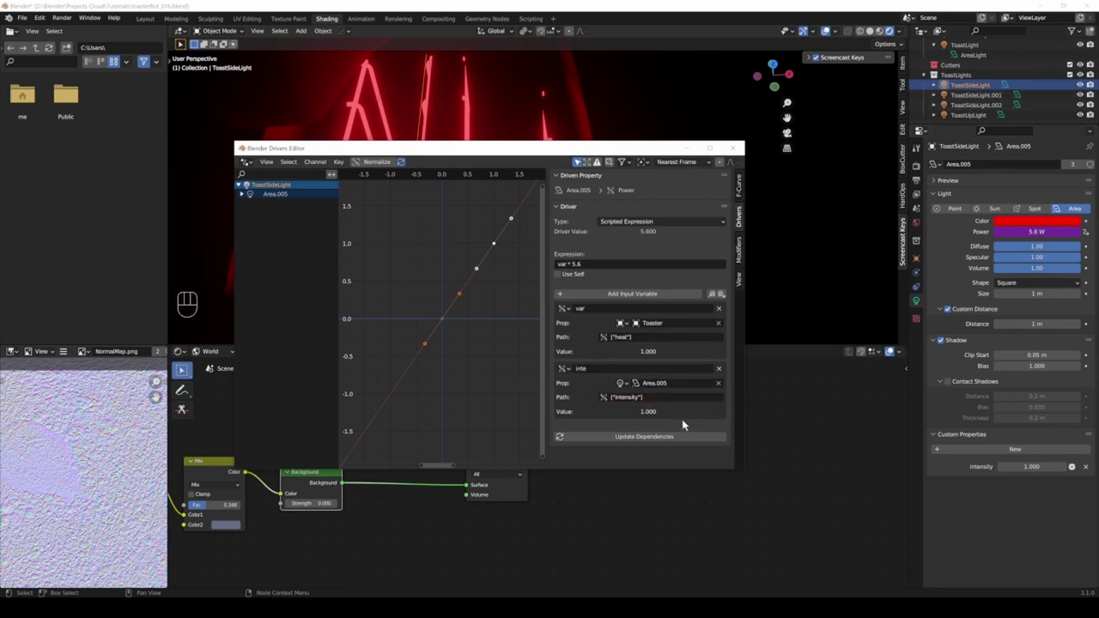
pyautogui.click(736, 149)
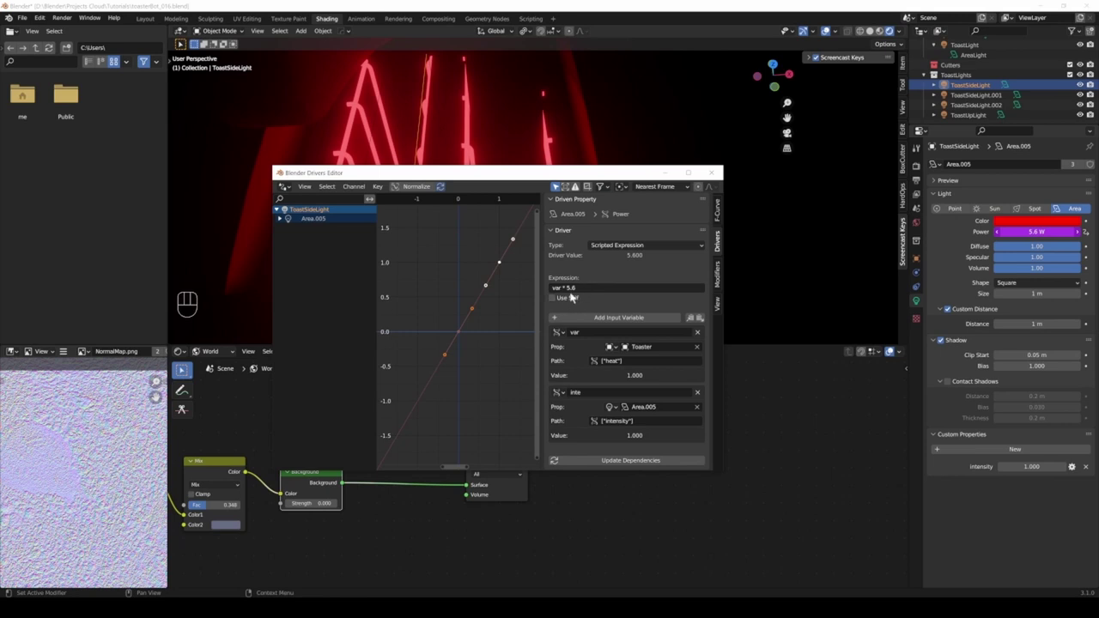
# Rename var to toastheat and set the driver expression to toastheat * inte.
pyautogui.click(599, 331)
pyautogui.write('toastheat')
pyautogui.press('Return')
pyautogui.click(582, 287)
pyautogui.press('BackSpace')
pyautogui.press('BackSpace')
pyautogui.write('toastheat')
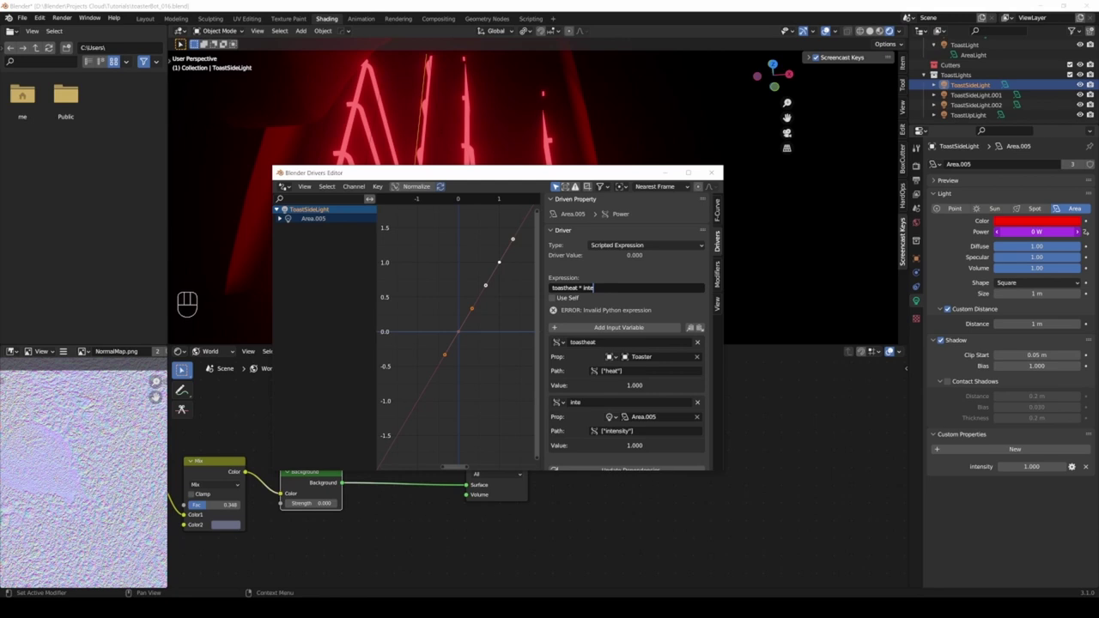
pyautogui.press('Return')
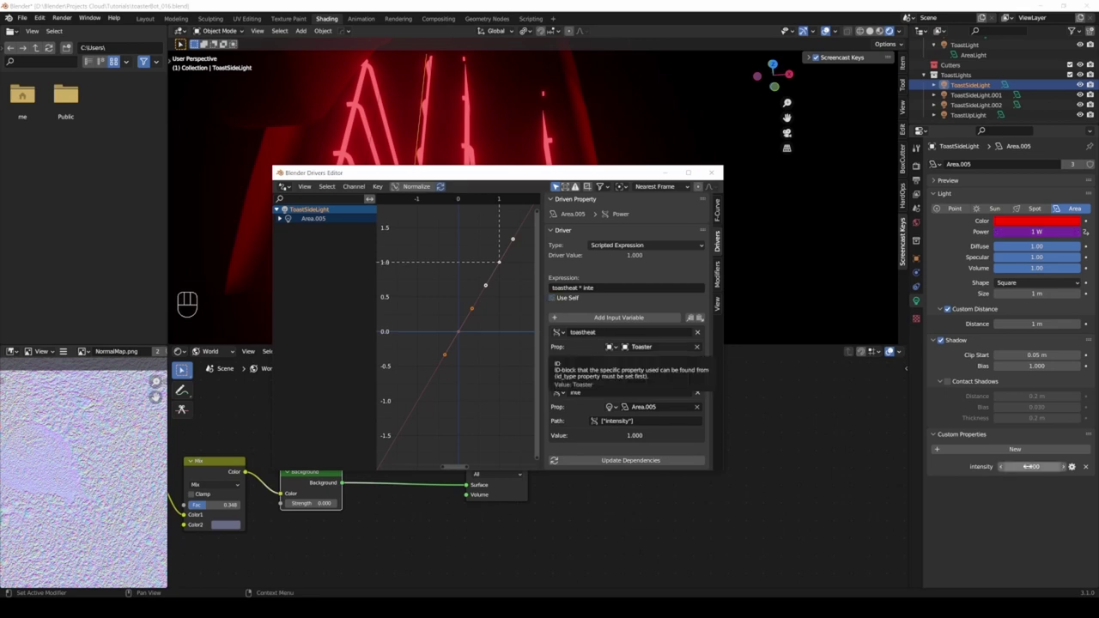
# Raise the light's intensity property to 60.26.
pyautogui.moveTo(1030, 466); pyautogui.dragTo(1098, 467)
pyautogui.moveTo(1031, 466); pyautogui.dragTo(1098, 466)
pyautogui.moveTo(1031, 466); pyautogui.dragTo(1098, 466)
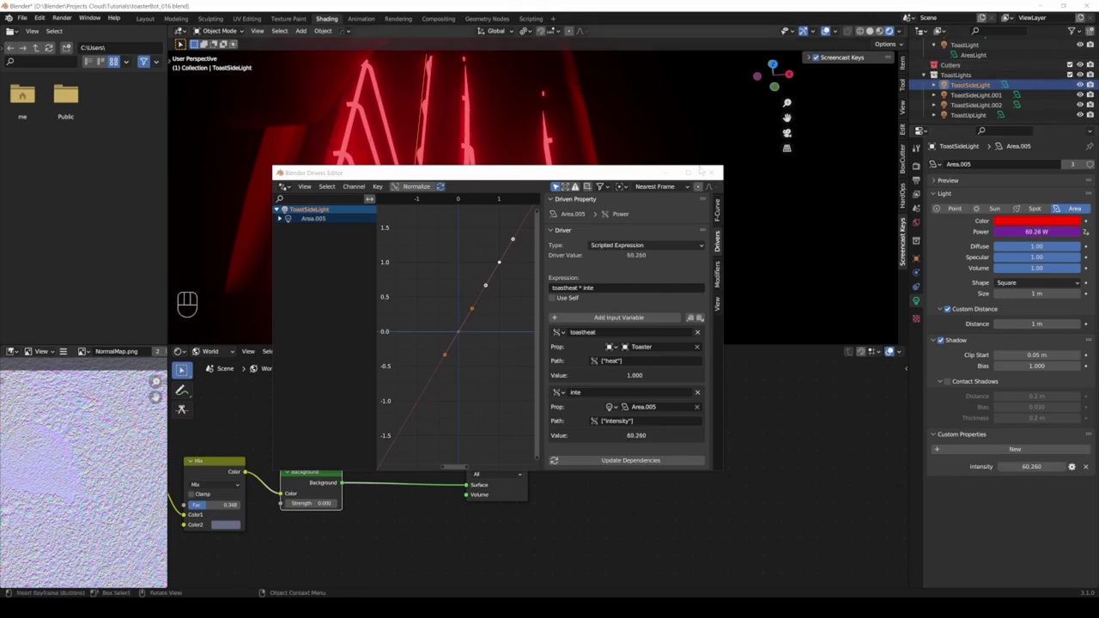
# Trim the light intensity to about 58.99 and set world background strength to 1.
pyautogui.click(713, 172)
pyautogui.moveTo(620, 245); pyautogui.dragTo(700, 322, button='middle')
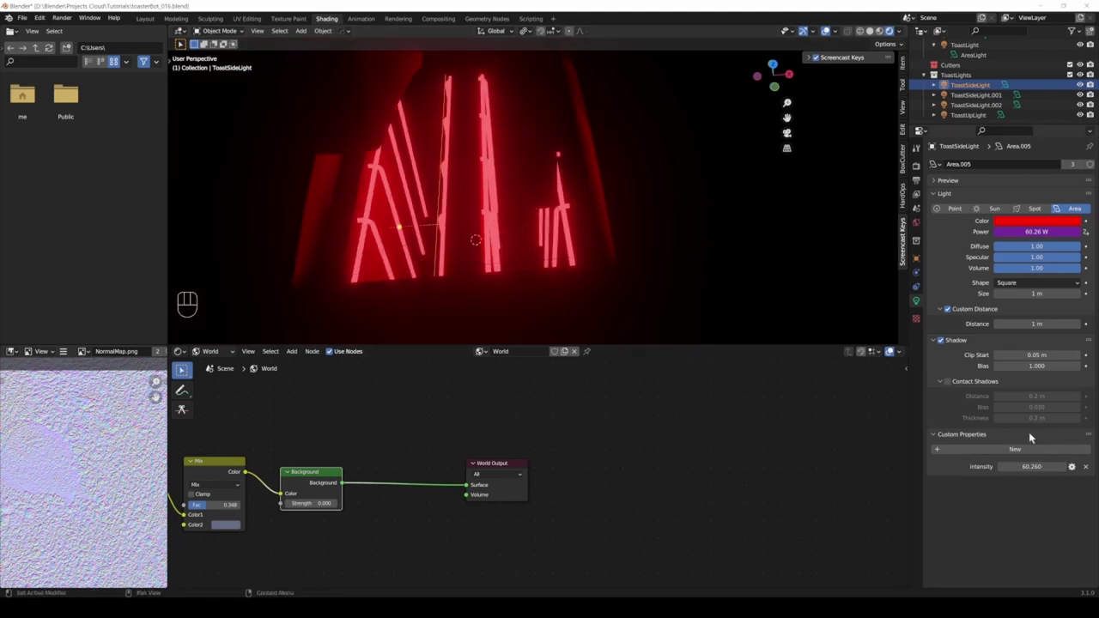
pyautogui.moveTo(550, 257); pyautogui.dragTo(473, 204, button='middle')
pyautogui.moveTo(1037, 466); pyautogui.dragTo(1033, 476)
pyautogui.click(291, 503)
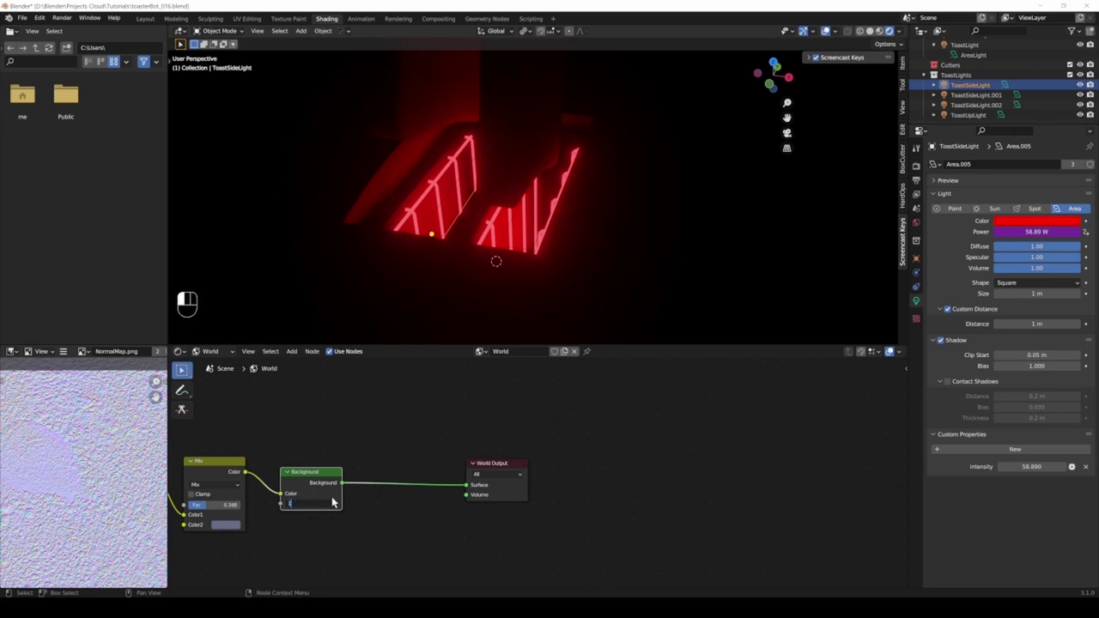
pyautogui.write('1')
pyautogui.press('Return')
pyautogui.scroll(1, 547, 174)
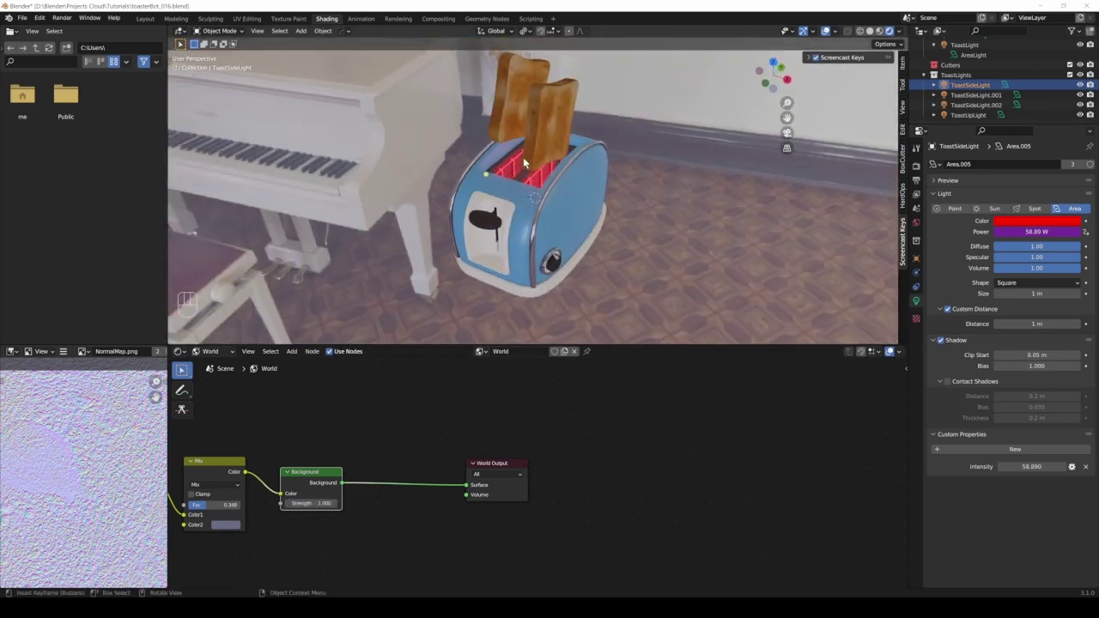
pyautogui.moveTo(1041, 475)
pyautogui.mouseDown()
pyautogui.moveTo(1026, 466)
pyautogui.moveTo(1035, 466)
pyautogui.mouseUp()
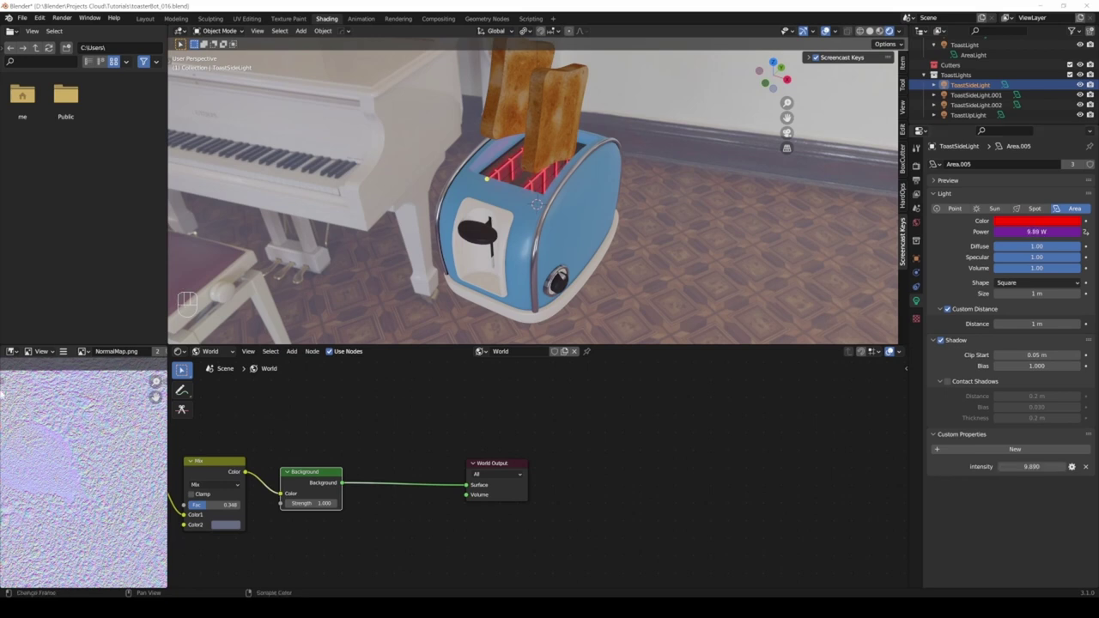
# Select the toaster and reset its heat property to 0, switching the glow off.
pyautogui.click(573, 203)
pyautogui.scroll(-1, 399, 409)
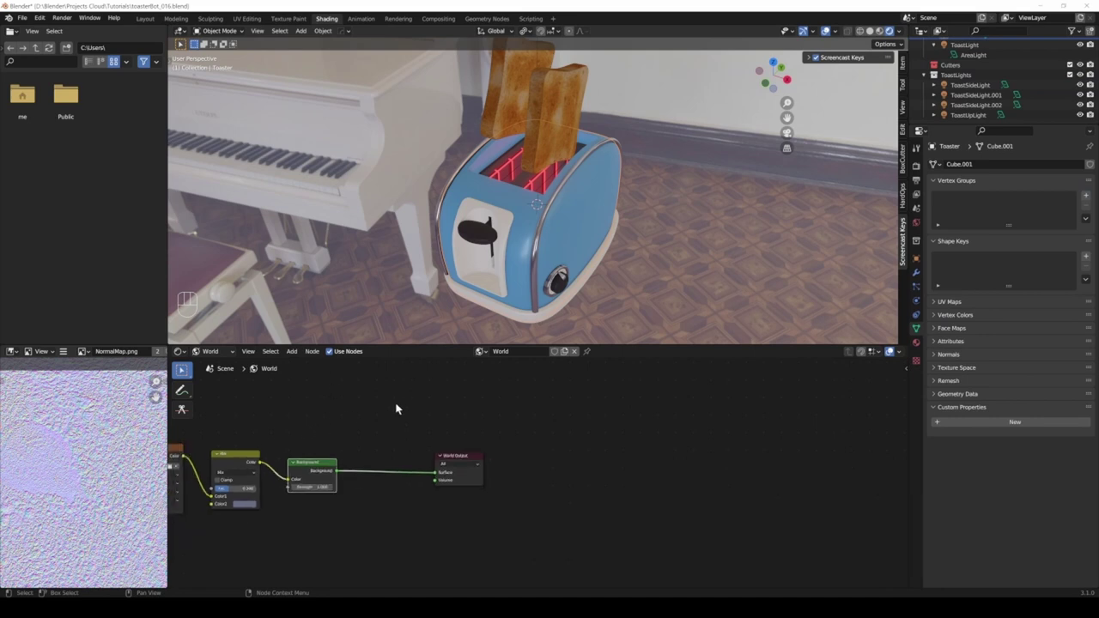
pyautogui.click(916, 259)
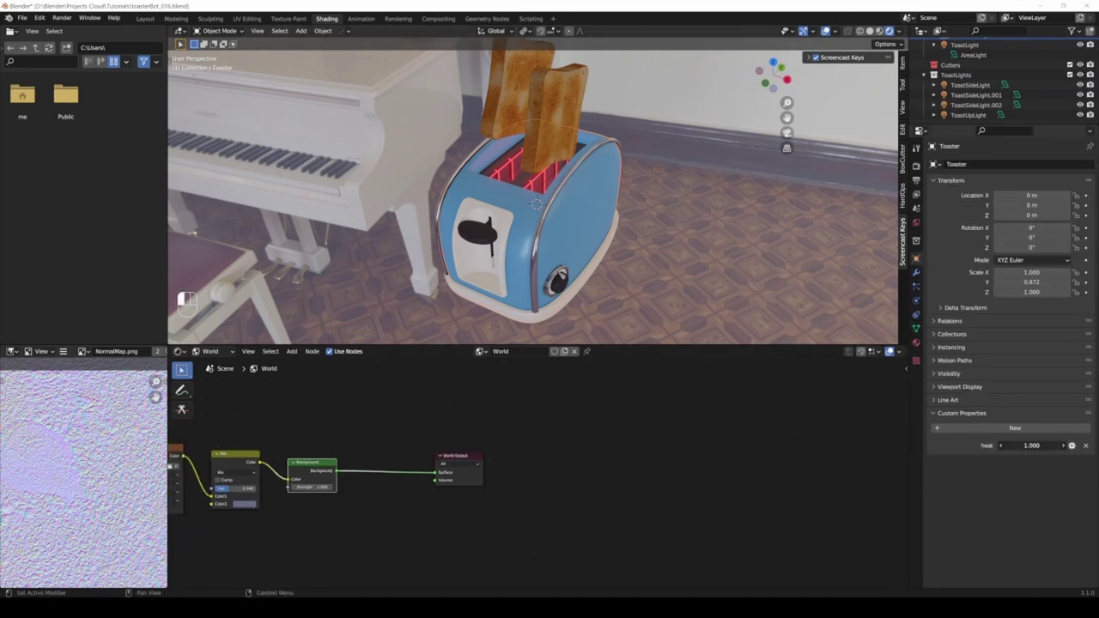
pyautogui.press('BackSpace')
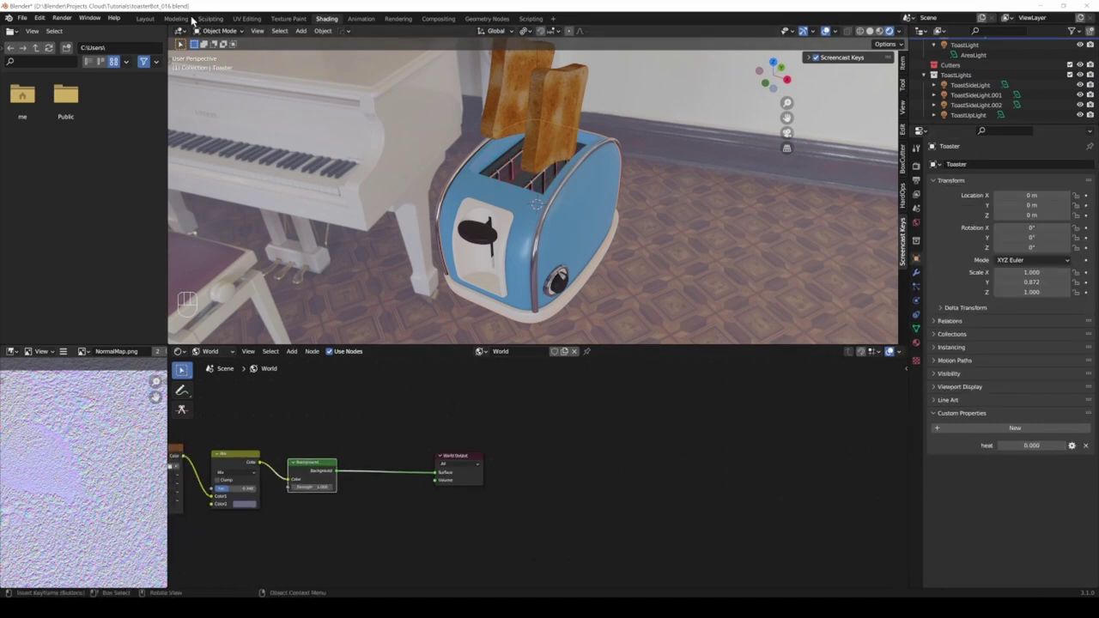
# Frame the toaster in the full-viewport Layout workspace with rendered shading.
pyautogui.click(146, 19)
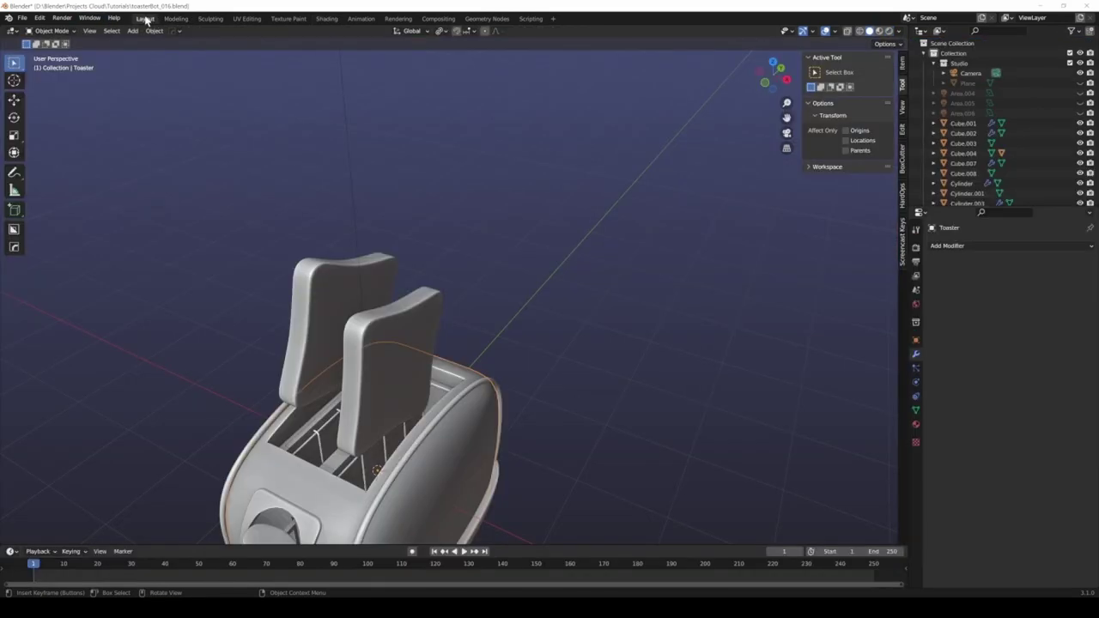
pyautogui.scroll(-5, 400, 338)
pyautogui.moveTo(420, 401)
pyautogui.keyDown('shift'); pyautogui.mouseDown(button='middle')
pyautogui.moveTo(404, 378)
pyautogui.moveTo(403, 344)
pyautogui.mouseUp(button='middle'); pyautogui.keyUp('shift')
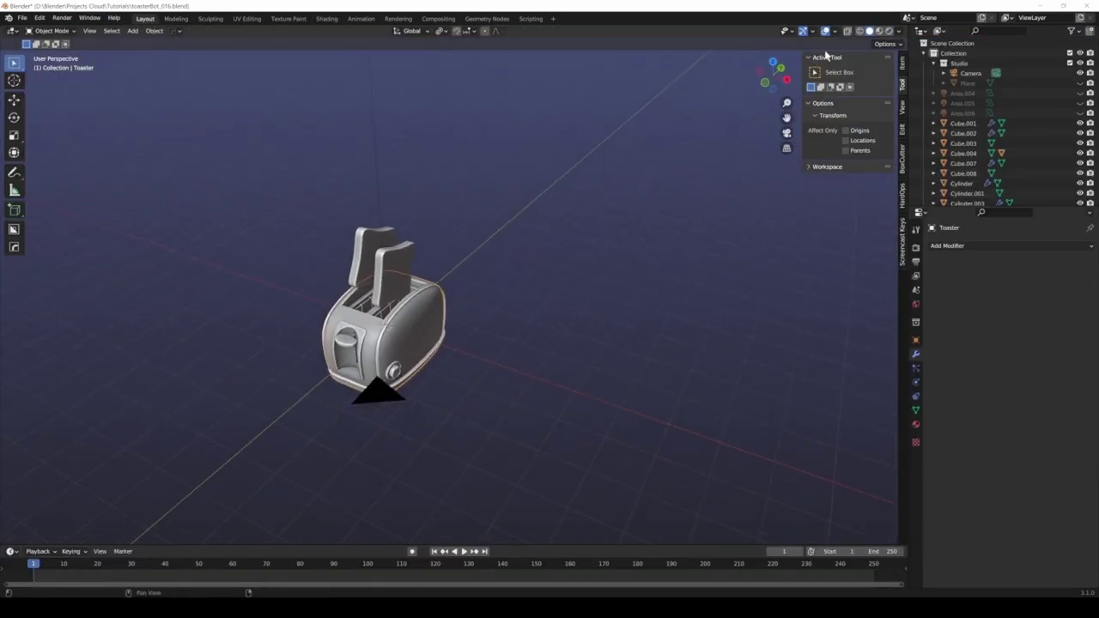
pyautogui.click(888, 31)
pyautogui.scroll(2, 339, 312)
pyautogui.moveTo(339, 312); pyautogui.dragTo(360, 292, button='middle')
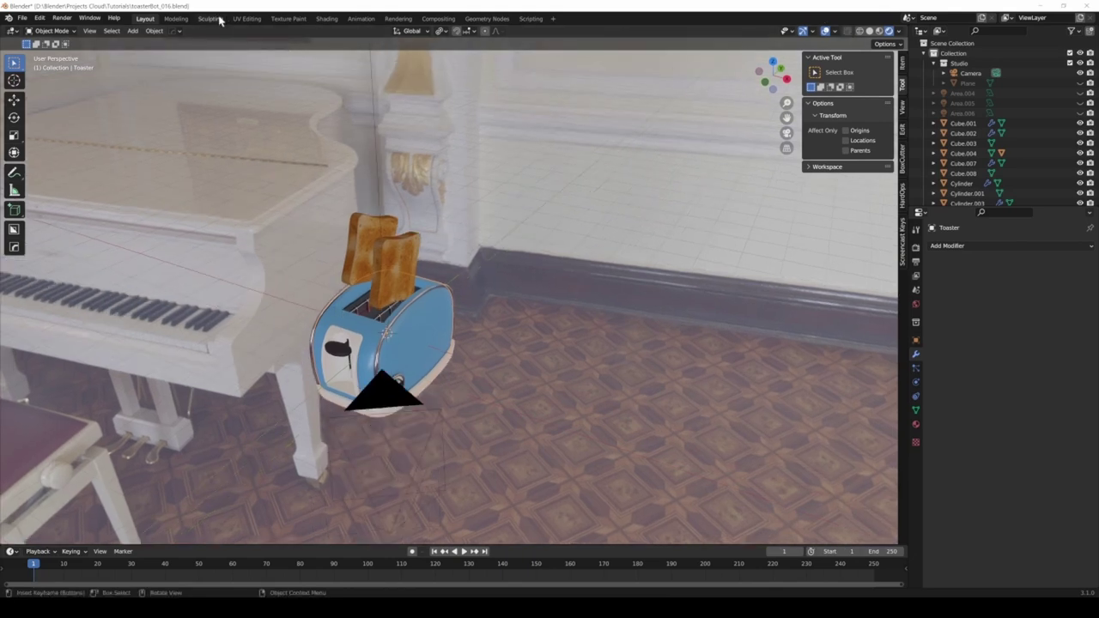
# Set the World Background Strength to 0.1 and return to the Layout workspace.
pyautogui.click(326, 18)
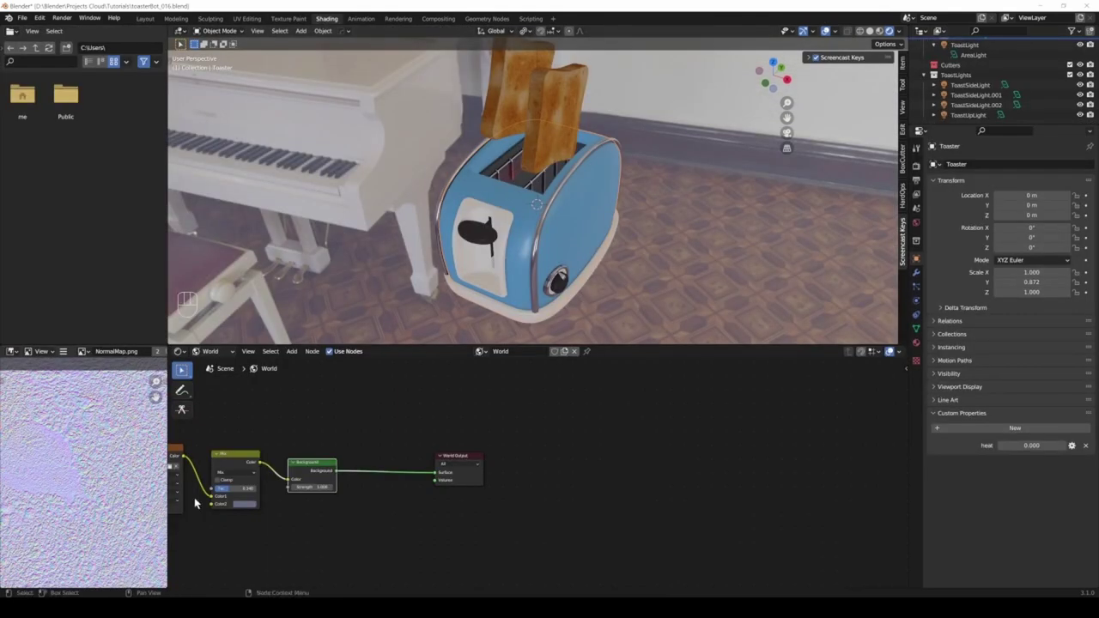
pyautogui.moveTo(316, 480); pyautogui.dragTo(327, 486)
pyautogui.click(326, 486)
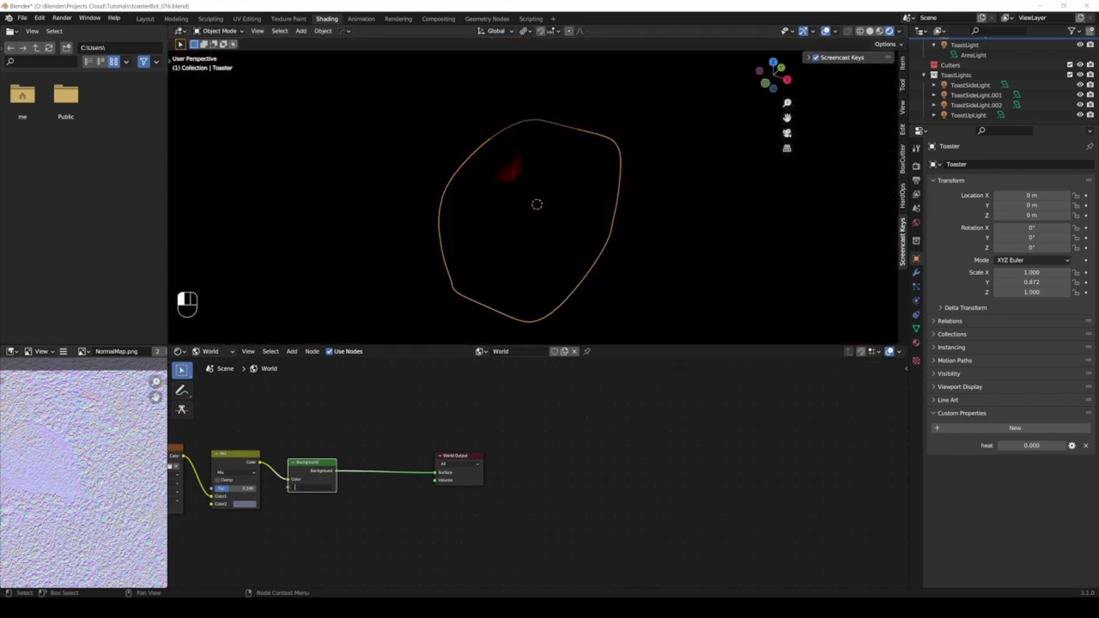
pyautogui.write('0.1')
pyautogui.press('Return')
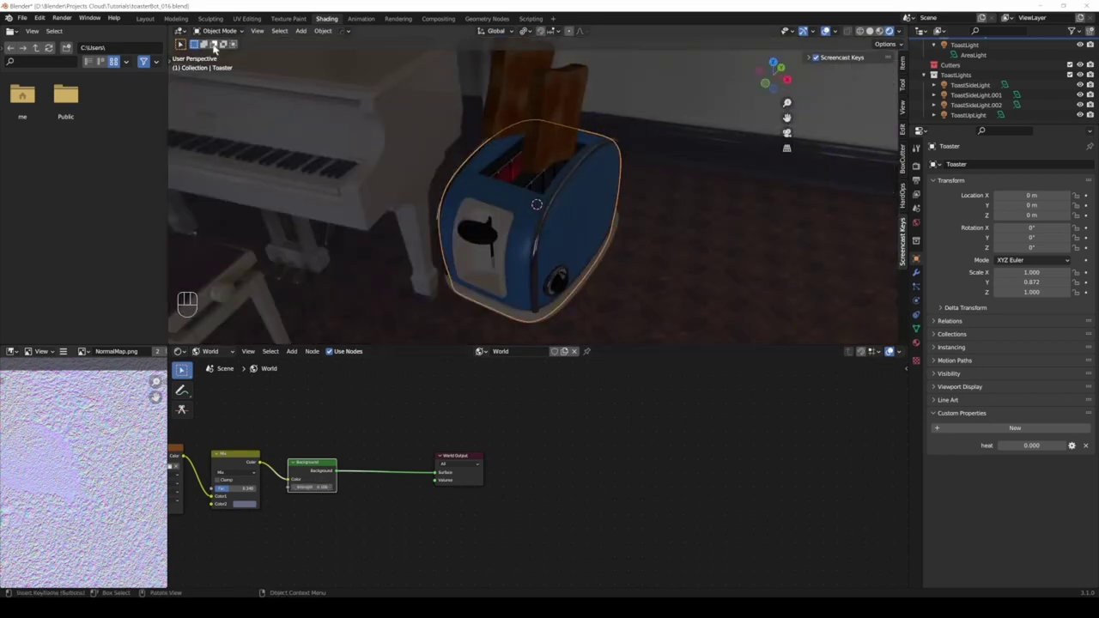
pyautogui.click(145, 19)
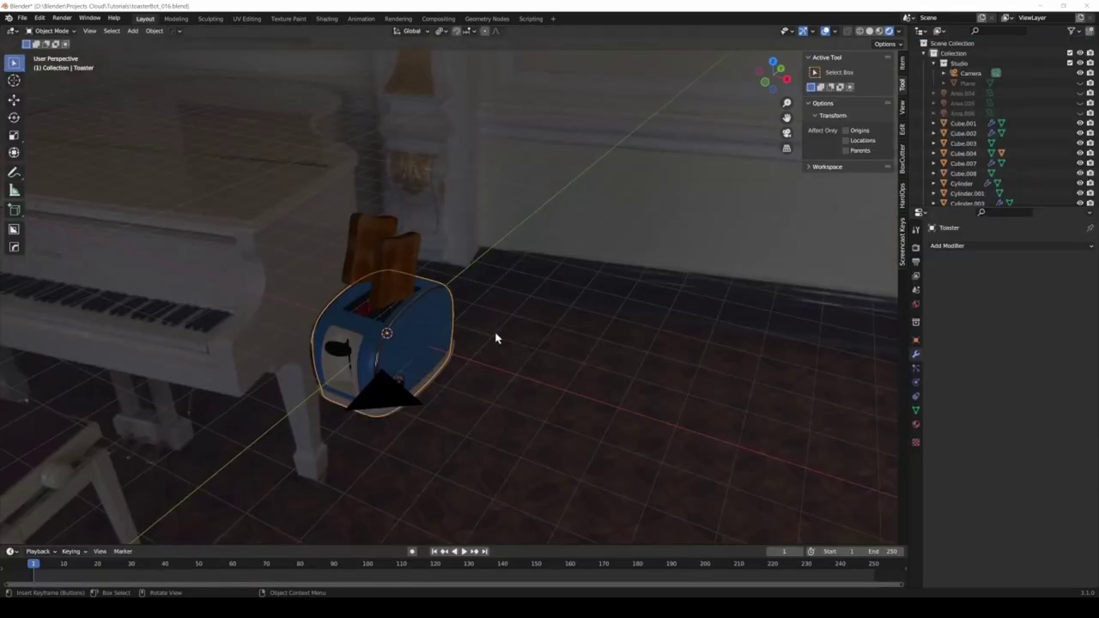
# Insert a keyframe on the toaster's heat custom property at 0 on frame 1.
pyautogui.hotkey('ctrl', 'z')
pyautogui.moveTo(383, 543); pyautogui.dragTo(378, 482)
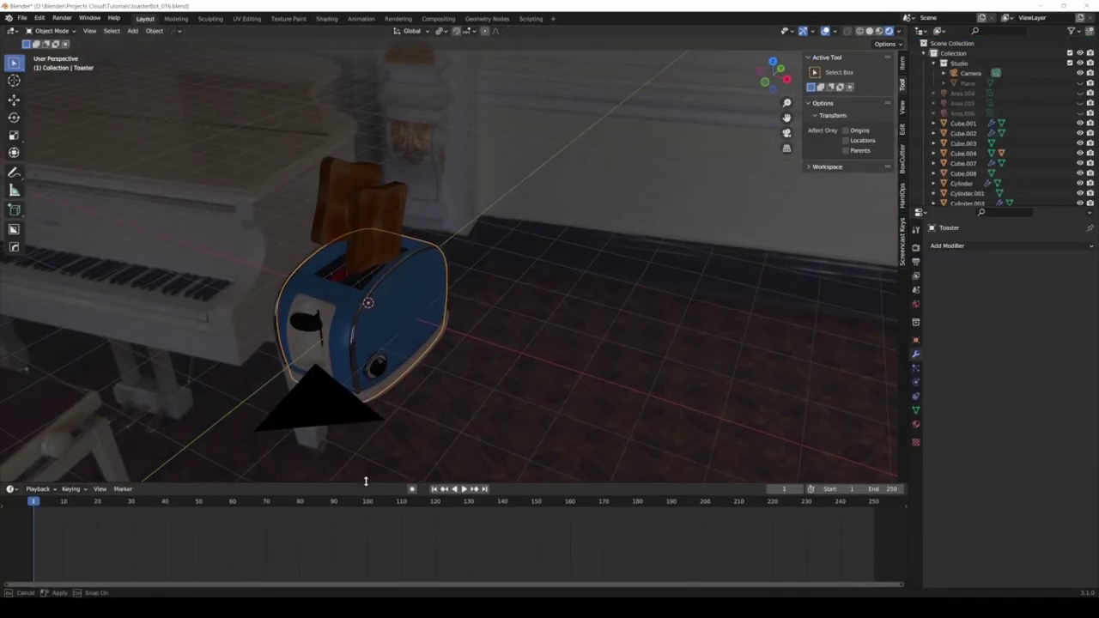
pyautogui.click(915, 340)
pyautogui.scroll(-2, 1000, 454)
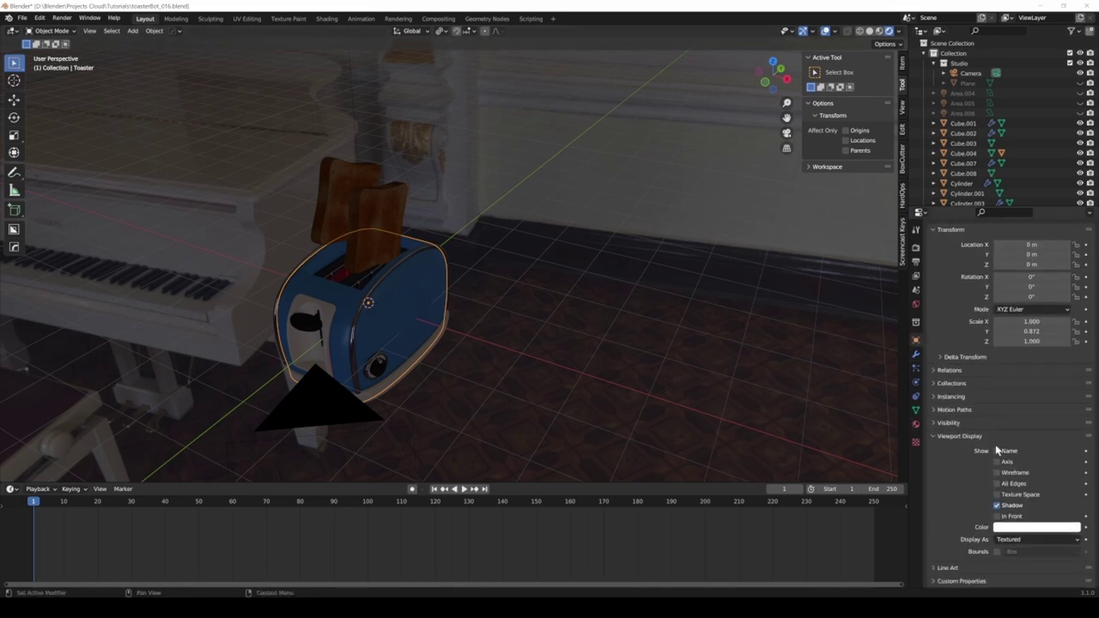
pyautogui.click(966, 581)
pyautogui.scroll(-2, 996, 577)
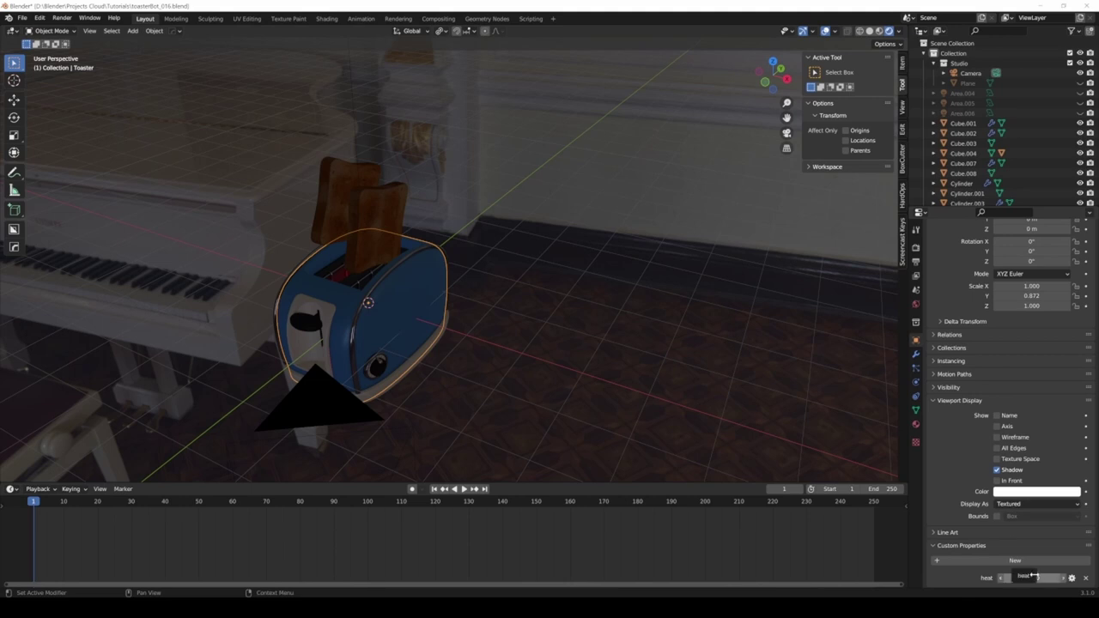
pyautogui.press('i')
# At frame 60, set heat to 1 and keyframe it.
pyautogui.press('space')
pyautogui.moveTo(266, 521); pyautogui.dragTo(232, 511)
pyautogui.press('space')
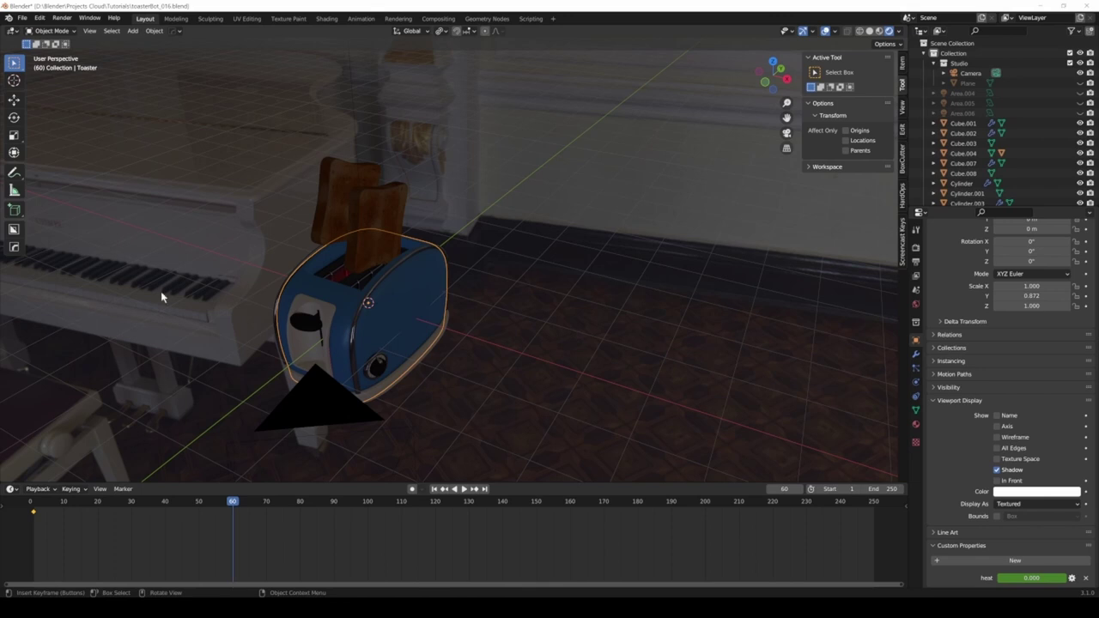
pyautogui.click(1025, 579)
pyautogui.press('Return')
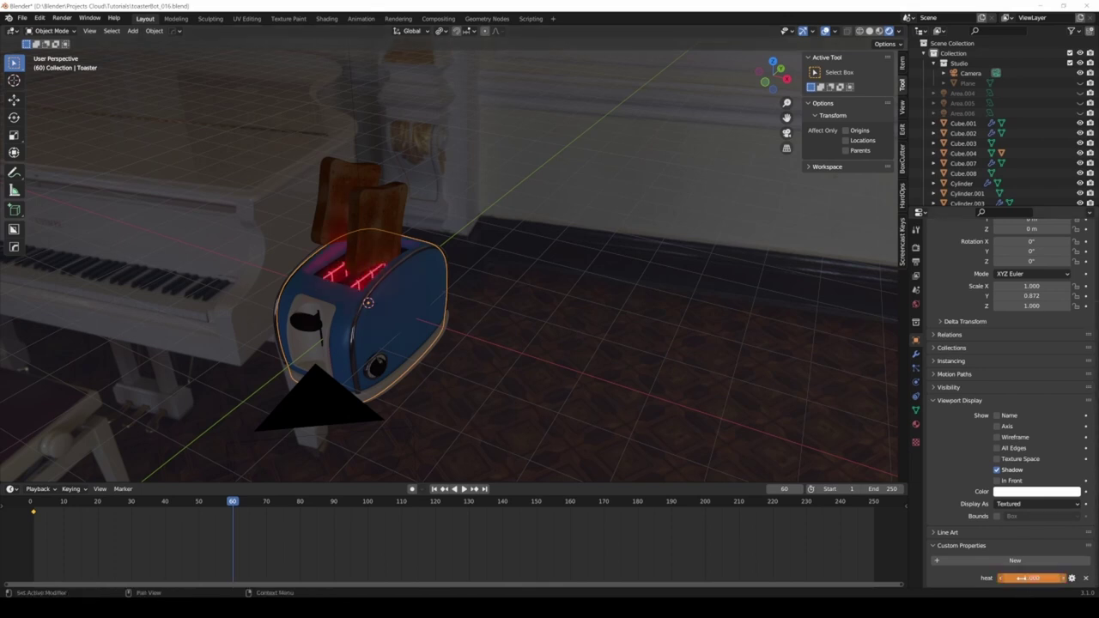
pyautogui.press('i')
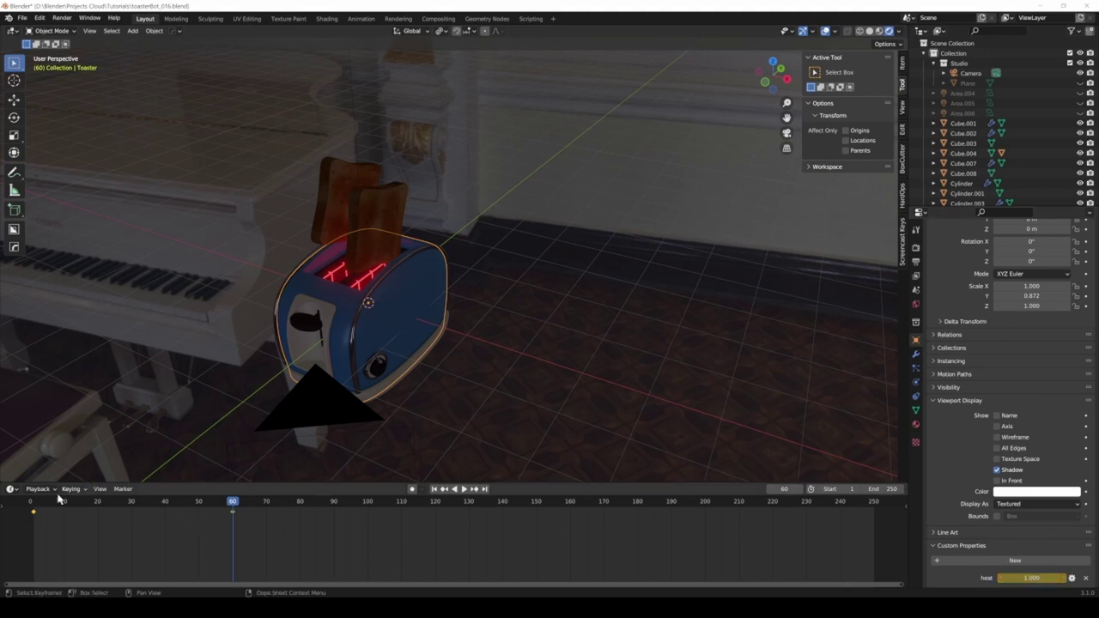
# Play the animation from the start to watch the toaster wires glow red.
pyautogui.click(32, 504)
pyautogui.press('space')
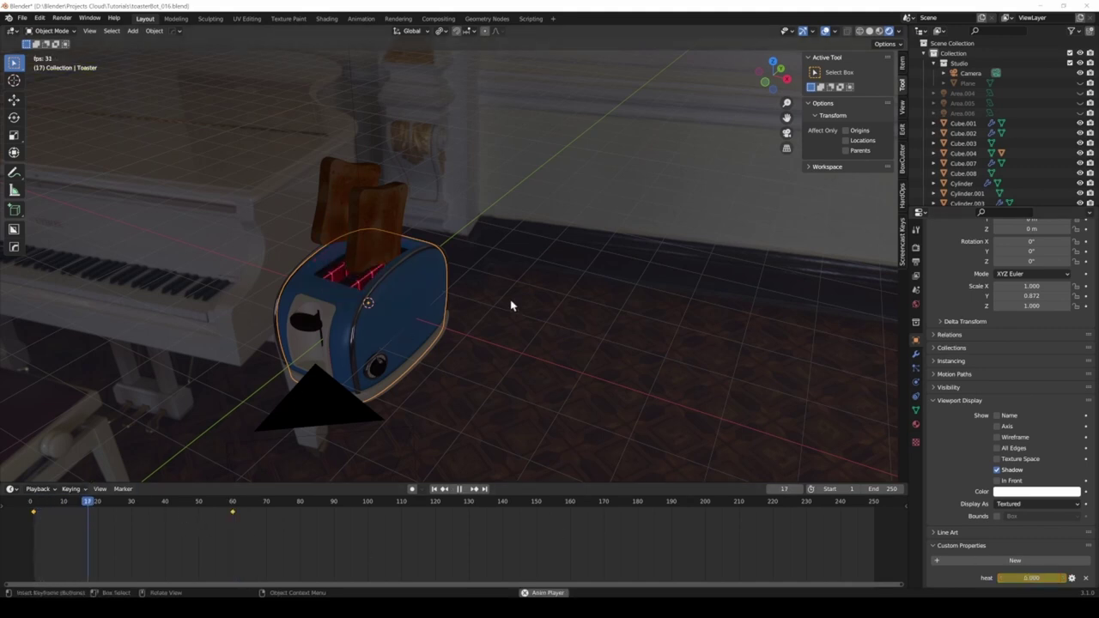
pyautogui.moveTo(363, 262); pyautogui.dragTo(348, 270, button='middle')
pyautogui.scroll(6, 347, 271)
pyautogui.scroll(-4, 361, 286)
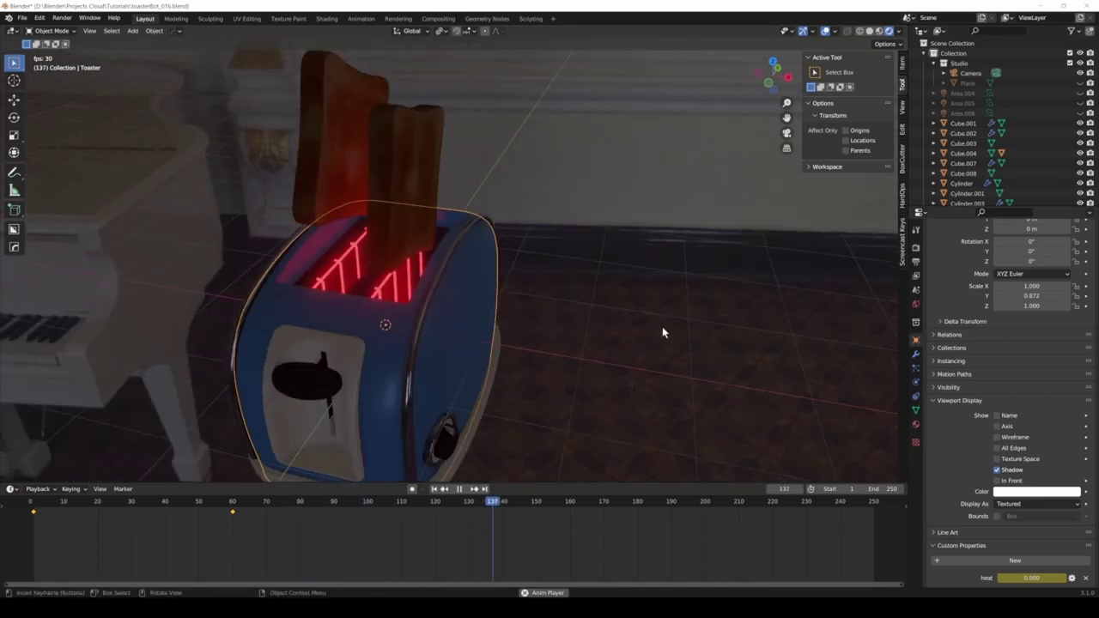
pyautogui.press('space')
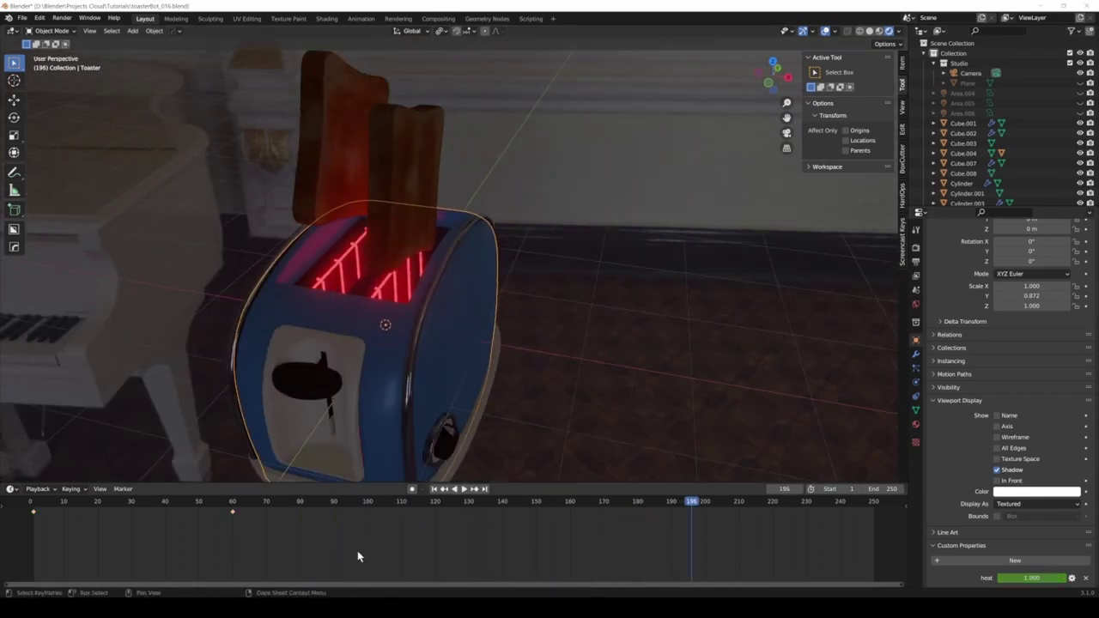
# Turn the bottom Timeline into a Graph Editor showing the heat F-curve.
pyautogui.click(11, 491)
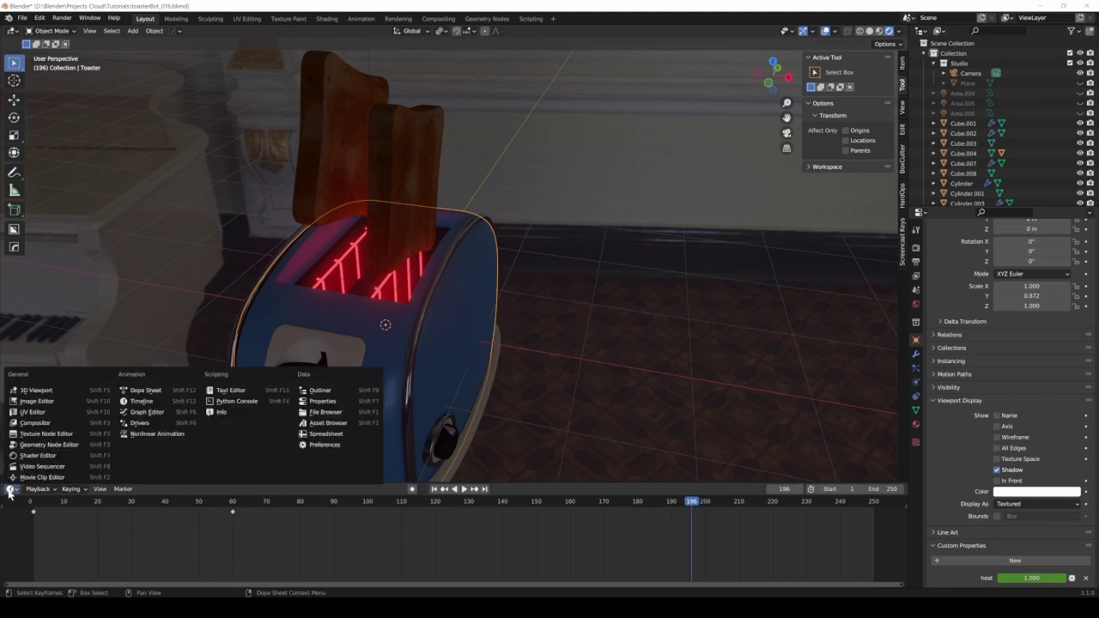
pyautogui.click(146, 412)
pyautogui.scroll(5, 366, 217)
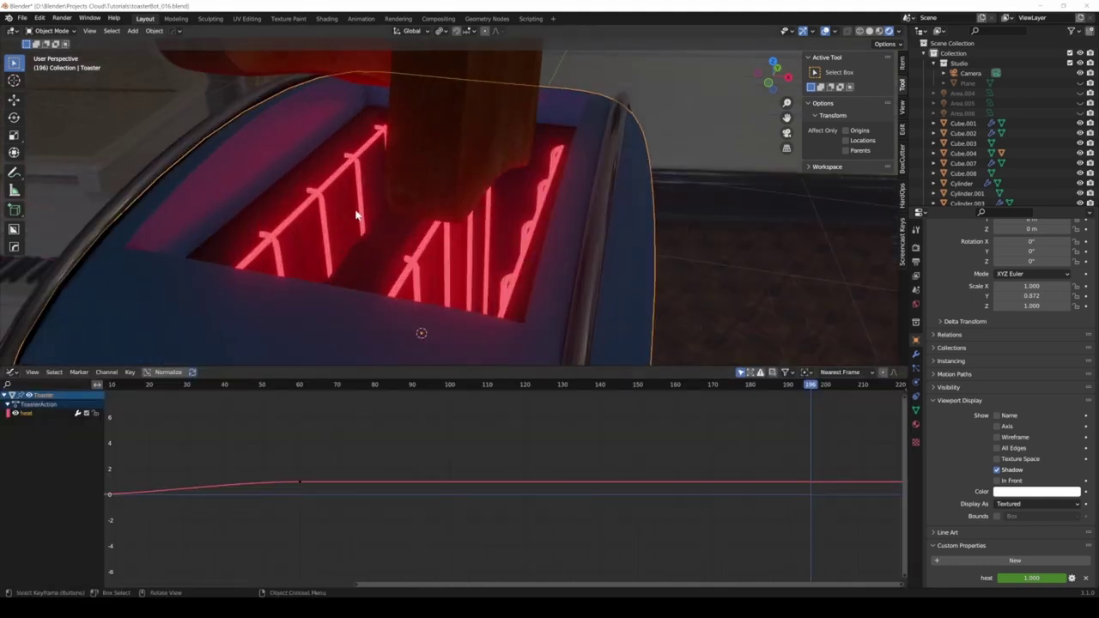
pyautogui.scroll(-4, 378, 198)
pyautogui.scroll(-2, 382, 194)
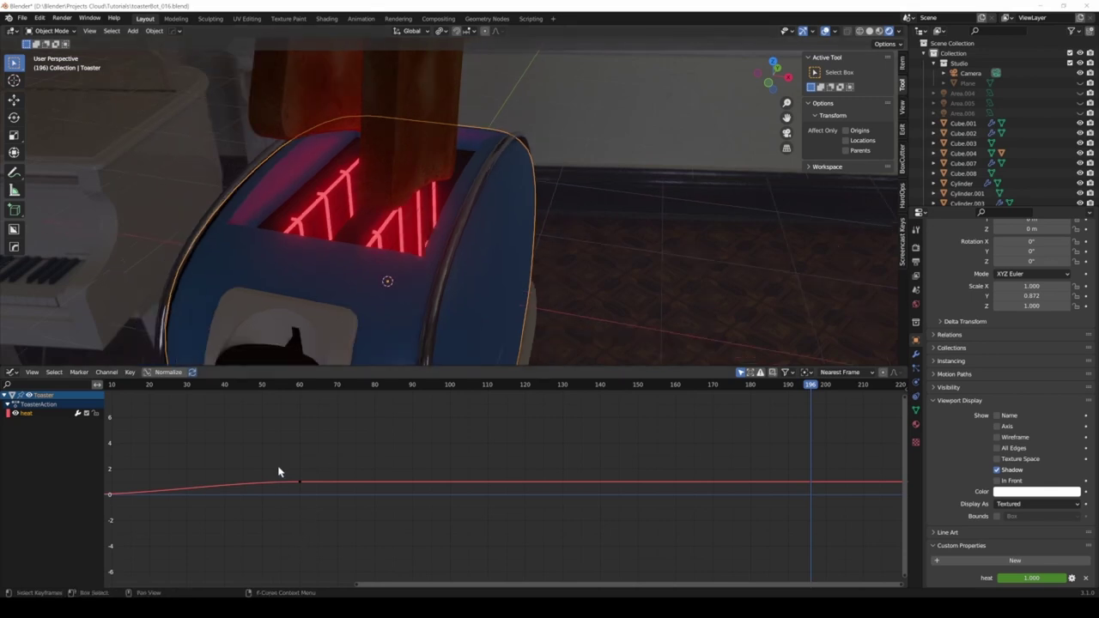
pyautogui.scroll(-2, 386, 193)
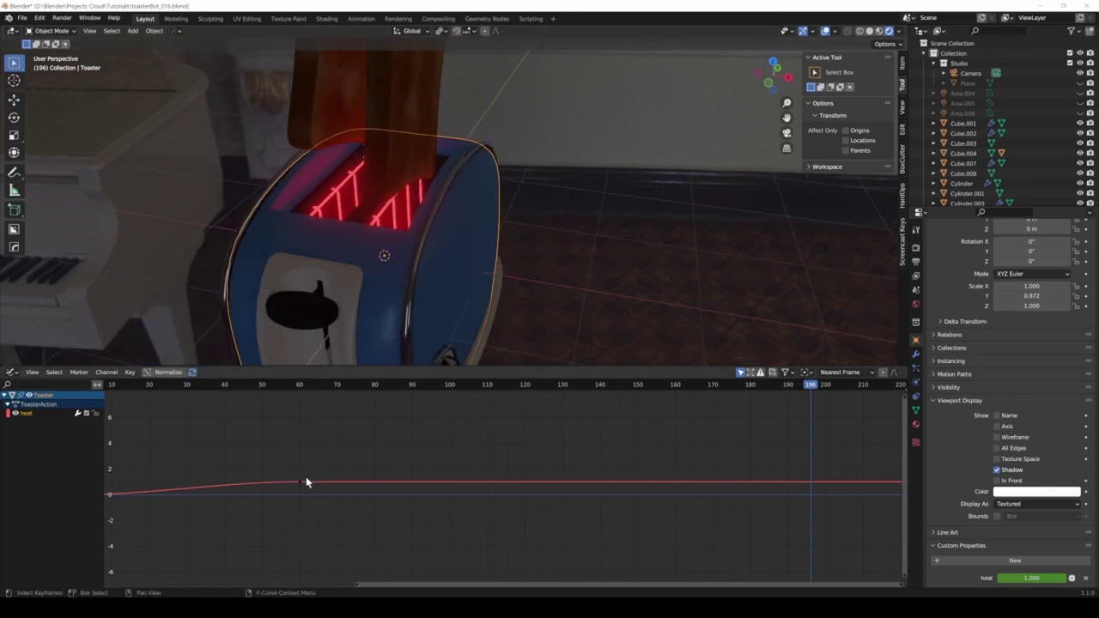
# Select the frame-60 heat keyframe and move it up to about 3.
pyautogui.moveTo(302, 456); pyautogui.dragTo(273, 507)
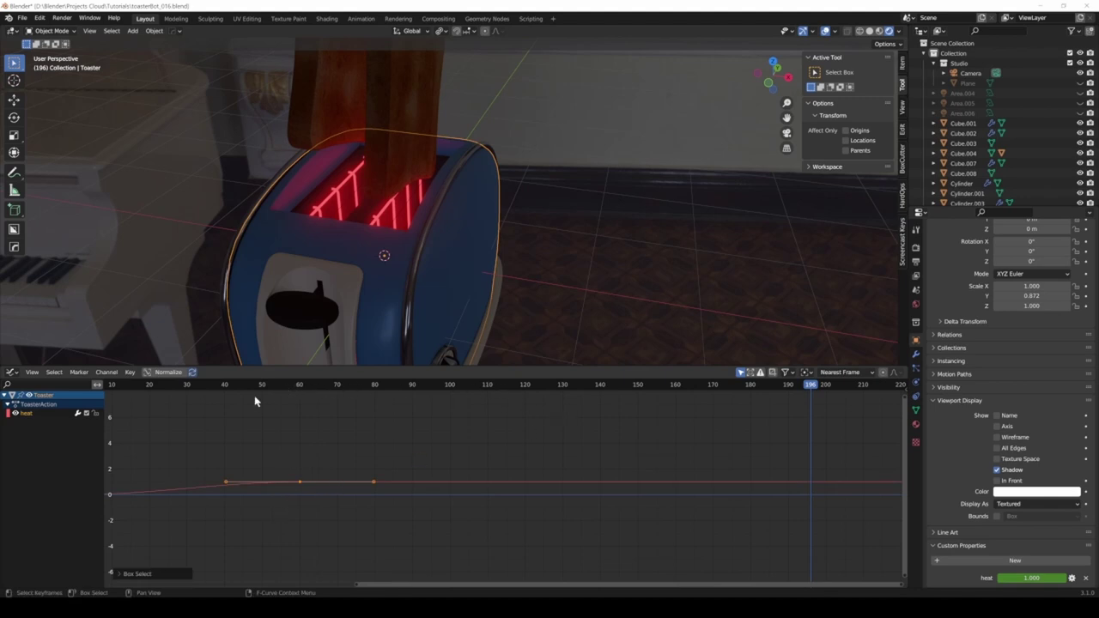
pyautogui.press('Delete')
pyautogui.click(191, 386)
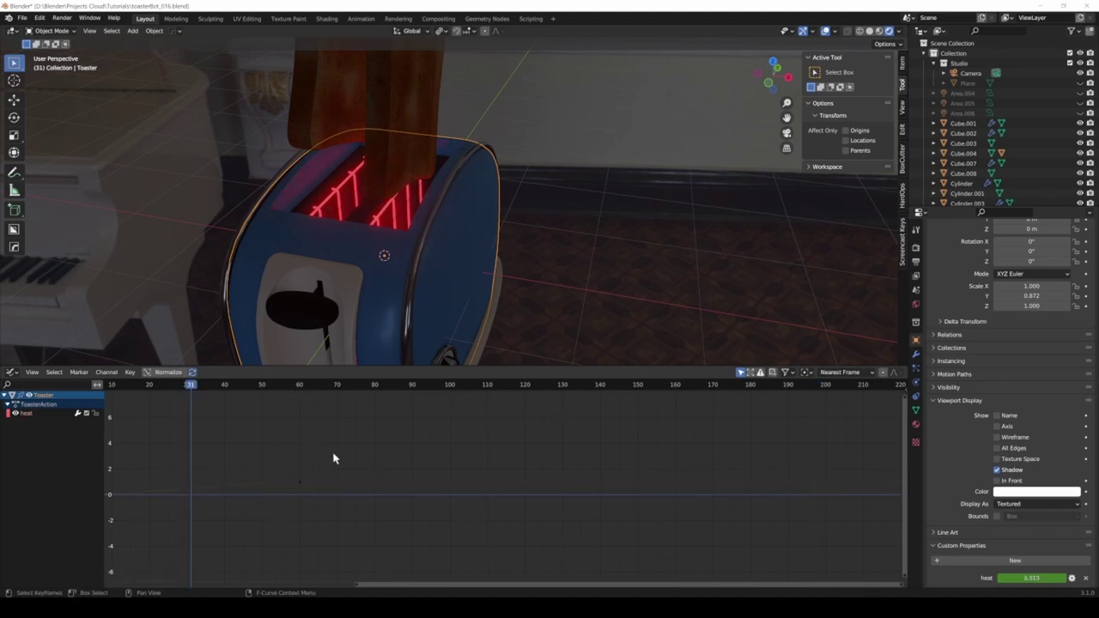
pyautogui.hotkey('ctrl', 'z')
pyautogui.press('g')
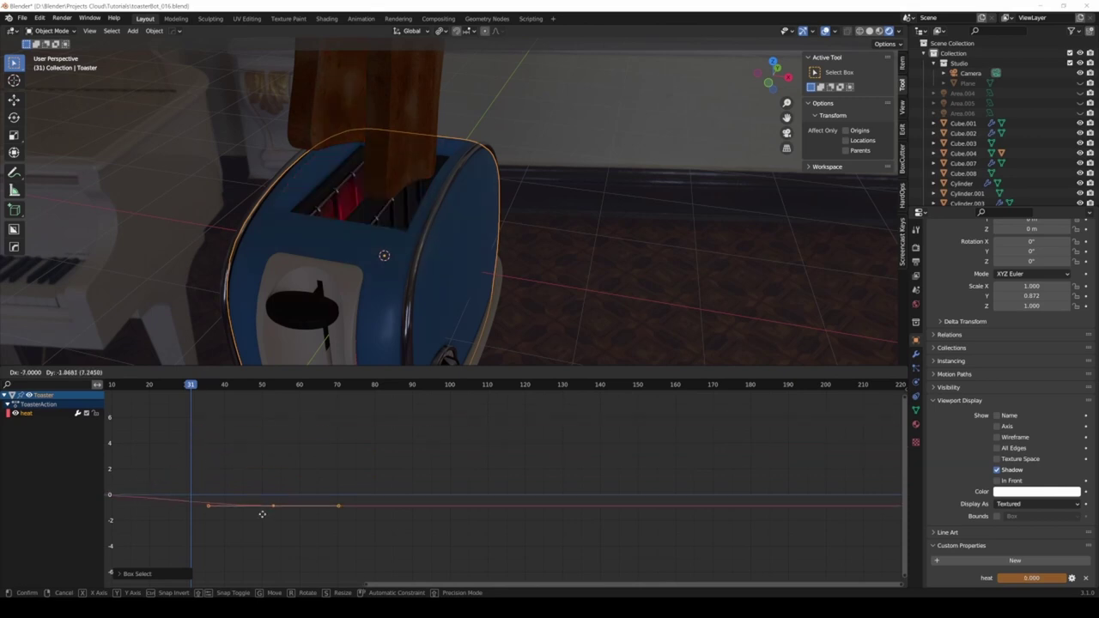
pyautogui.click(263, 469)
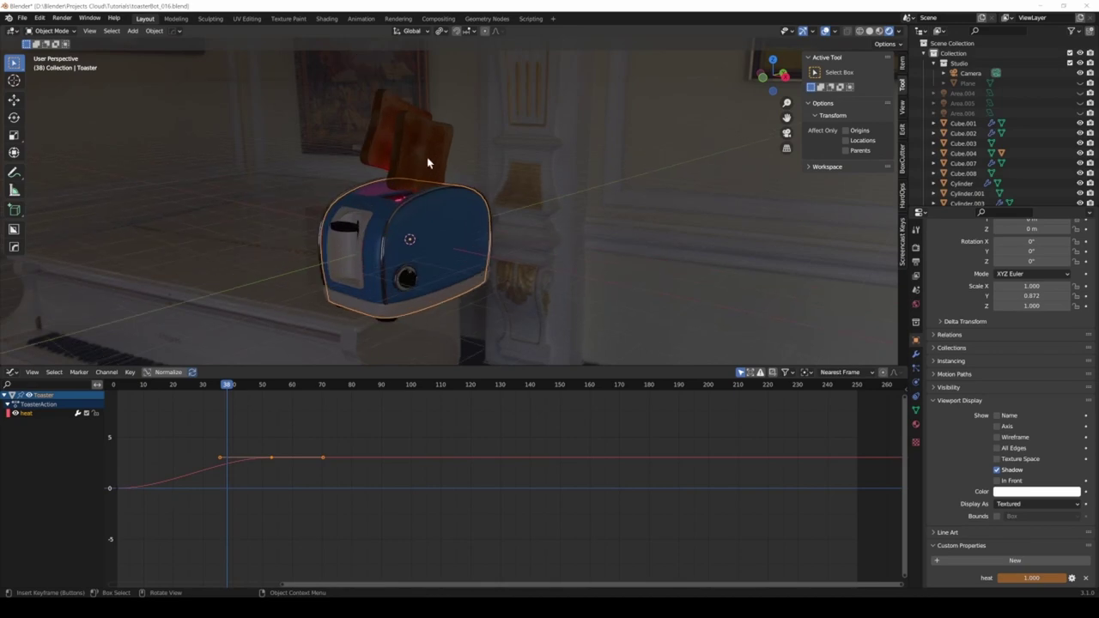
pyautogui.moveTo(428, 163)
pyautogui.mouseDown(button='middle')
pyautogui.moveTo(469, 179)
pyautogui.moveTo(414, 189)
pyautogui.moveTo(434, 180)
pyautogui.mouseUp(button='middle')
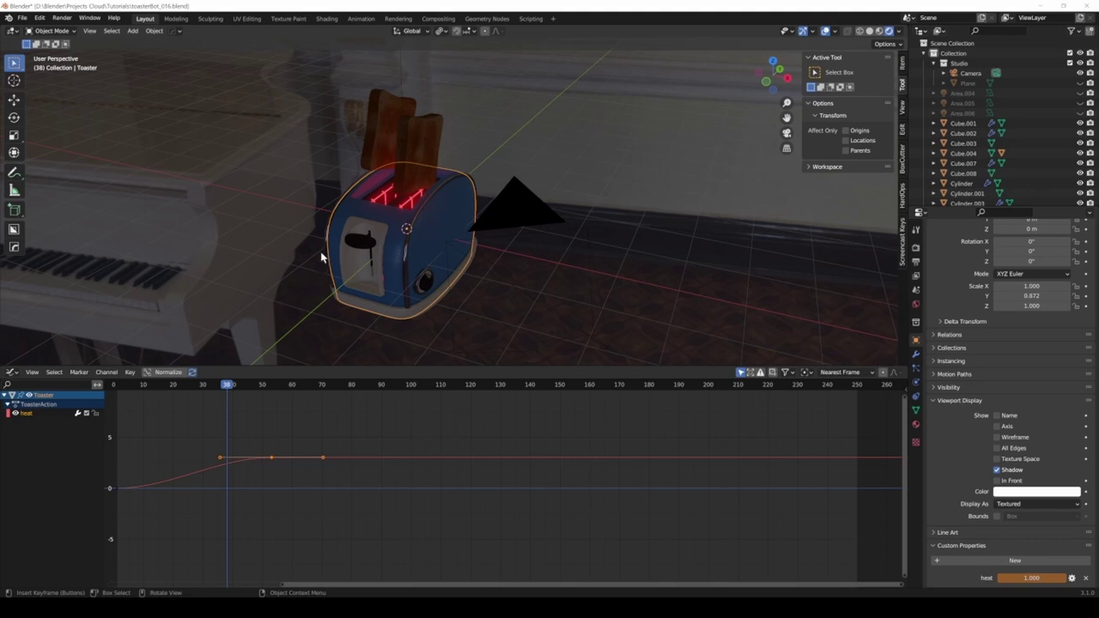
pyautogui.moveTo(321, 256)
pyautogui.mouseDown(button='middle')
pyautogui.moveTo(343, 249)
pyautogui.moveTo(267, 240)
pyautogui.moveTo(279, 224)
pyautogui.moveTo(388, 237)
pyautogui.mouseUp(button='middle')
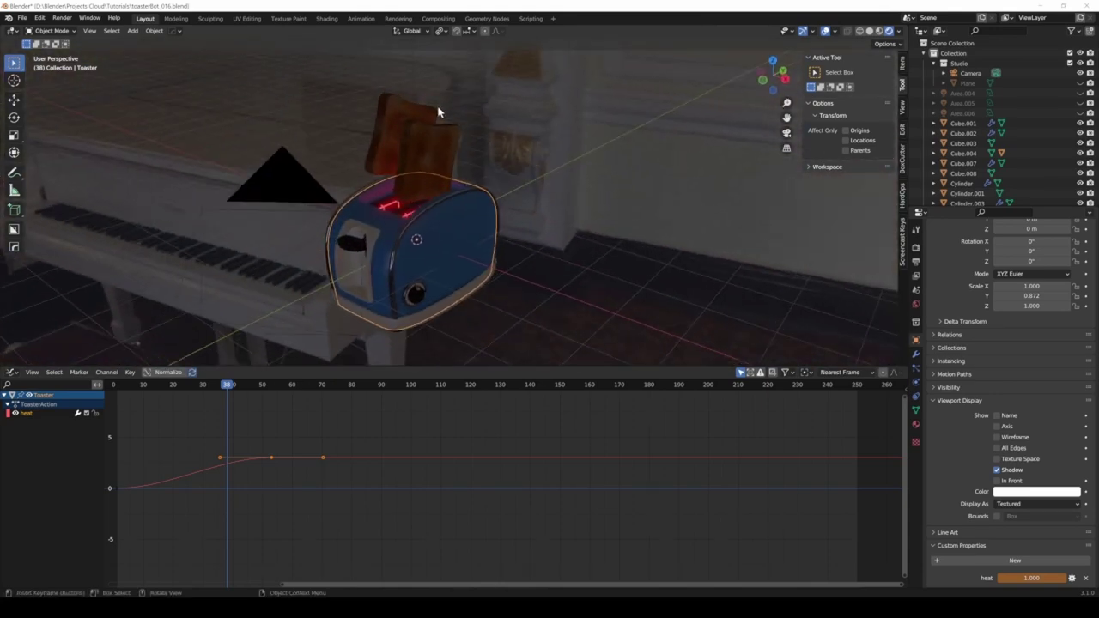